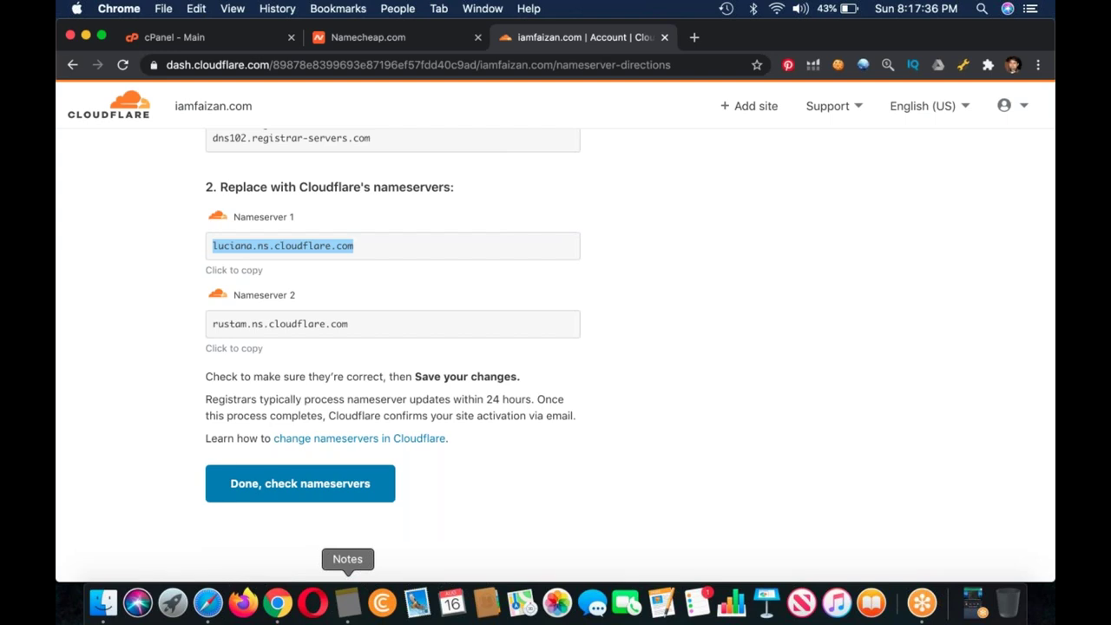
- Bring the course notes to the front
left_click(347, 603)
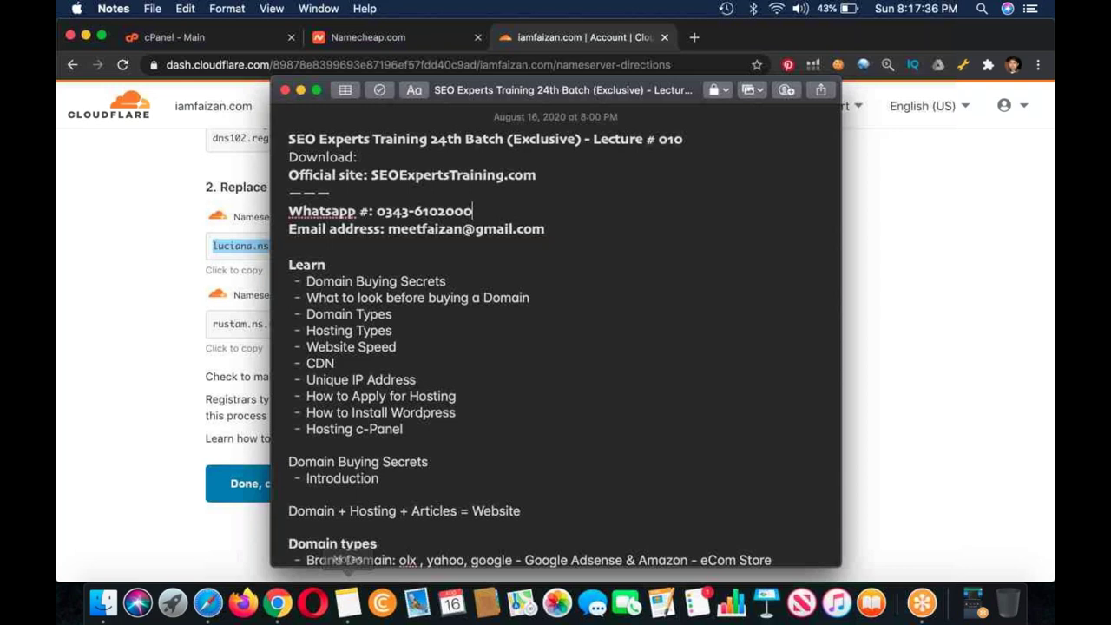
- Scroll through the course note to read the lecture content
scroll(533, 501, "down", 5)
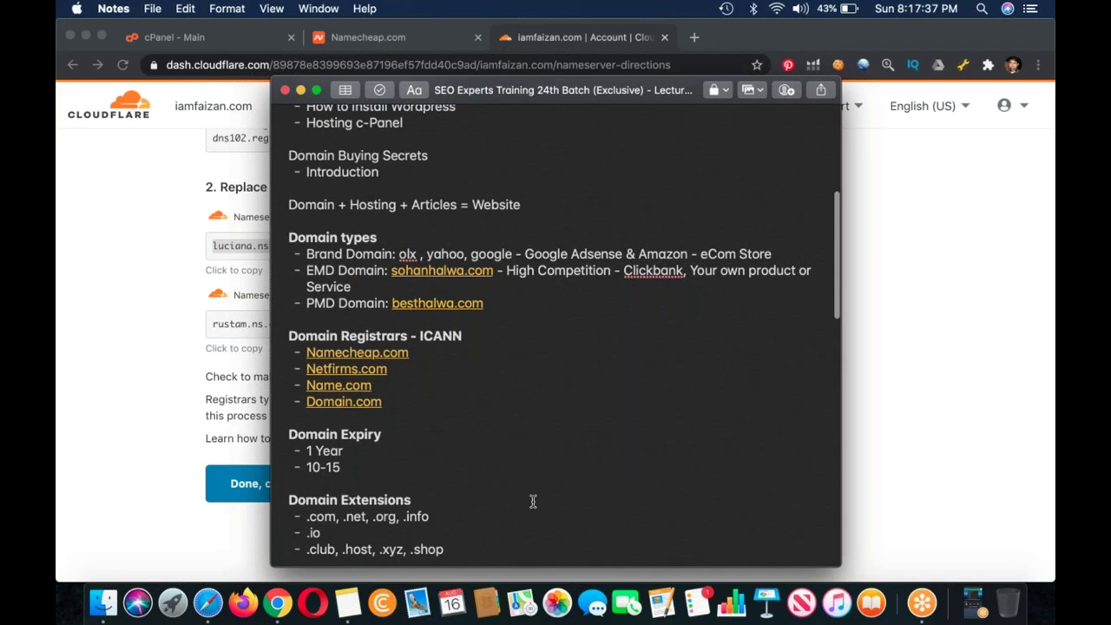
scroll(533, 500, "down", 10)
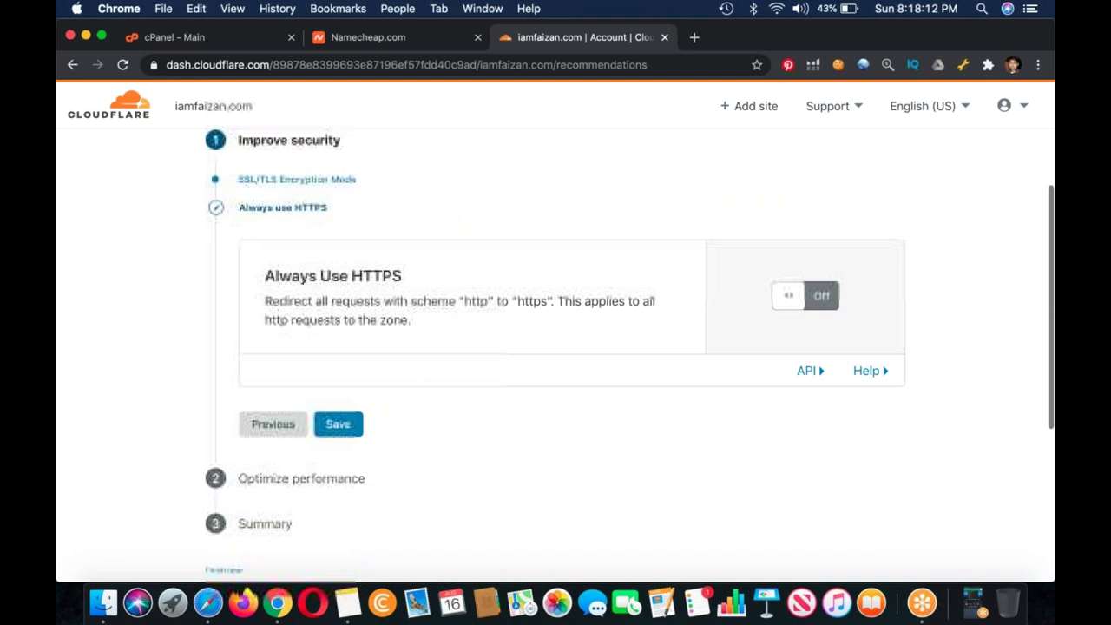
- Turn on Always Use HTTPS, enable Auto Minify for JavaScript, CSS and HTML, and finish setup
left_click(756, 297)
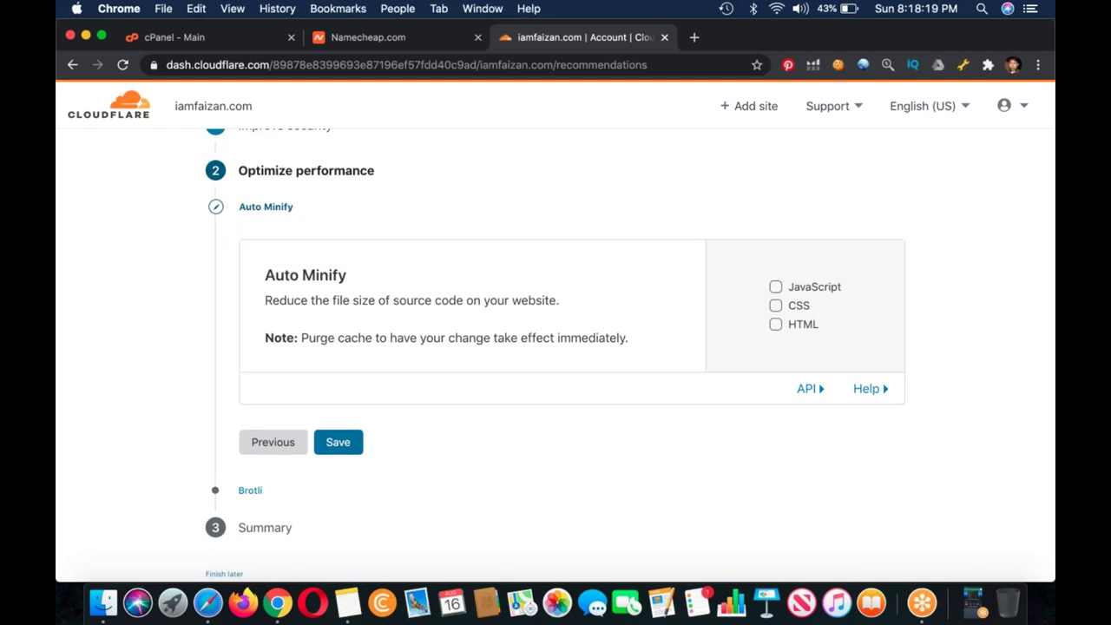
left_click(775, 287)
left_click(776, 306)
left_click(776, 327)
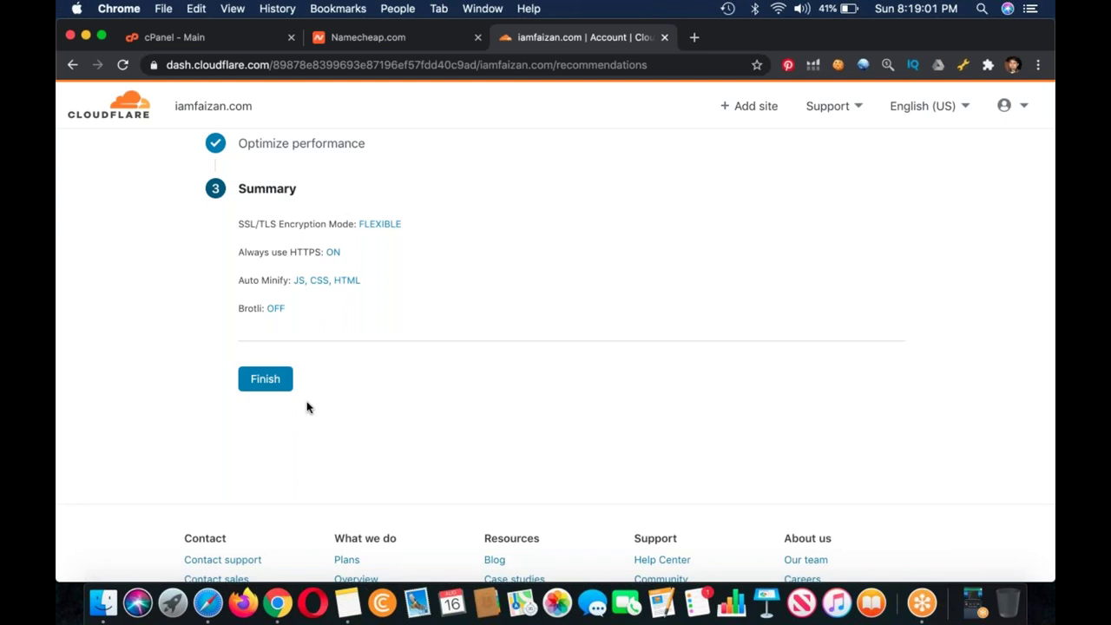
left_click(266, 379)
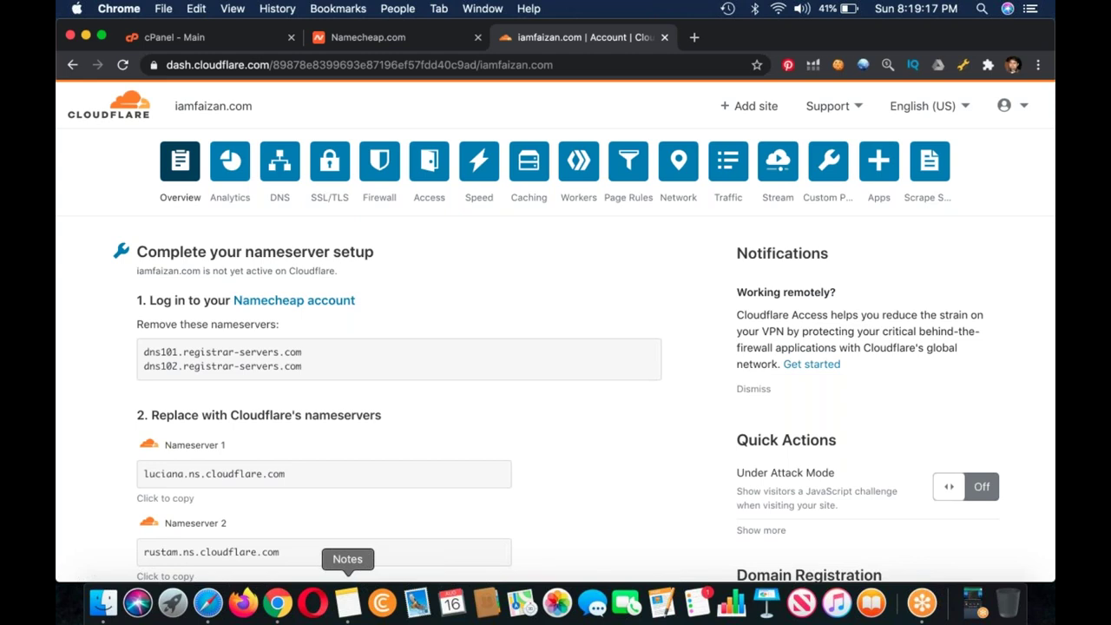
left_click(347, 601)
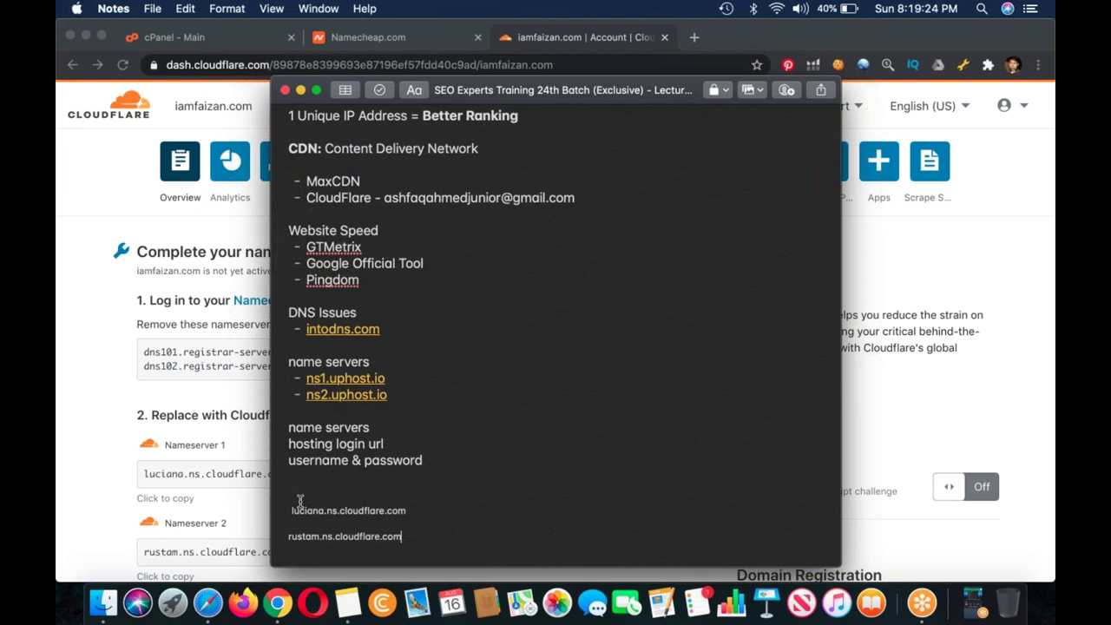
- Add 'https' and 'CDN' bullets below the nameserver lines in the course note
left_click(292, 510)
left_click(451, 549)
type("https")
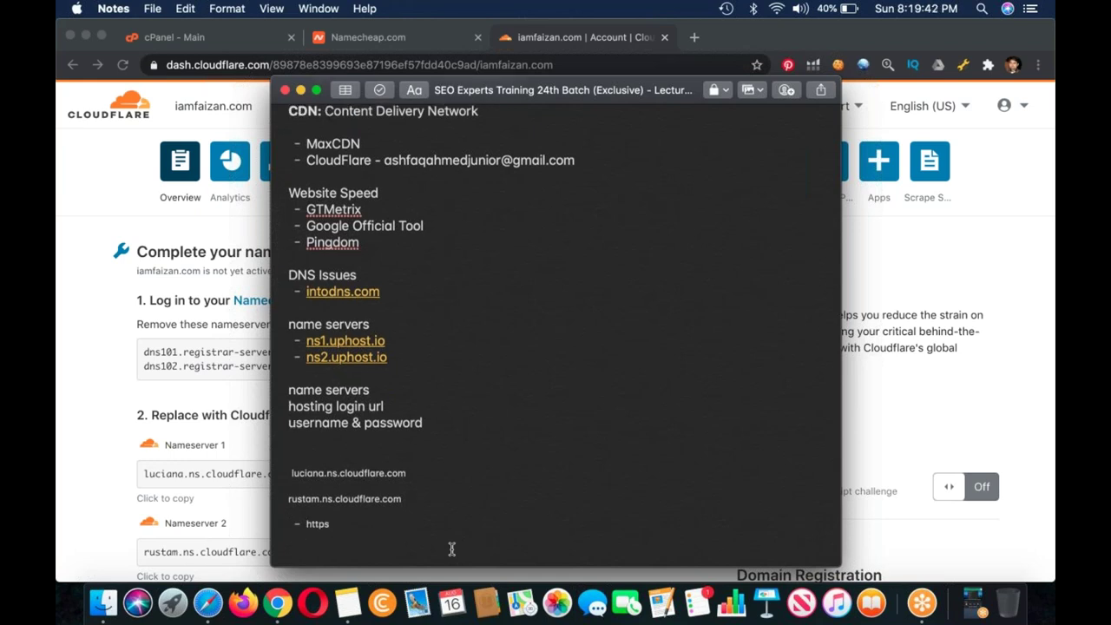
key("Return")
type("CDN")
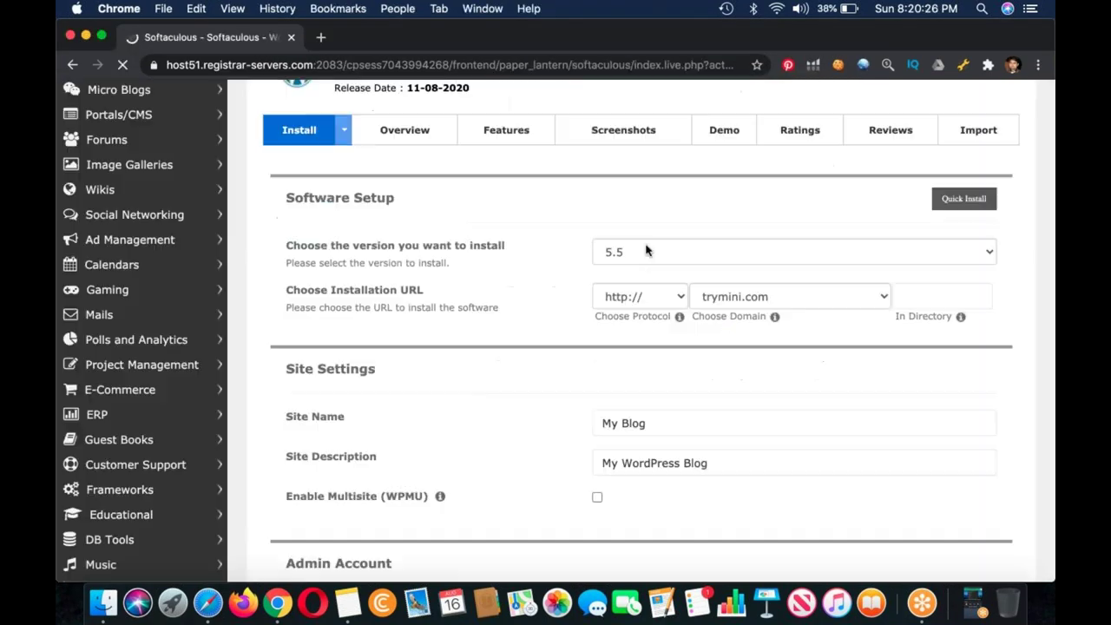
left_click(641, 248)
left_click(641, 250)
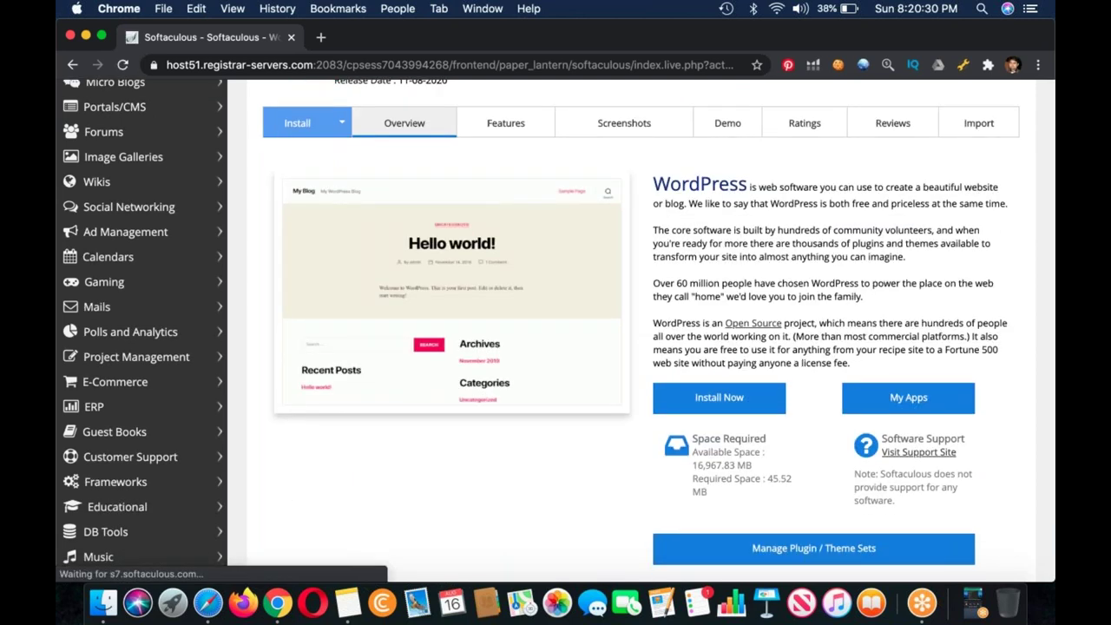
left_click(656, 235)
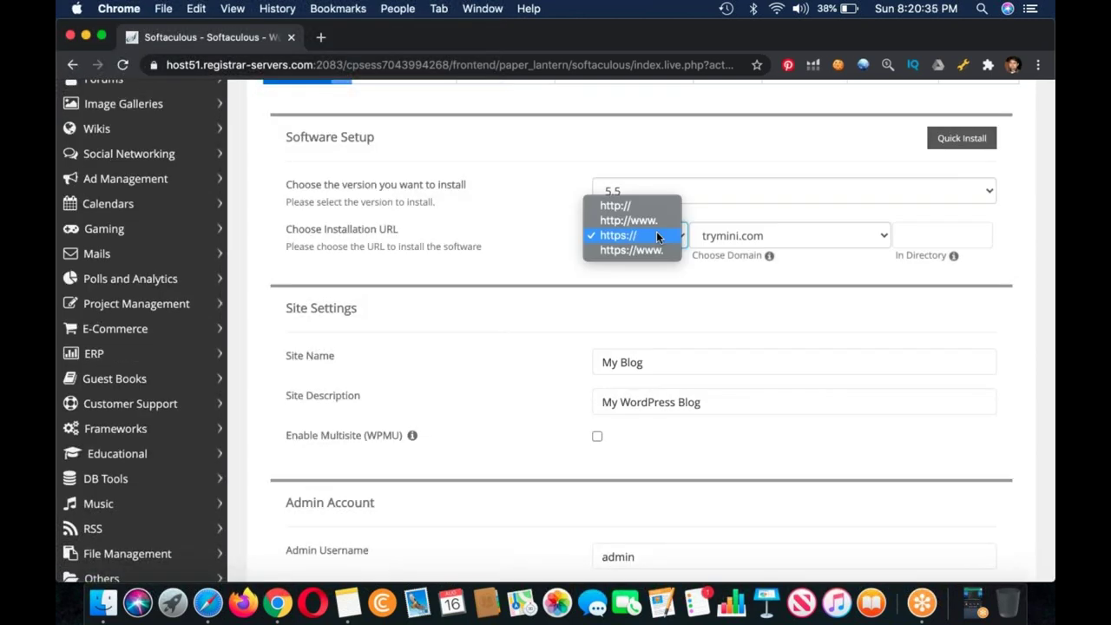
left_click(711, 234)
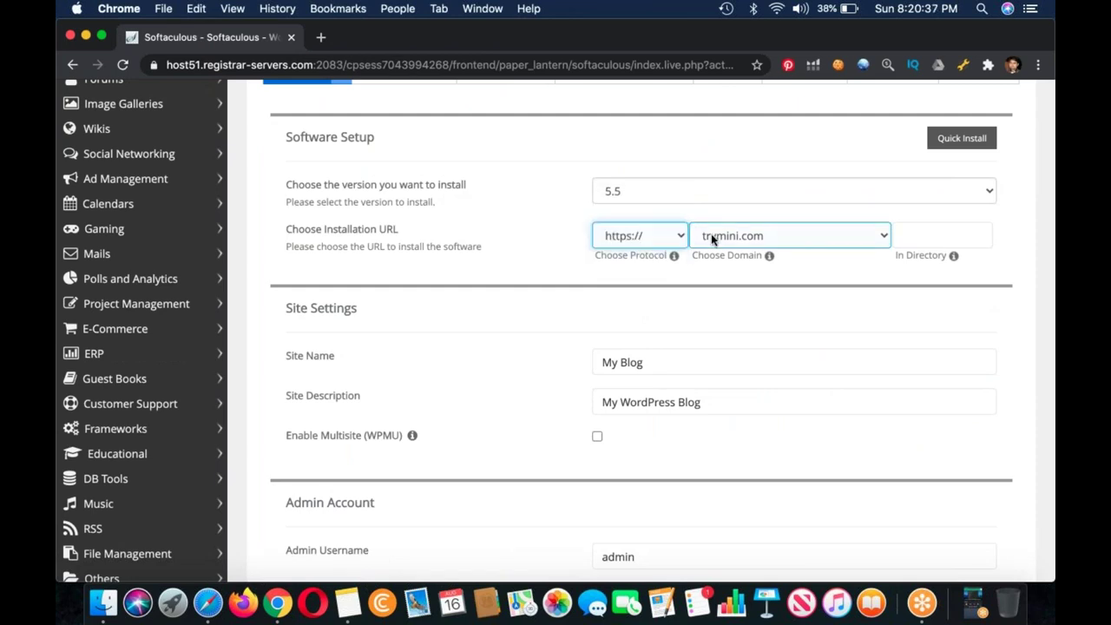
left_click(711, 233)
left_click(712, 234)
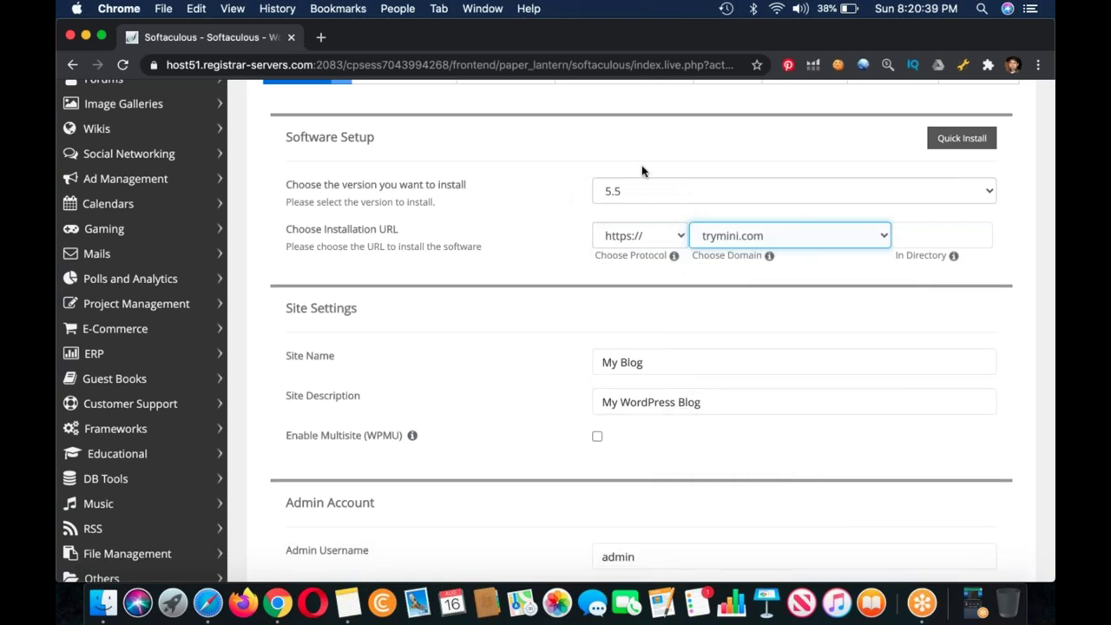
scroll(642, 171, "down", 3)
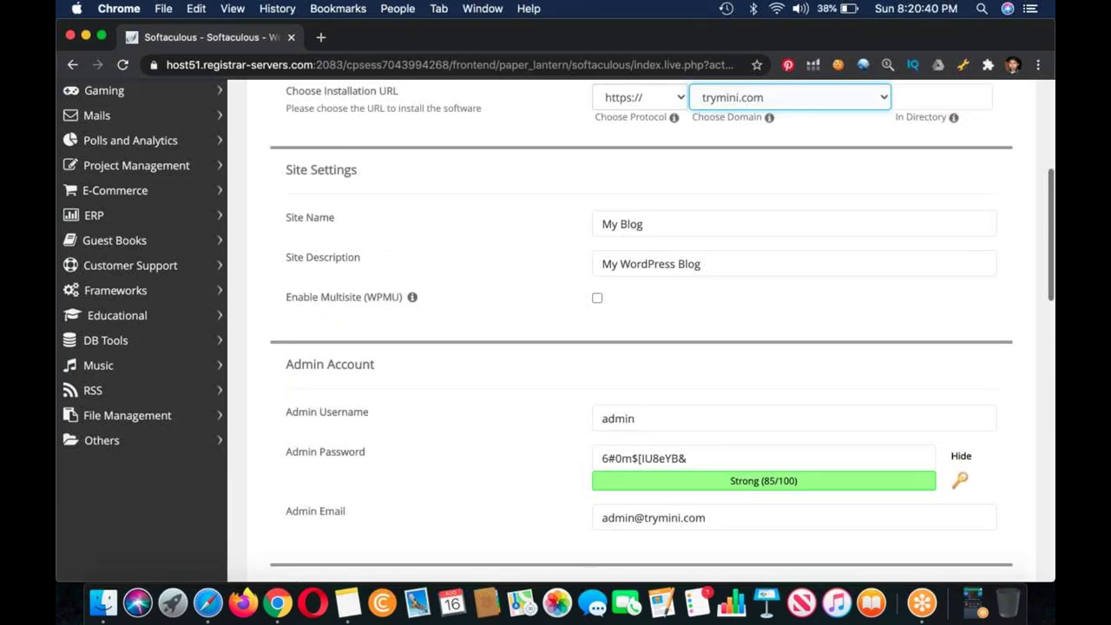
key("Tab")
key("Tab")
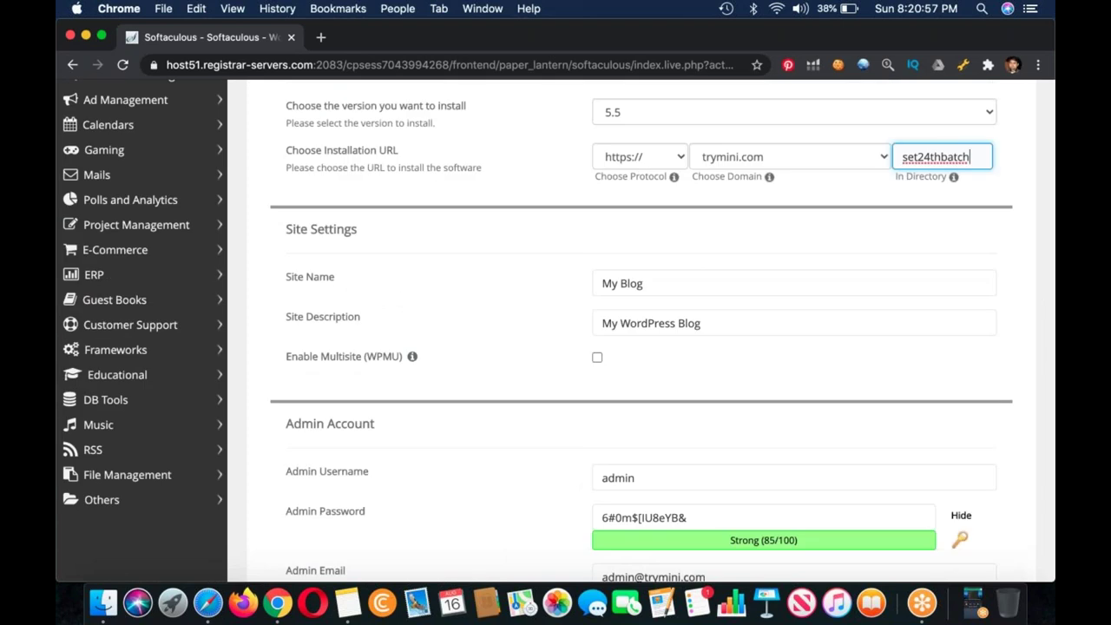
- Rename the site to 'SEO Experts Training 24th Batch'
left_click(699, 285)
key("super+a")
type("SEO Experts T")
type("g")
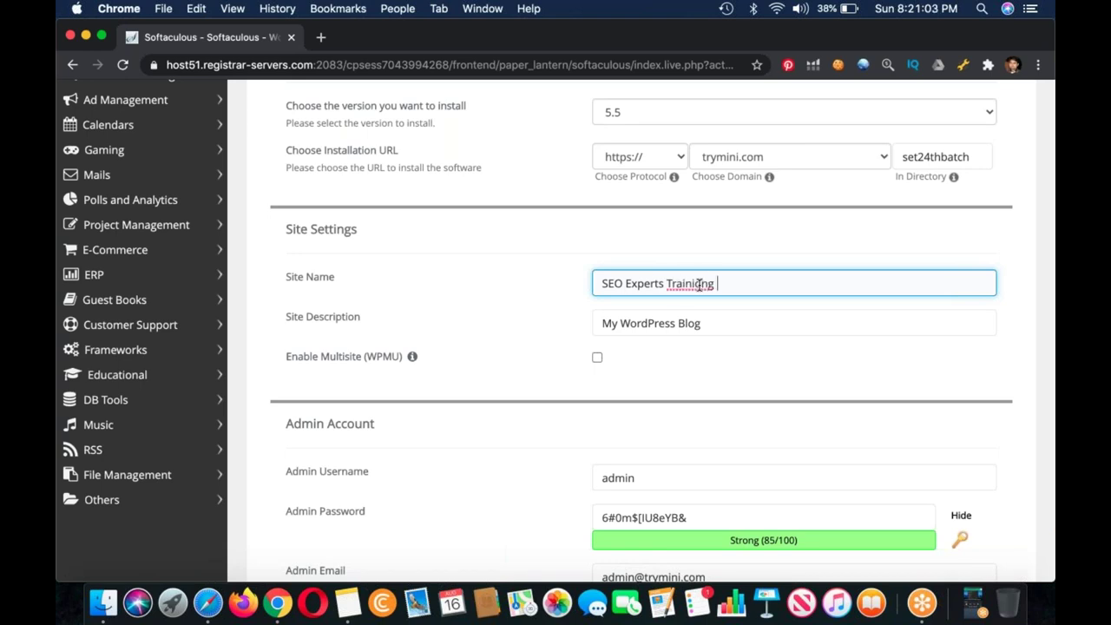
key("BackSpace")
key("BackSpace")
key("BackSpace")
type("ng 24th Batch")
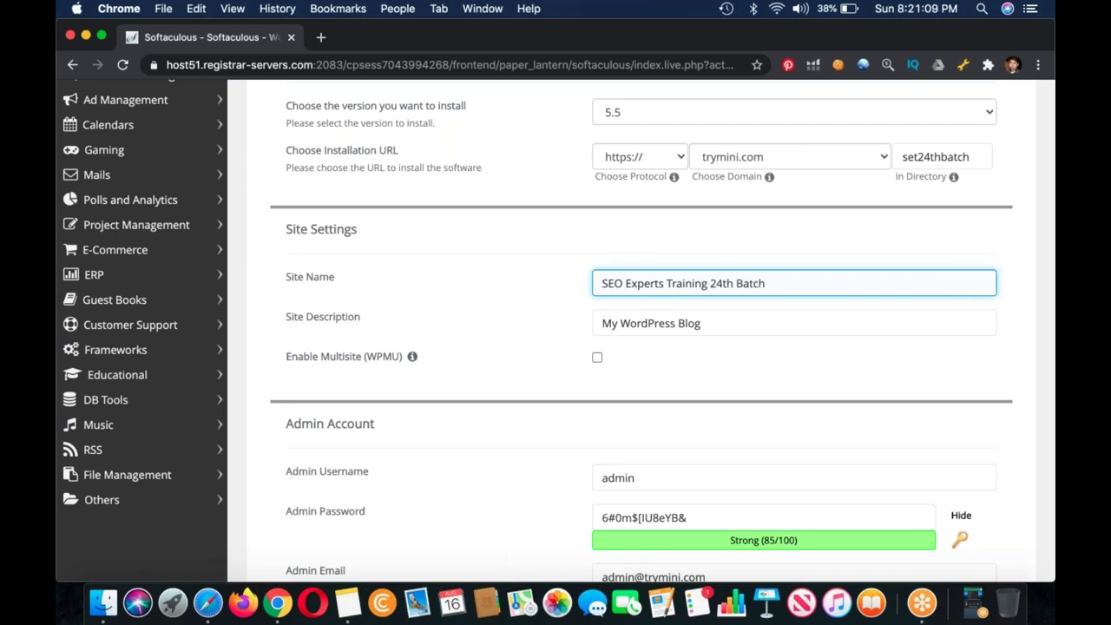
- Set the site description to 'Rank your Keywords on First Page of Google Easily!'
double_click(689, 323)
key("super+a")
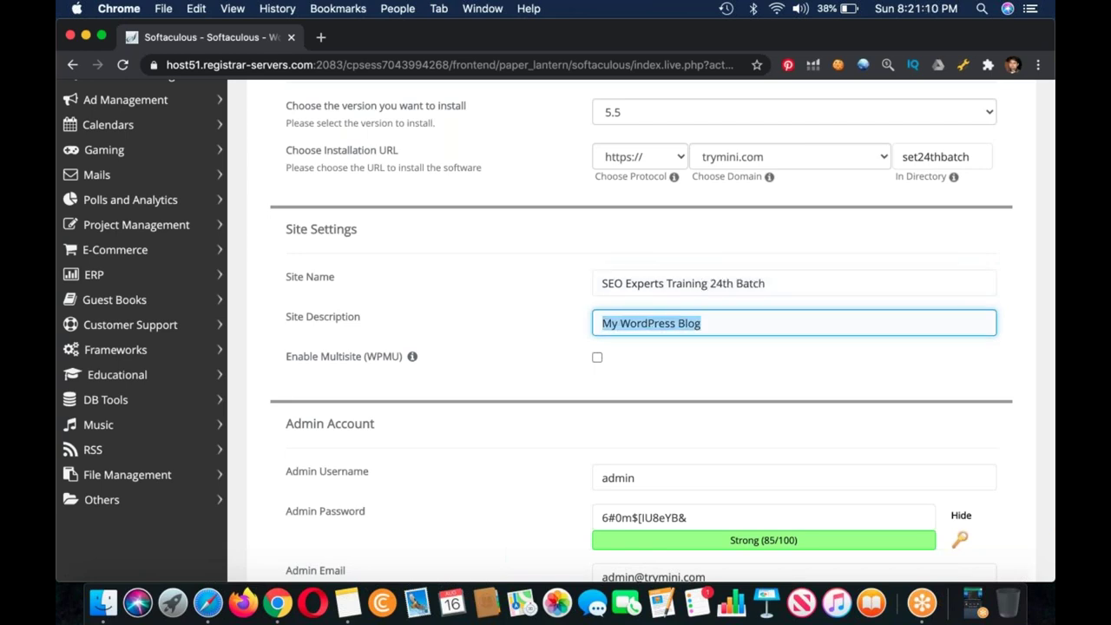
type("Rank your ")
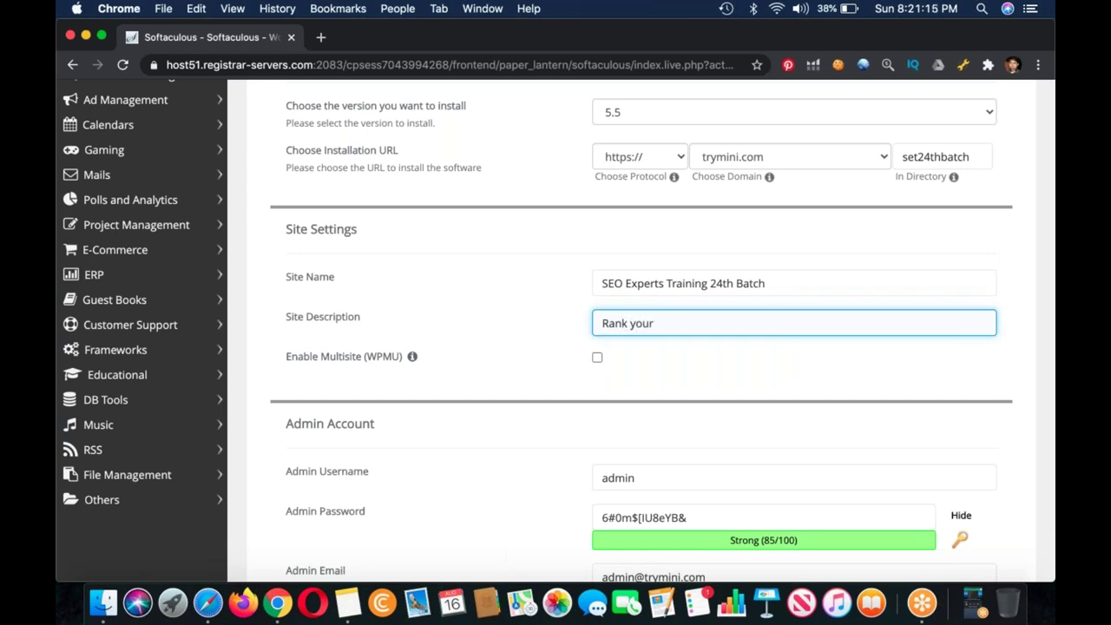
type("kE")
key("BackSpace")
key("BackSpace")
type("Keywords on First Page")
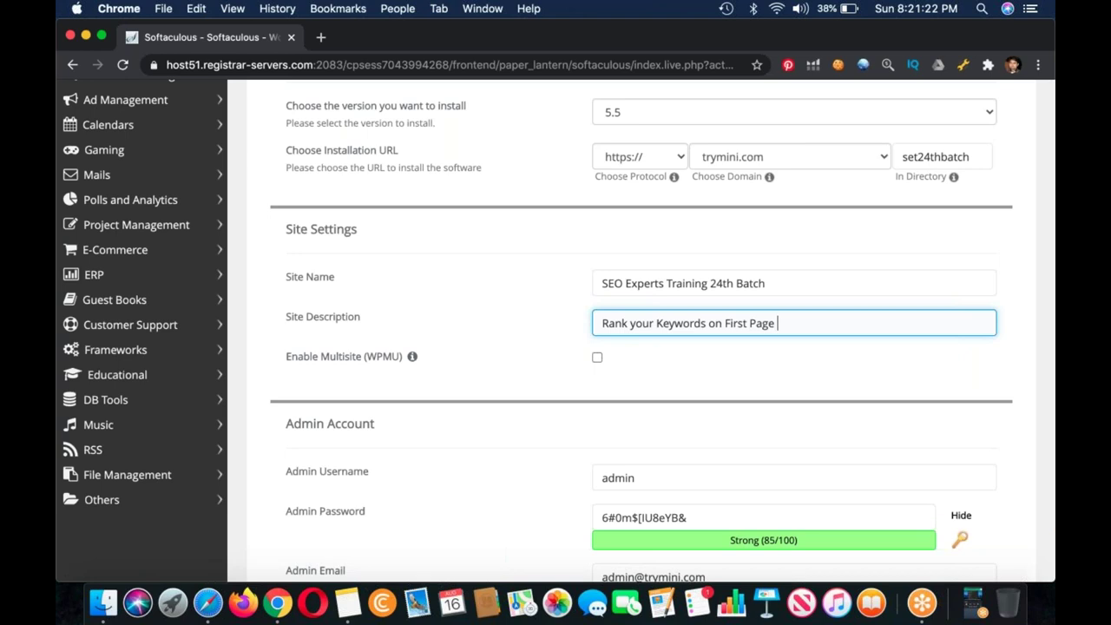
type(" of Google Eas")
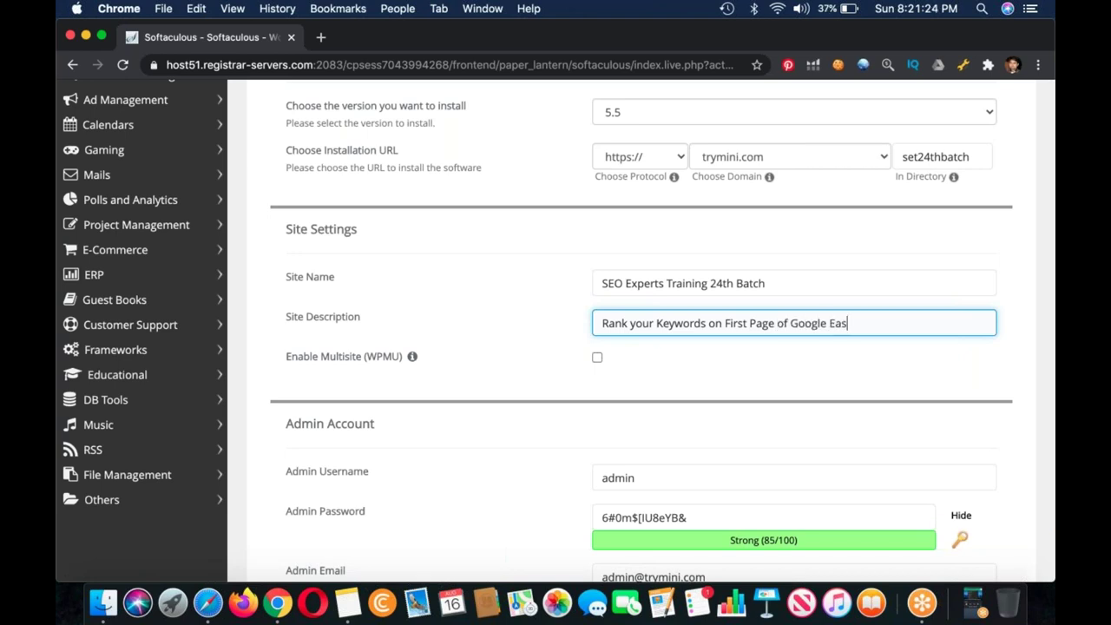
type("ily!")
- Replace the default admin username with a new one
scroll(642, 329, "down", 3)
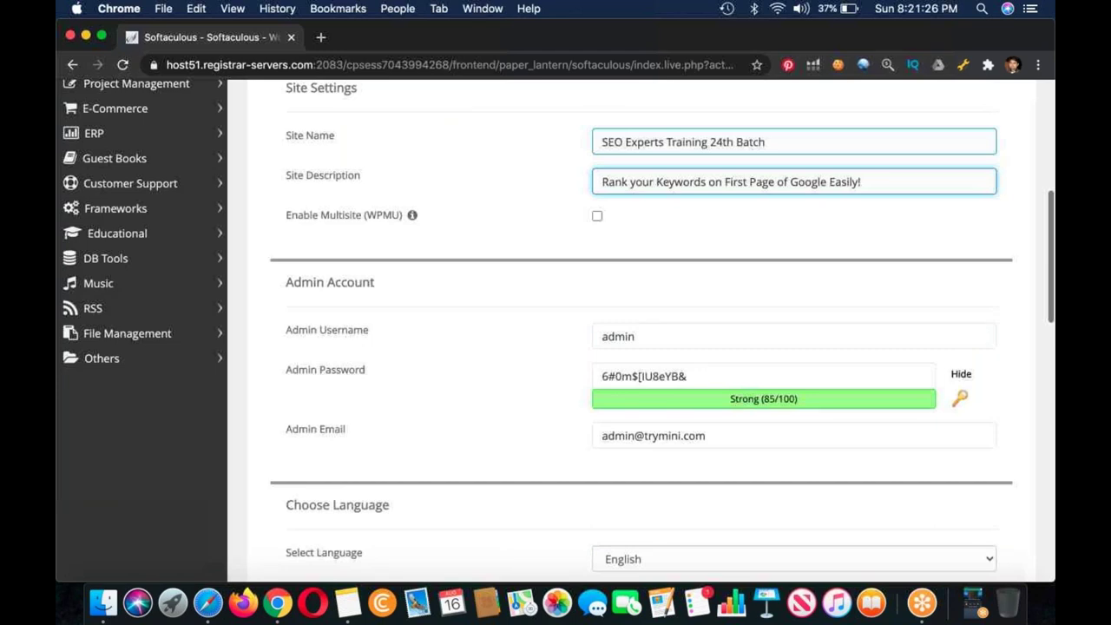
scroll(662, 300, "down", 1)
left_click(664, 300)
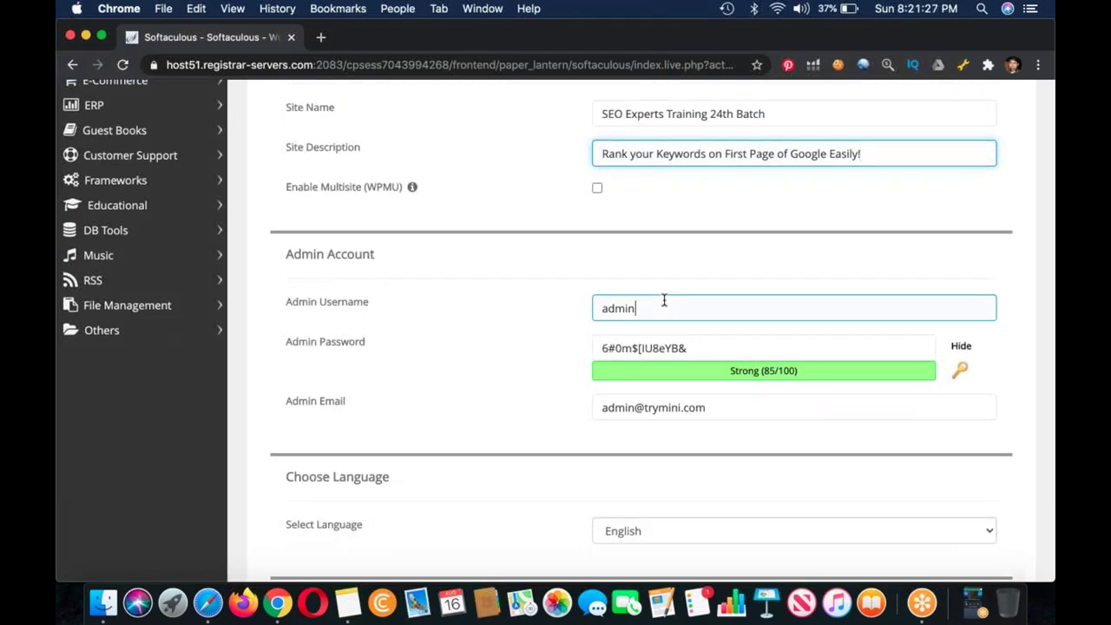
double_click(664, 300)
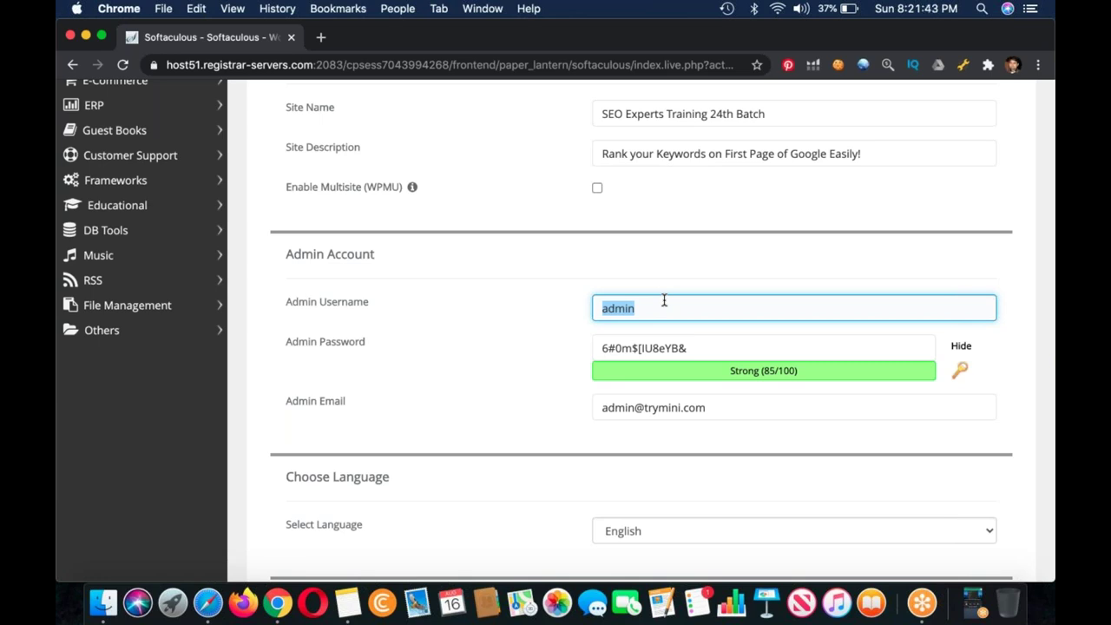
type("r")
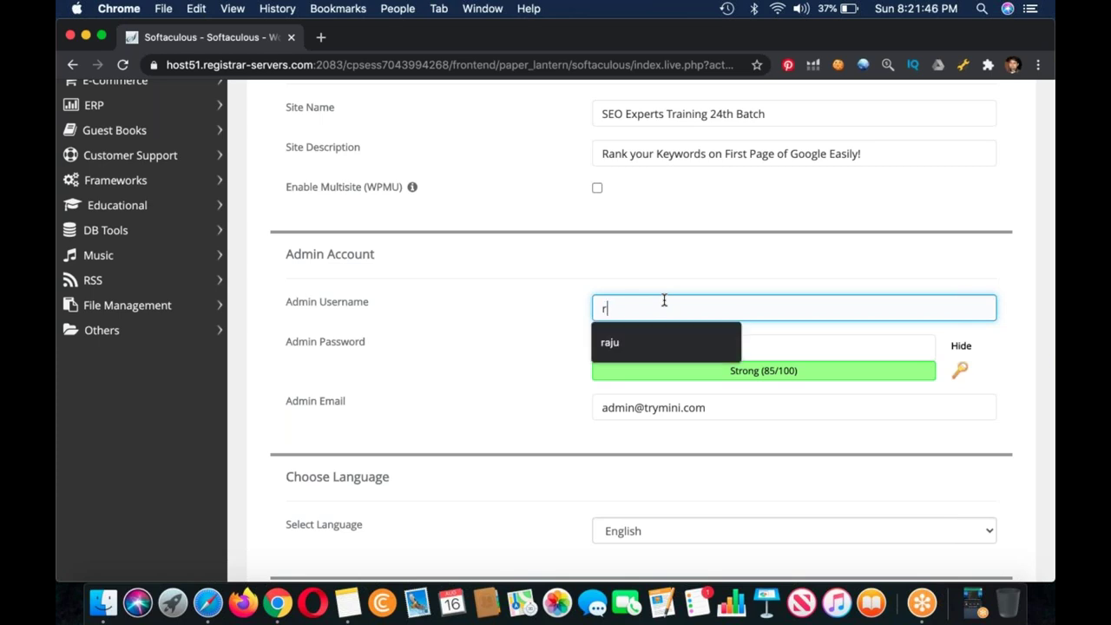
key("BackSpace")
type("fido")
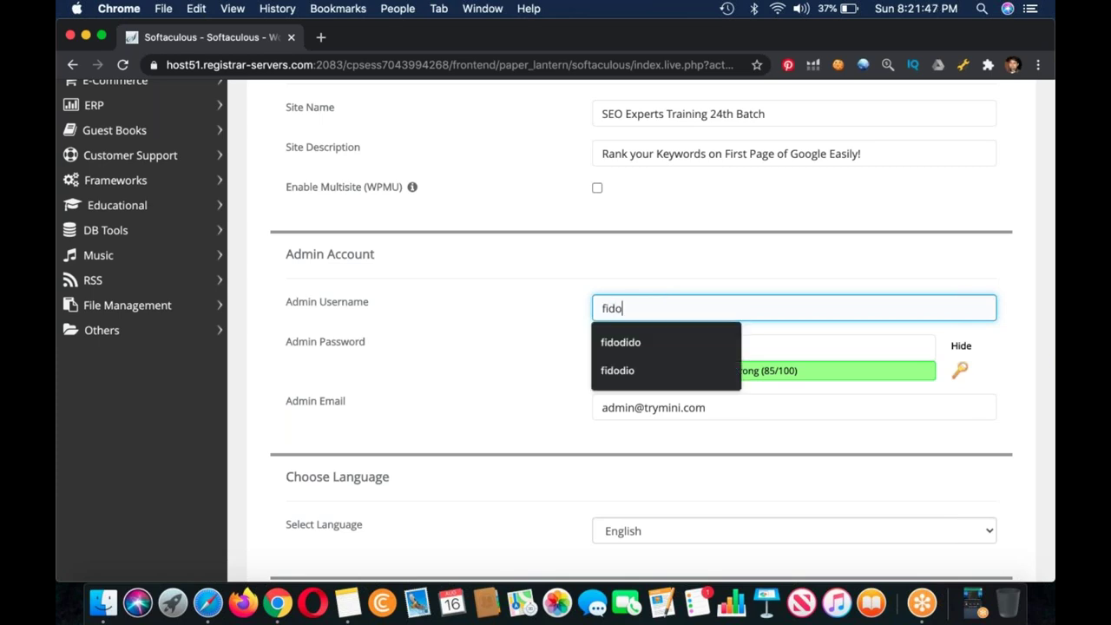
key("Down")
key("Return")
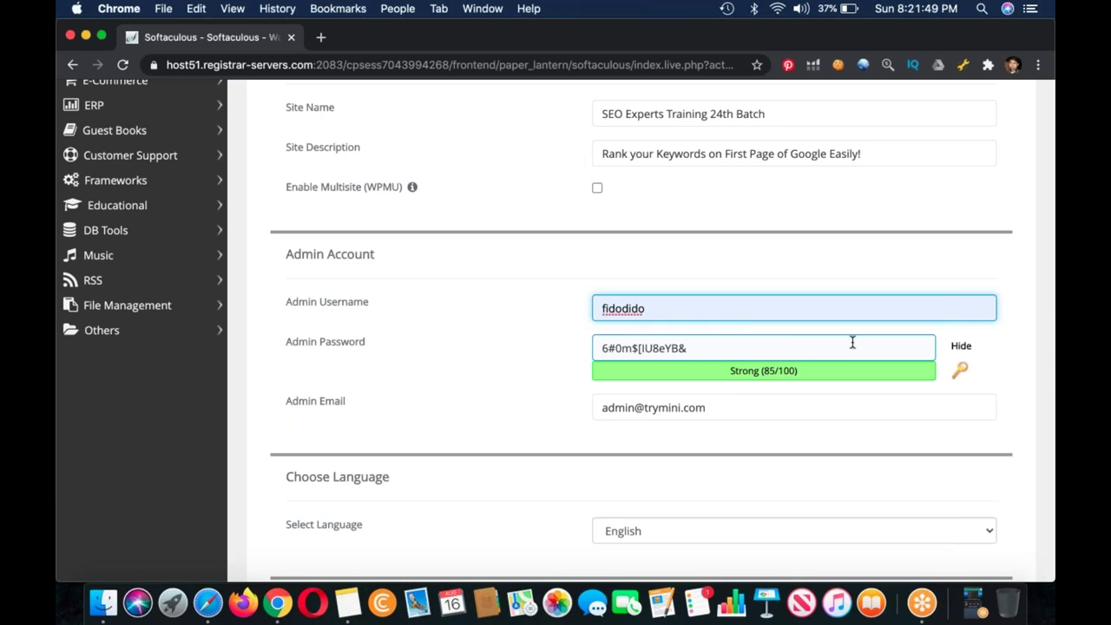
- Generate a new strong admin password and select the admin username for copying
double_click(852, 343)
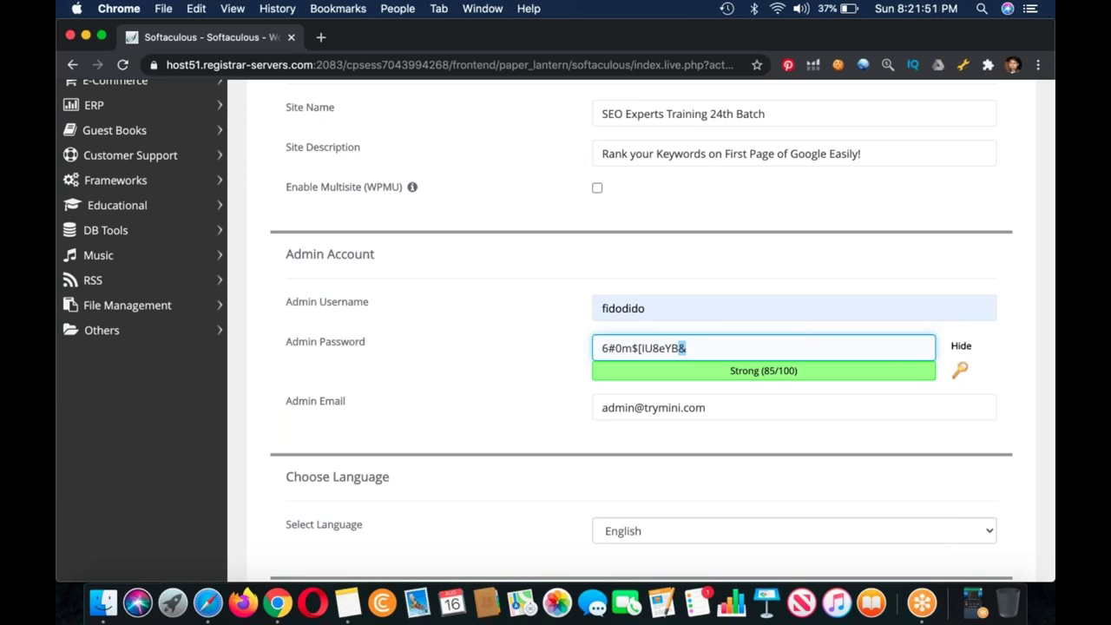
left_click(960, 370)
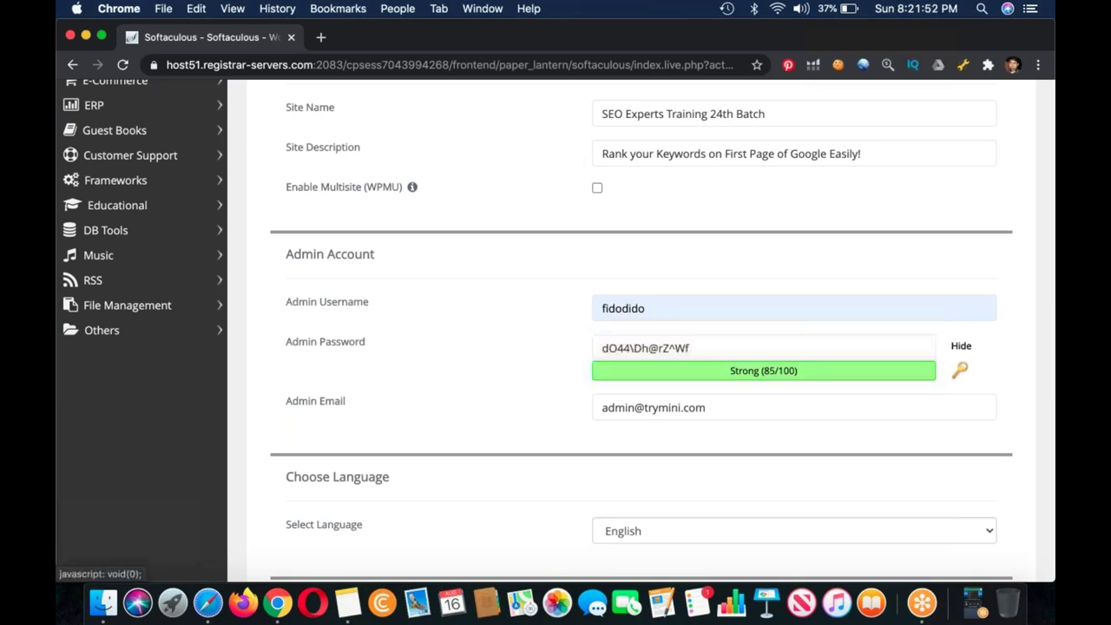
left_click(959, 370)
left_click(798, 306)
key("super+a")
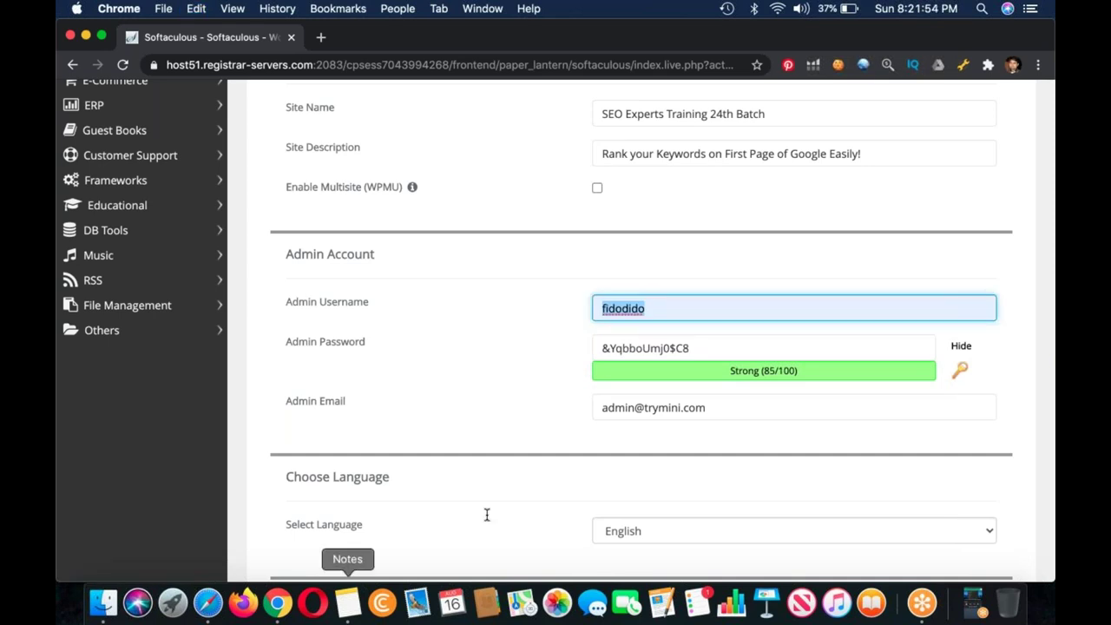
- Record the admin username and generated password on separate lines in the course note
key("super+Tab")
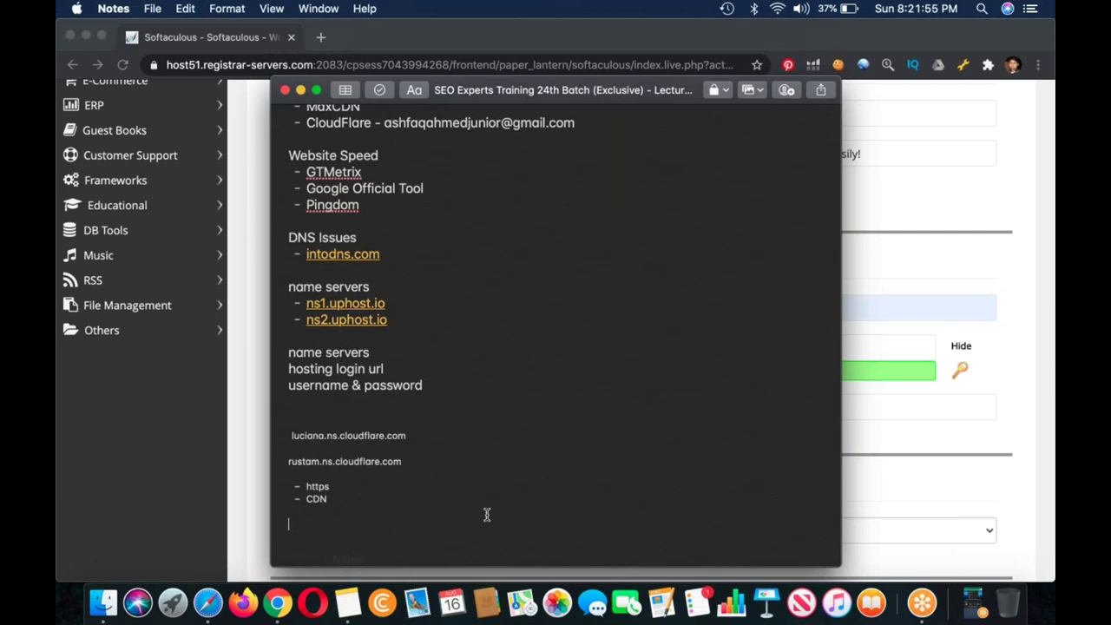
key("super+v")
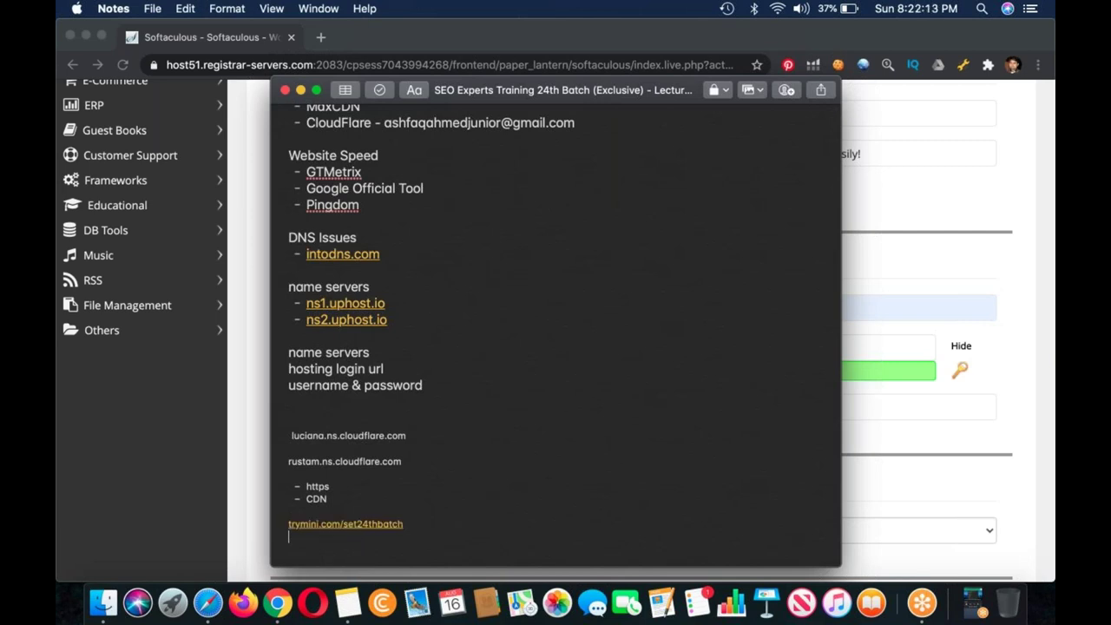
key("super+Tab")
key("super+a")
key("super+c")
key("super+Tab")
type("o")
key("Return")
key("super+v")
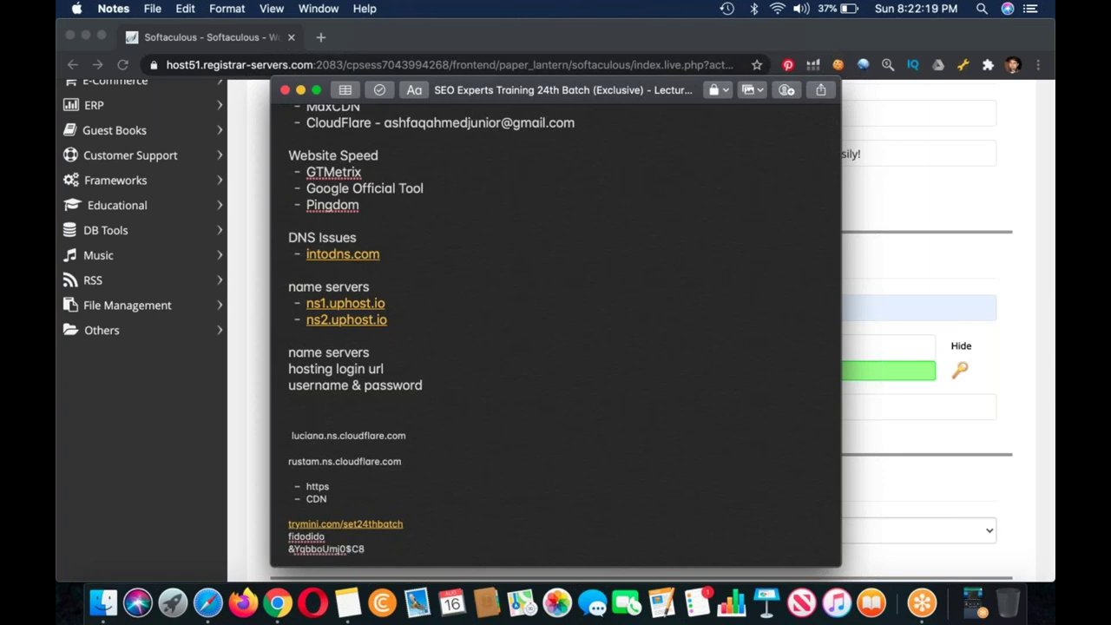
key("Return")
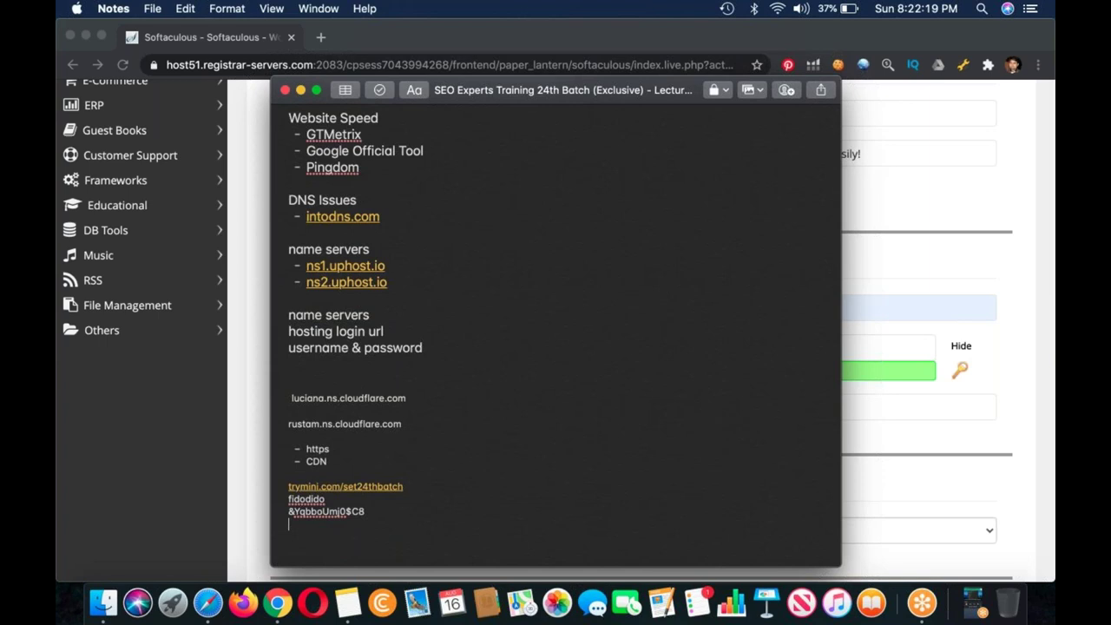
key("Return")
key("super+Tab")
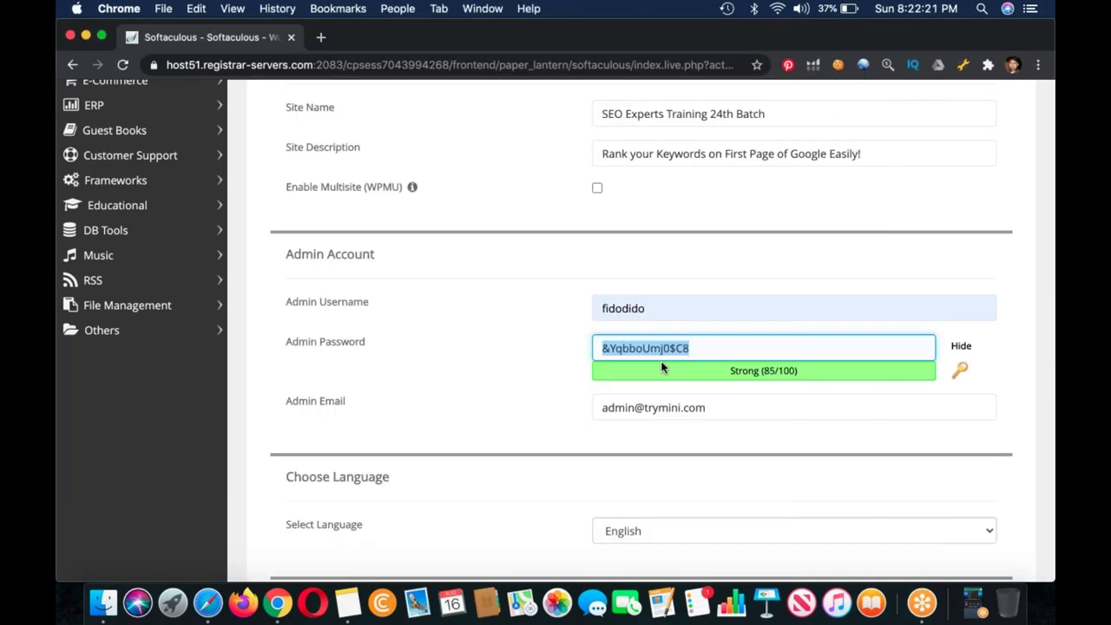
- Scroll through the install form's language, plugin and theme options, keeping English and W3 Total Cache
scroll(662, 367, "down", 5)
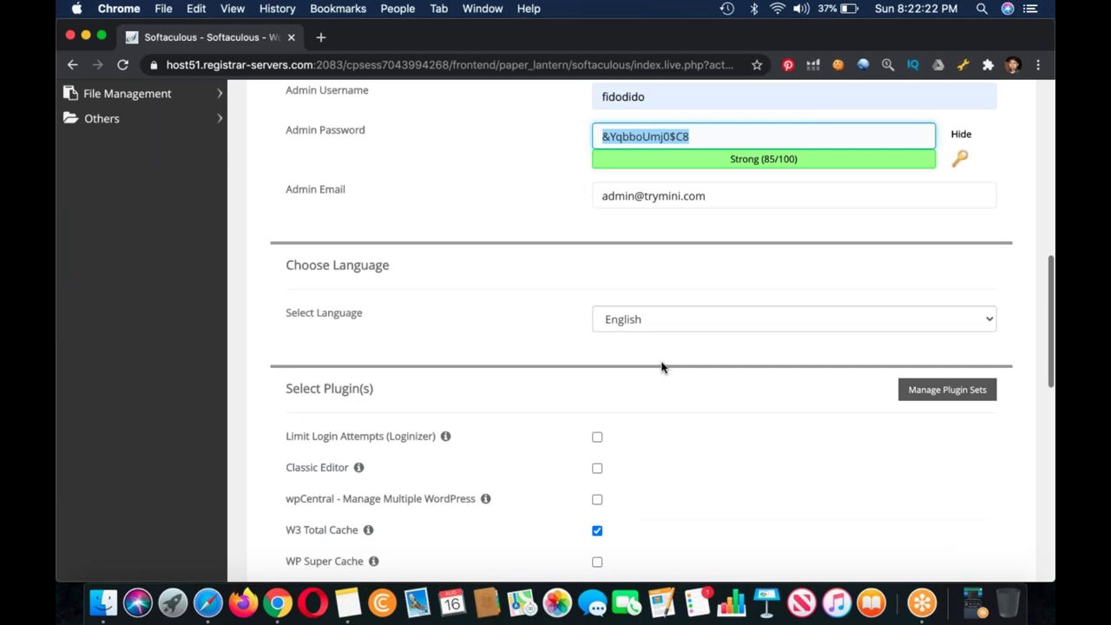
scroll(661, 368, "down", 8)
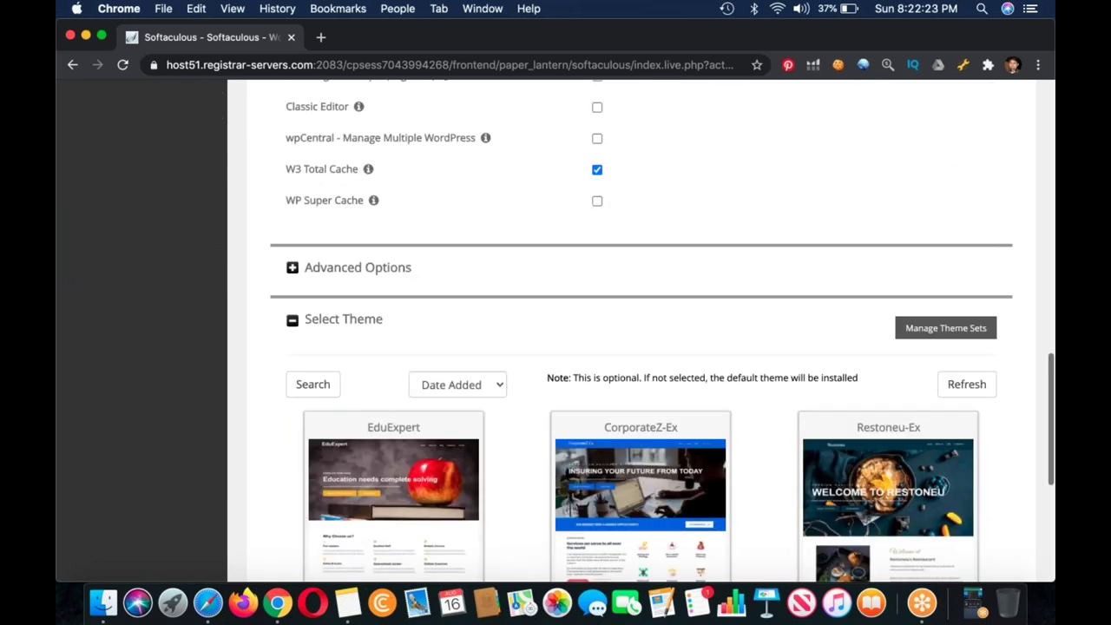
scroll(662, 368, "down", 8)
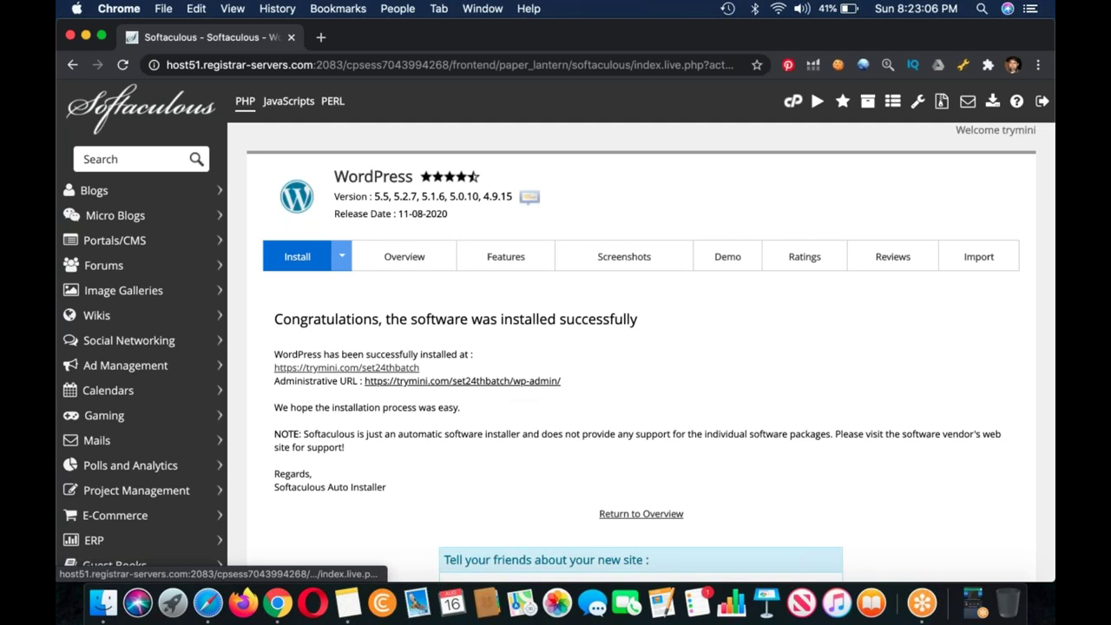
- Open the new site's admin, dismiss the welcome panel, and go to Settings > Permalinks
left_click(460, 382)
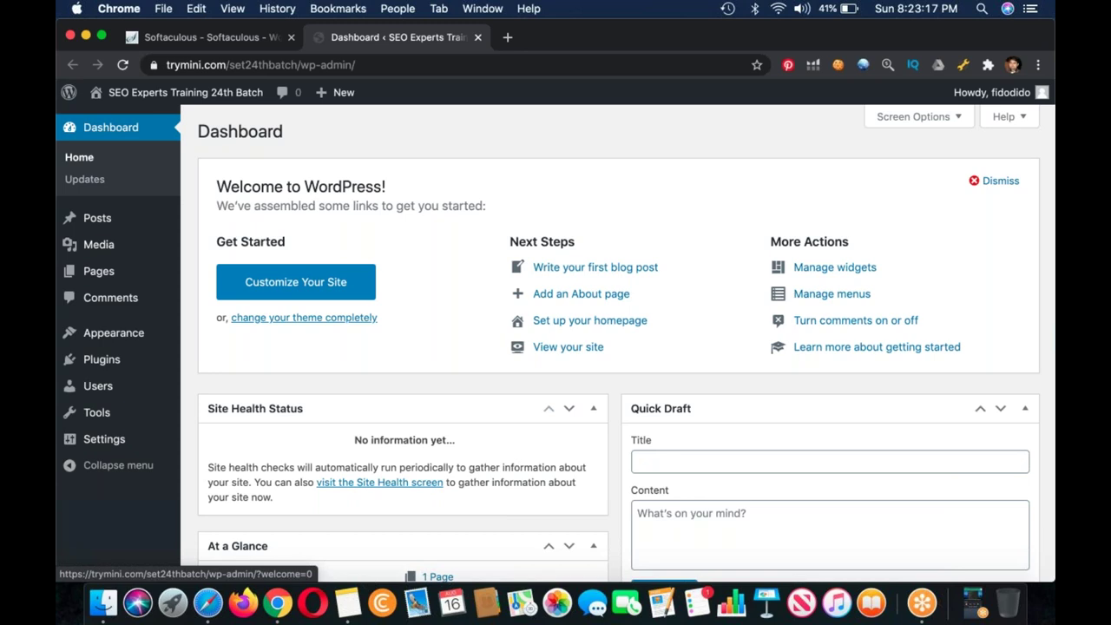
left_click(998, 181)
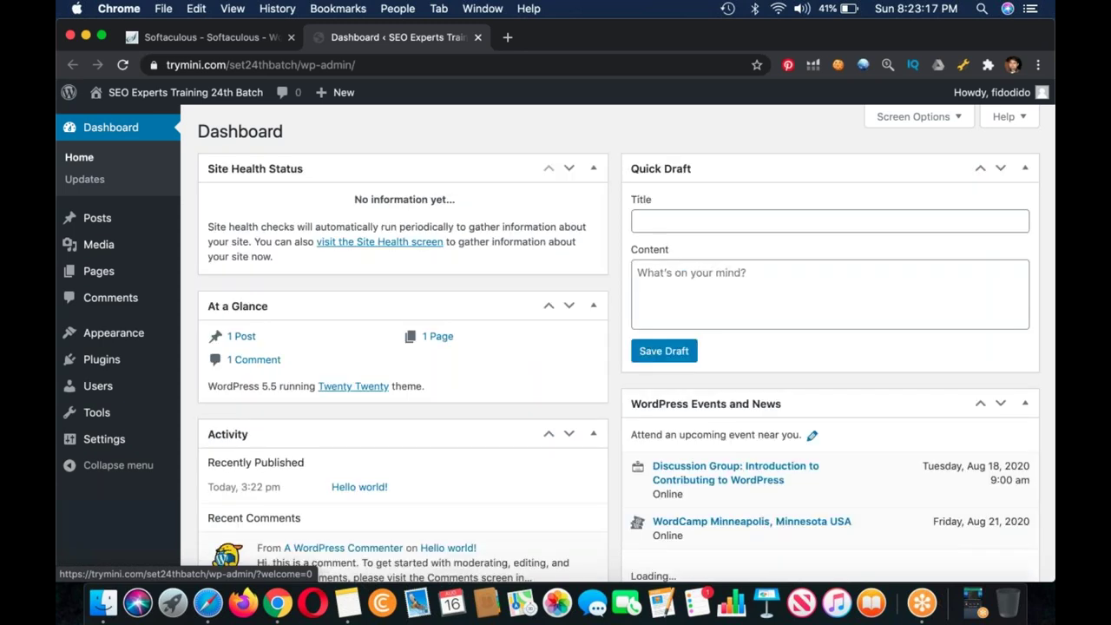
mouse_move(104, 438)
left_click(217, 514)
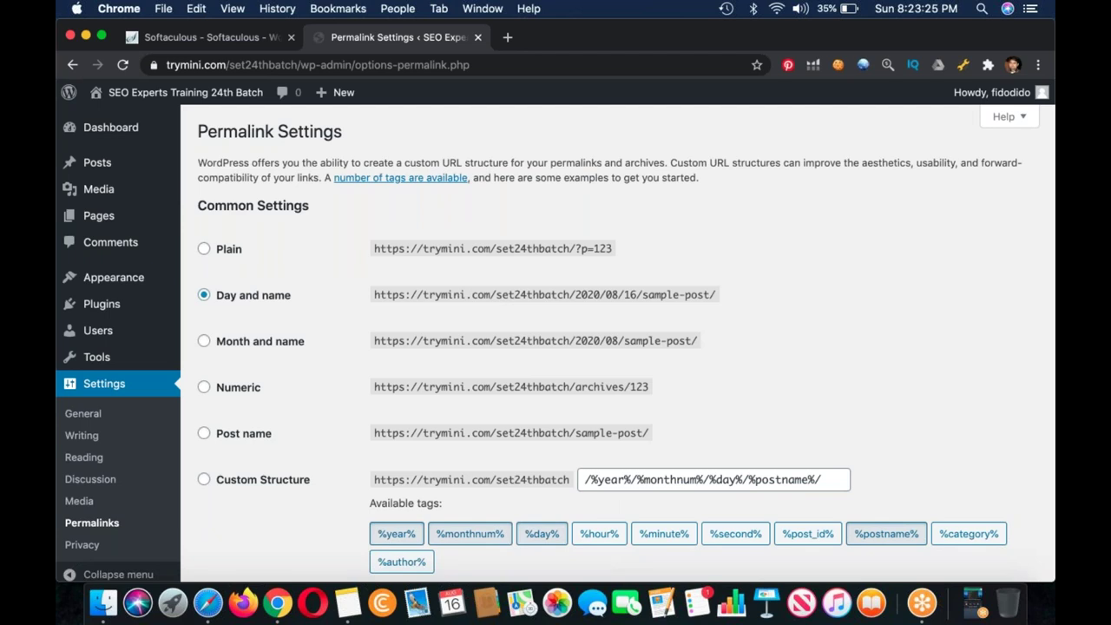
- Switch the permalink structure to Post name (/%postname%/) and save it
scroll(616, 343, "down", 5)
left_click(235, 243)
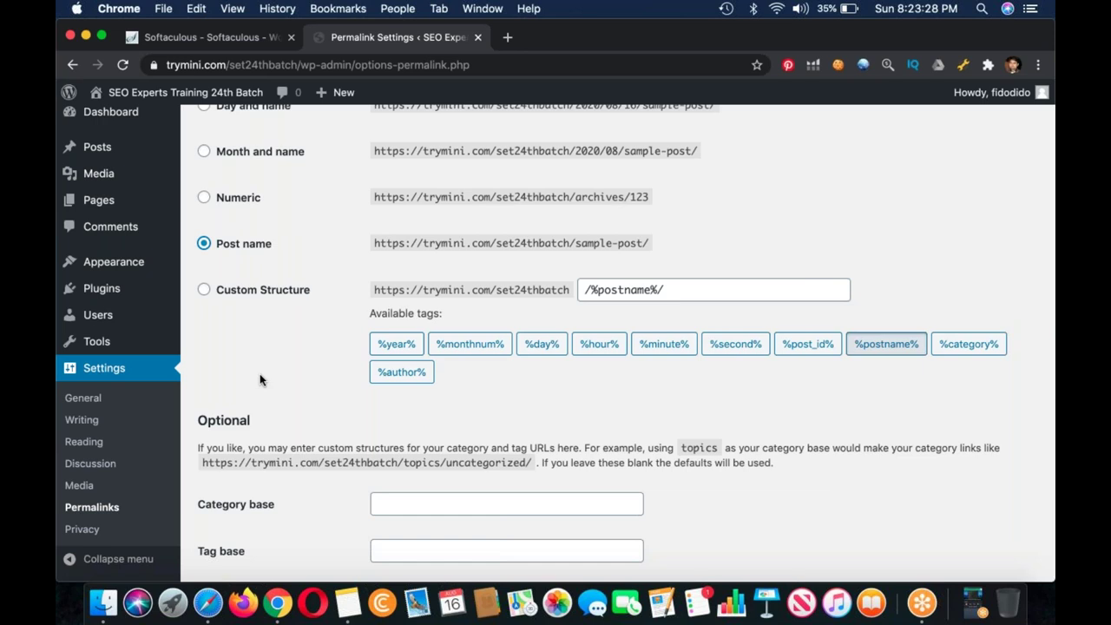
scroll(259, 377, "down", 3)
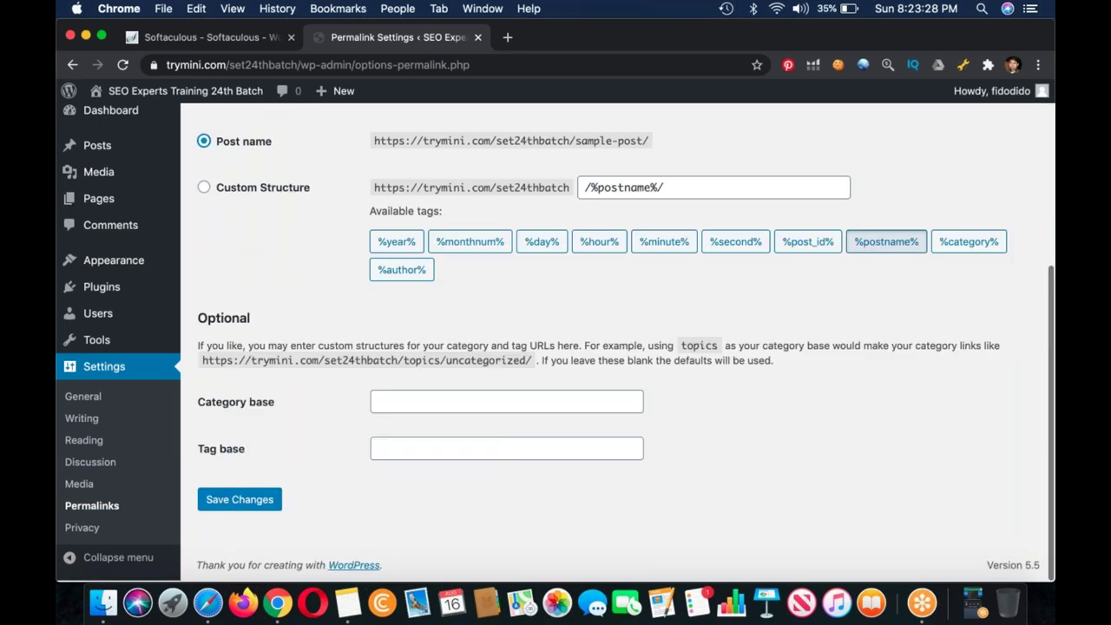
left_click(239, 499)
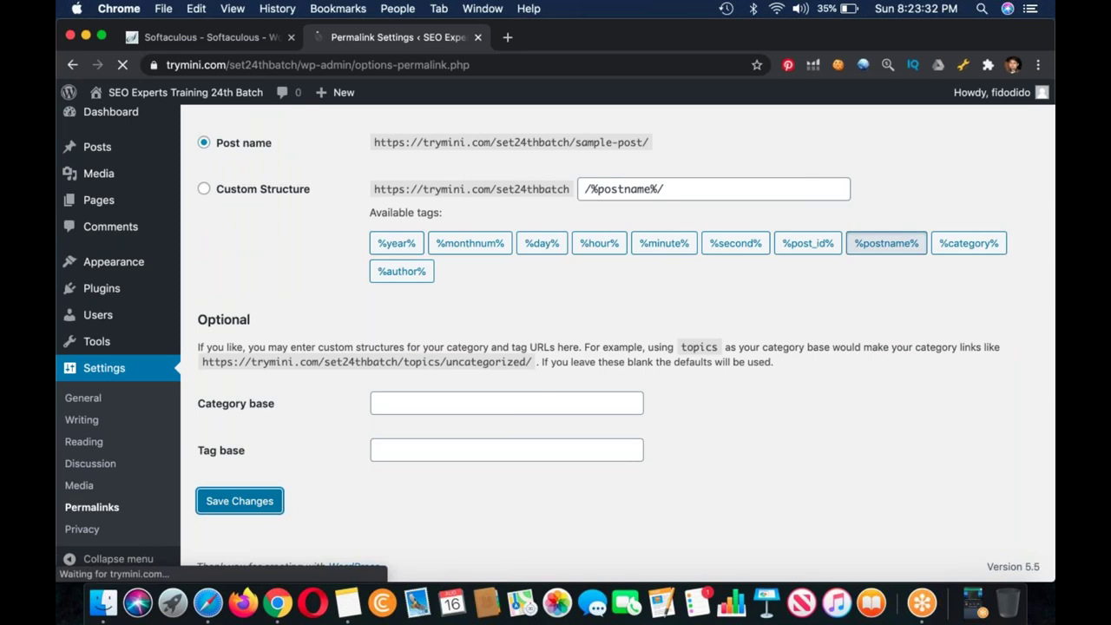
mouse_move(141, 222)
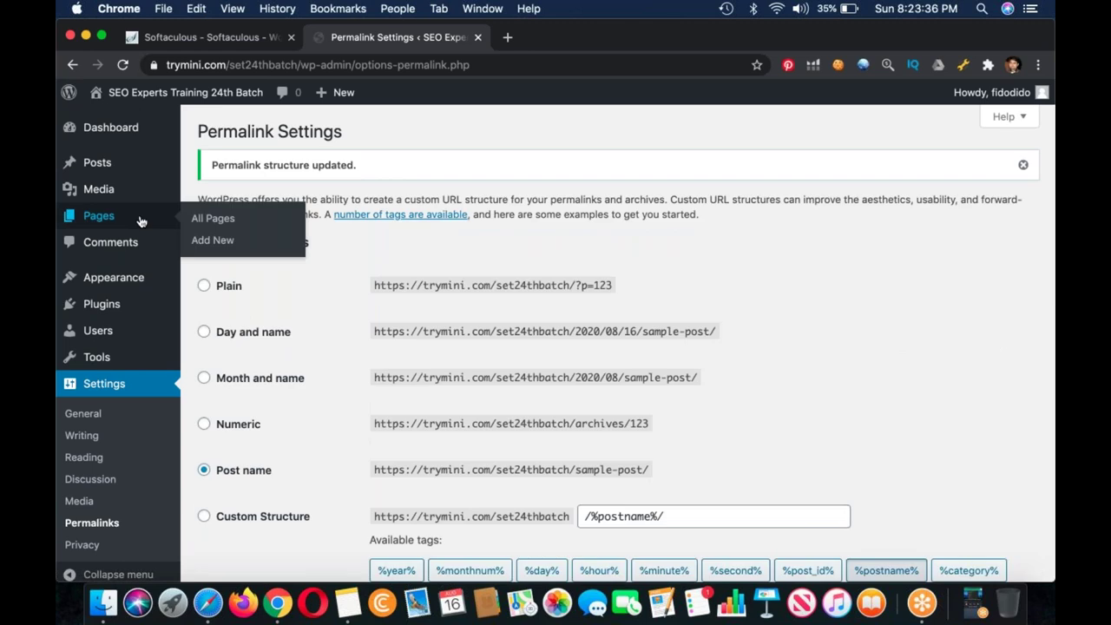
left_click(140, 221)
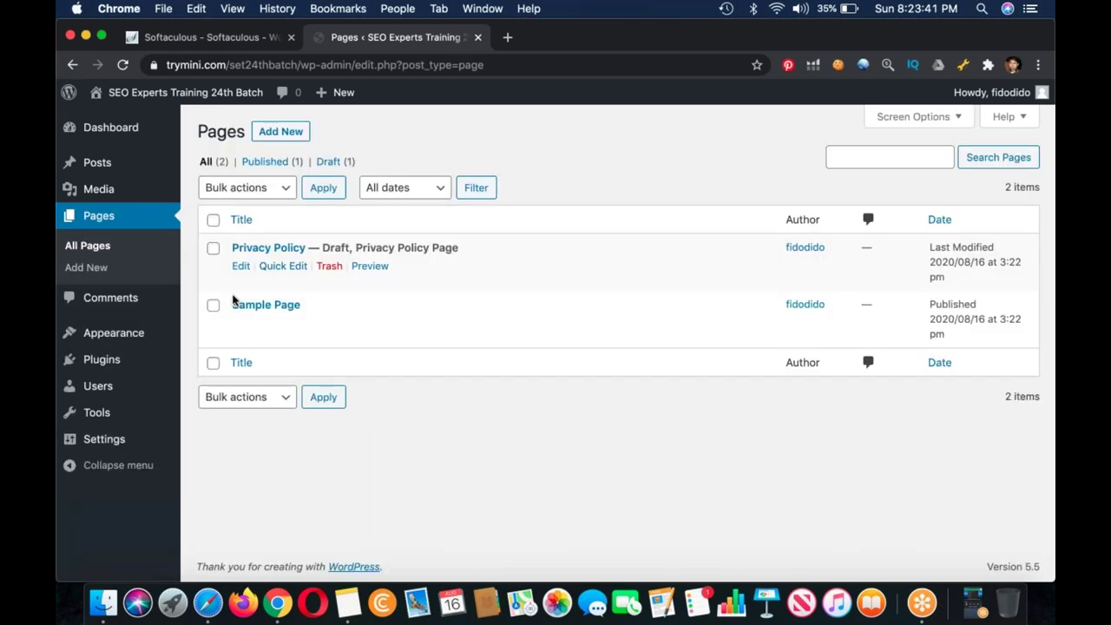
- Open the Privacy Policy page's editor in a new browser tab
mouse_move(222, 314)
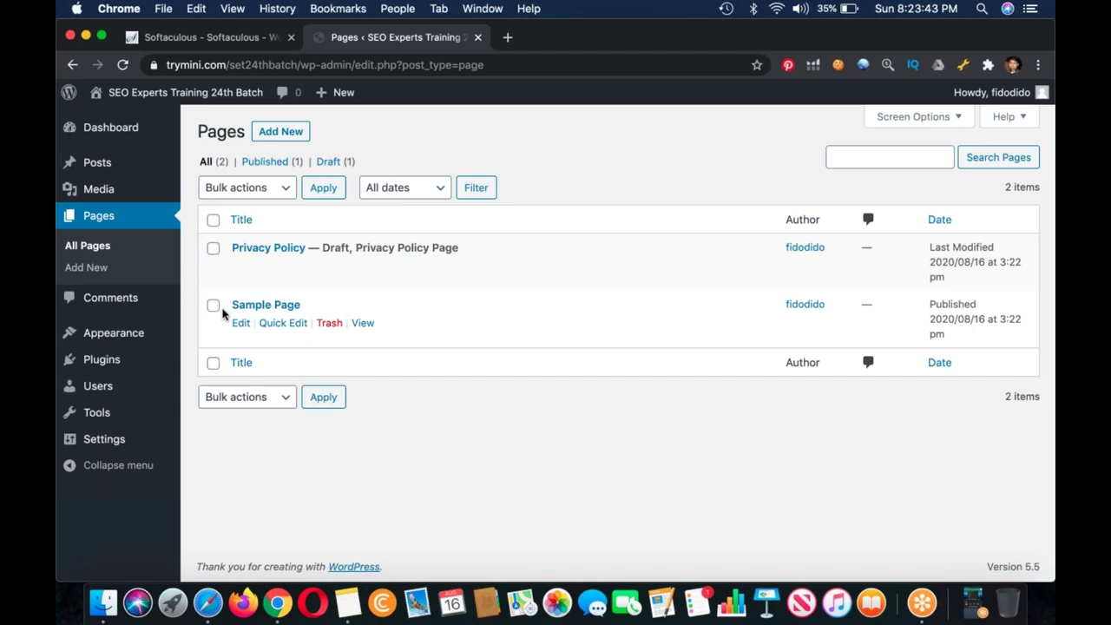
right_click(238, 264)
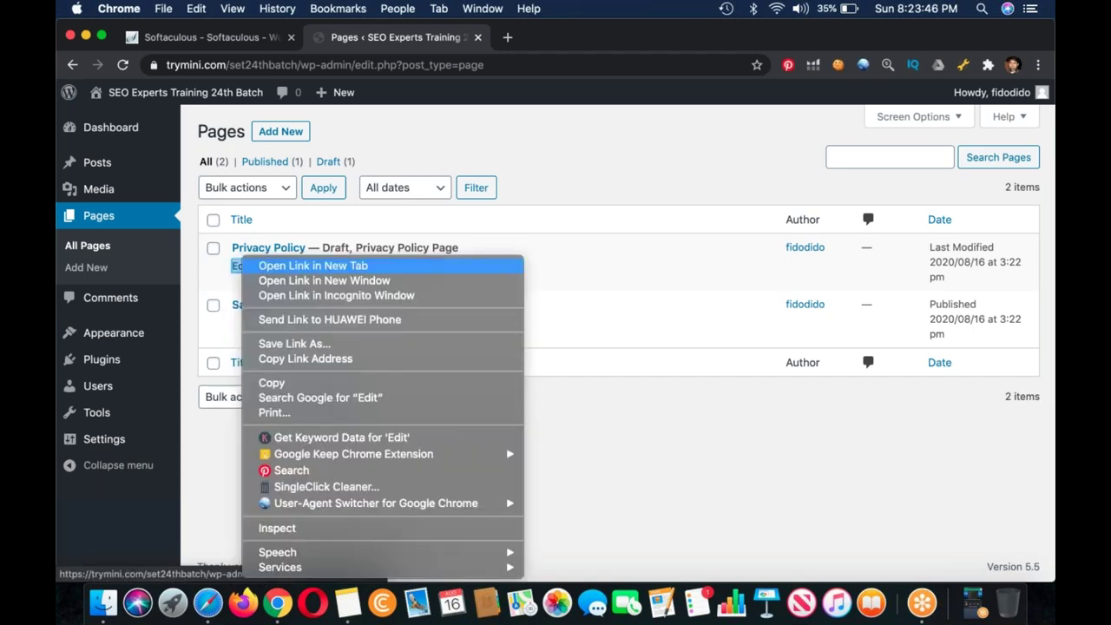
left_click(313, 266)
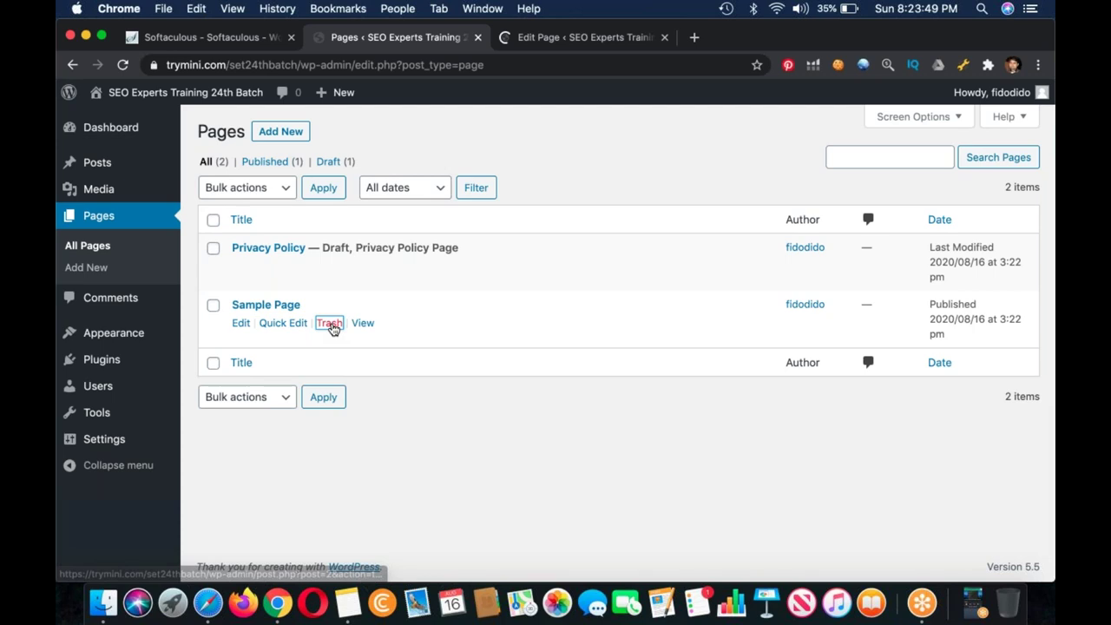
- Move Sample Page to the Trash, then publish Privacy Policy and close its editor tab
left_click(330, 323)
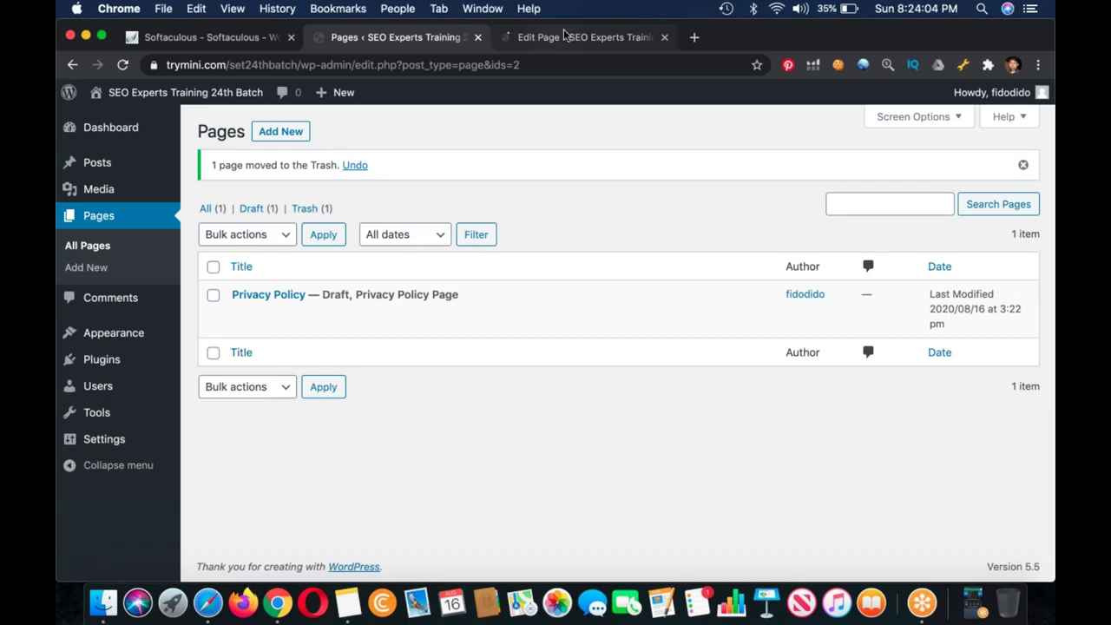
left_click(560, 38)
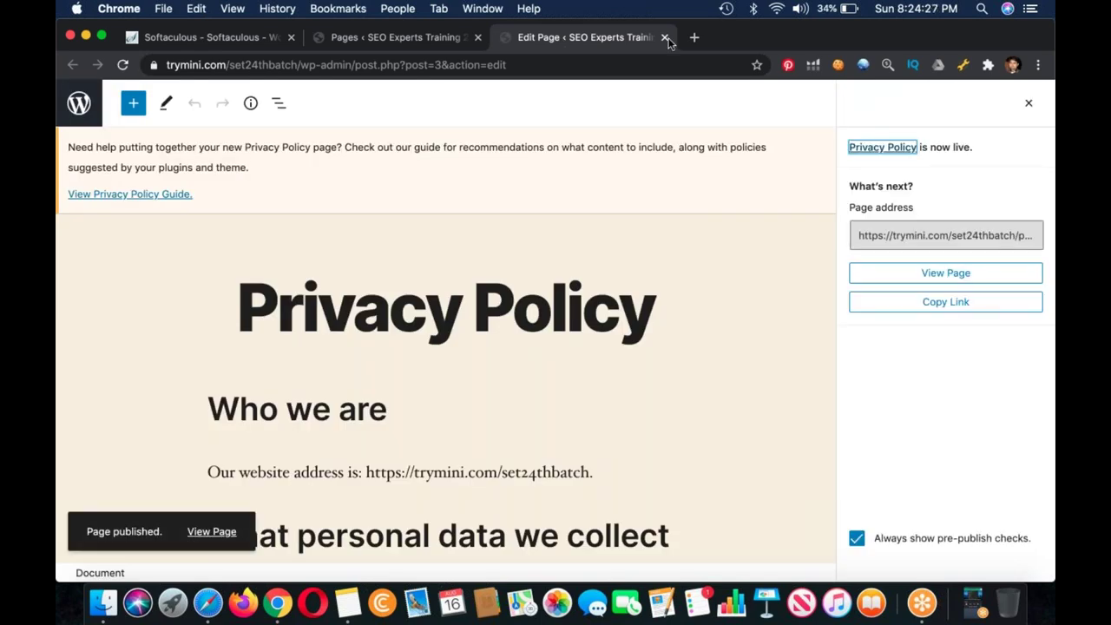
left_click(665, 37)
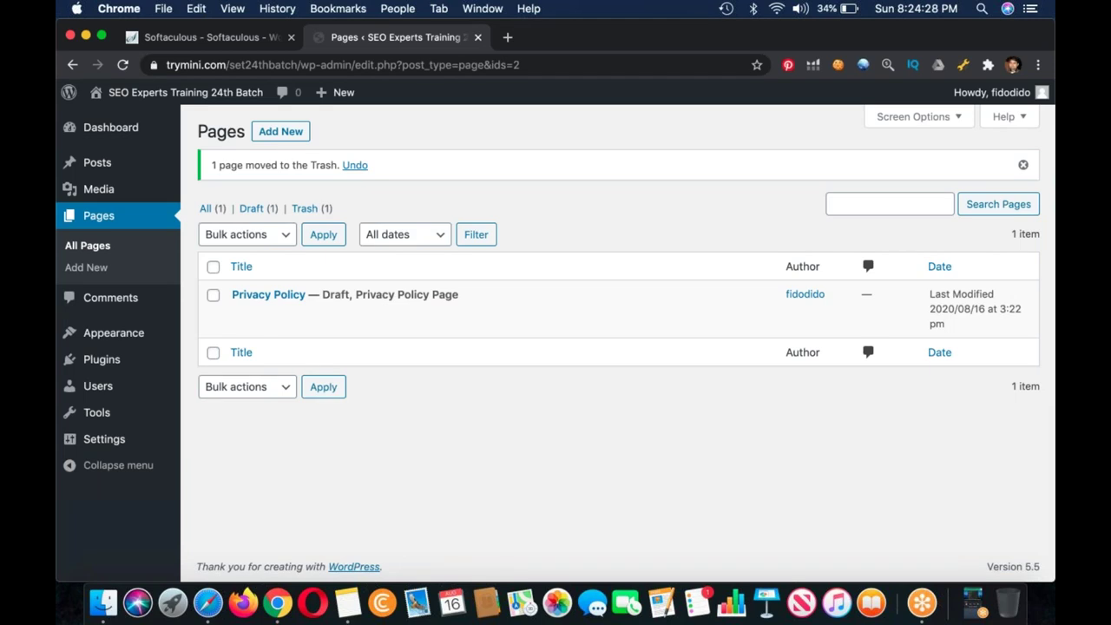
- Trash the Hello world post, go back to the Dashboard, and close the WordPress admin tab
left_click(97, 163)
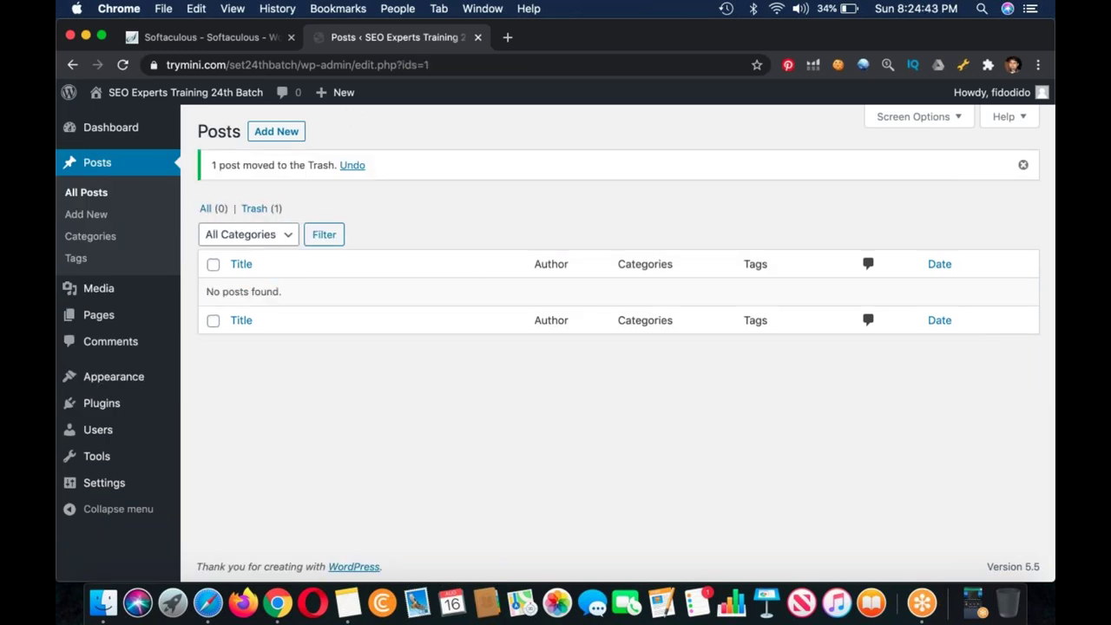
mouse_move(111, 128)
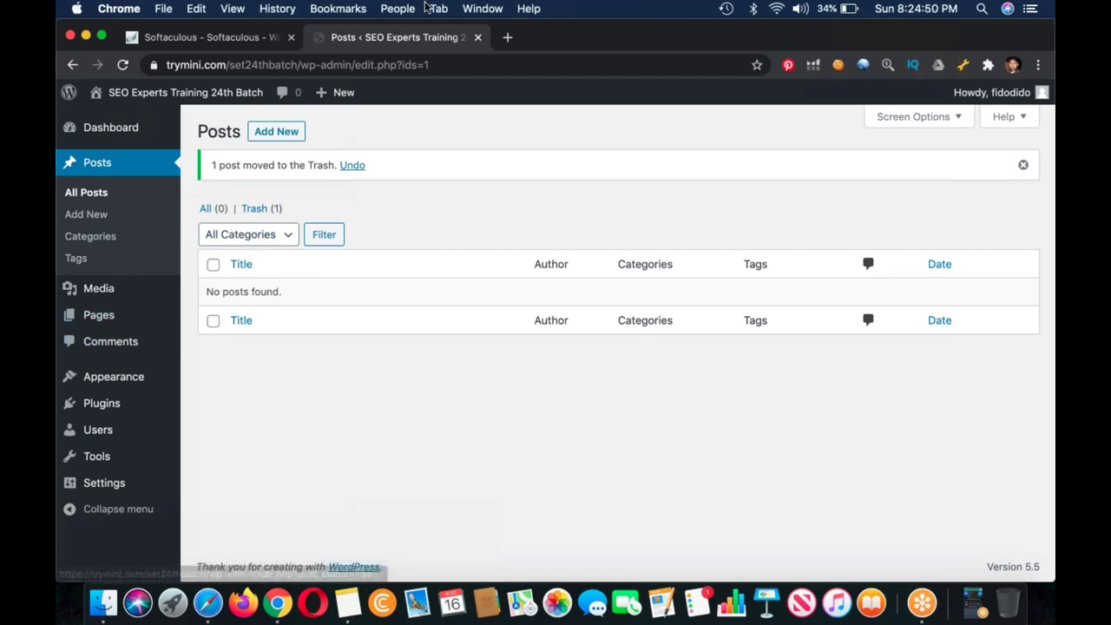
left_click(158, 130)
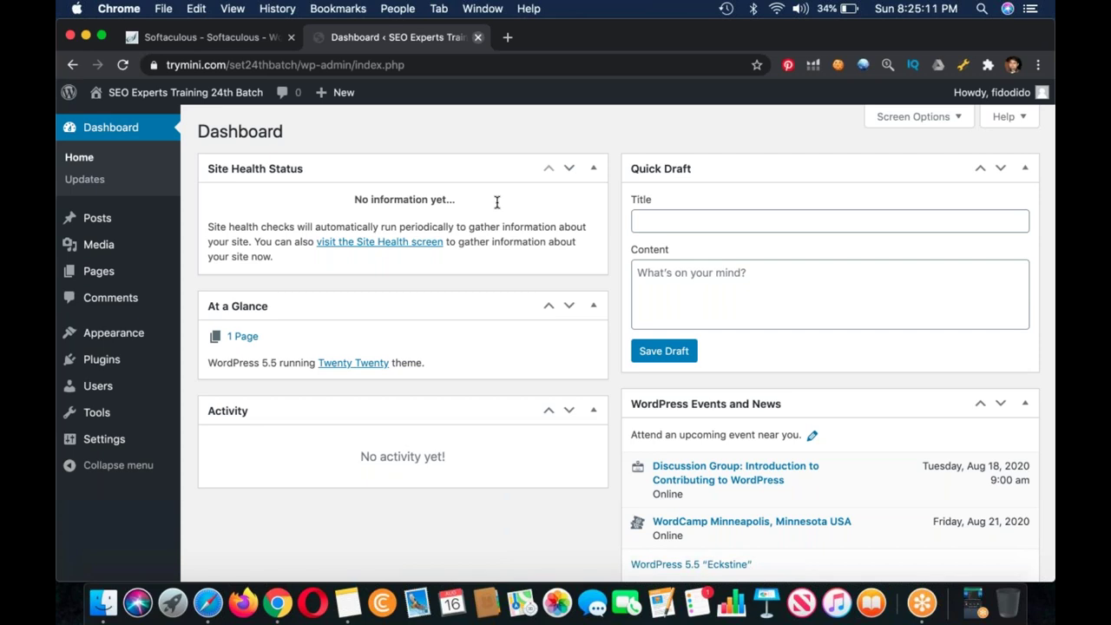
key("super+w")
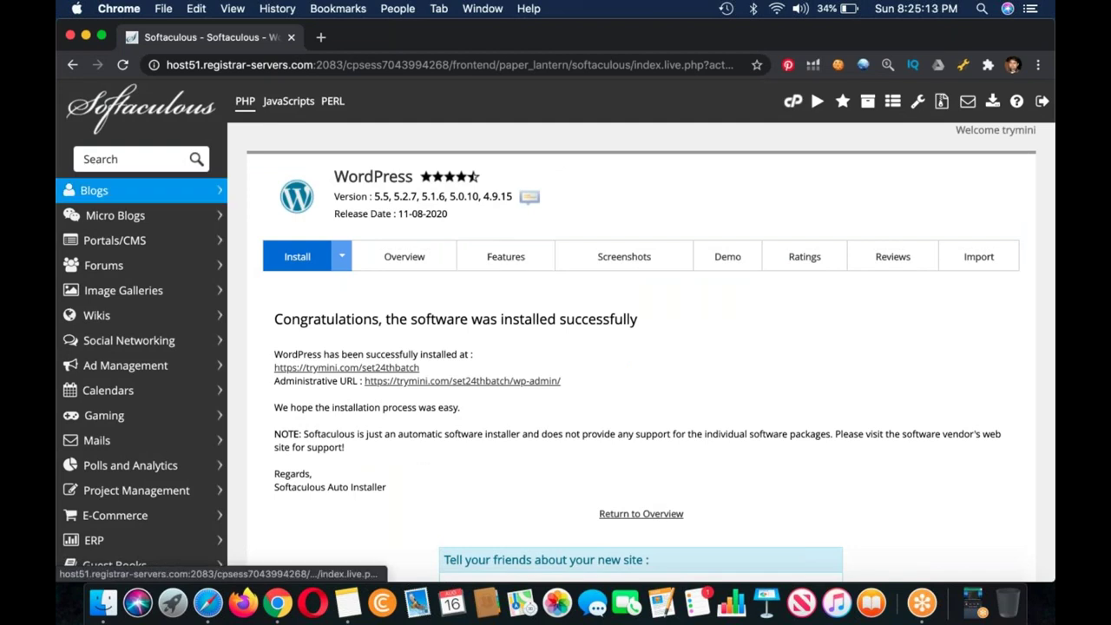
- Return from Softaculous to cPanel home and open the FTP Accounts manager
left_click(131, 190)
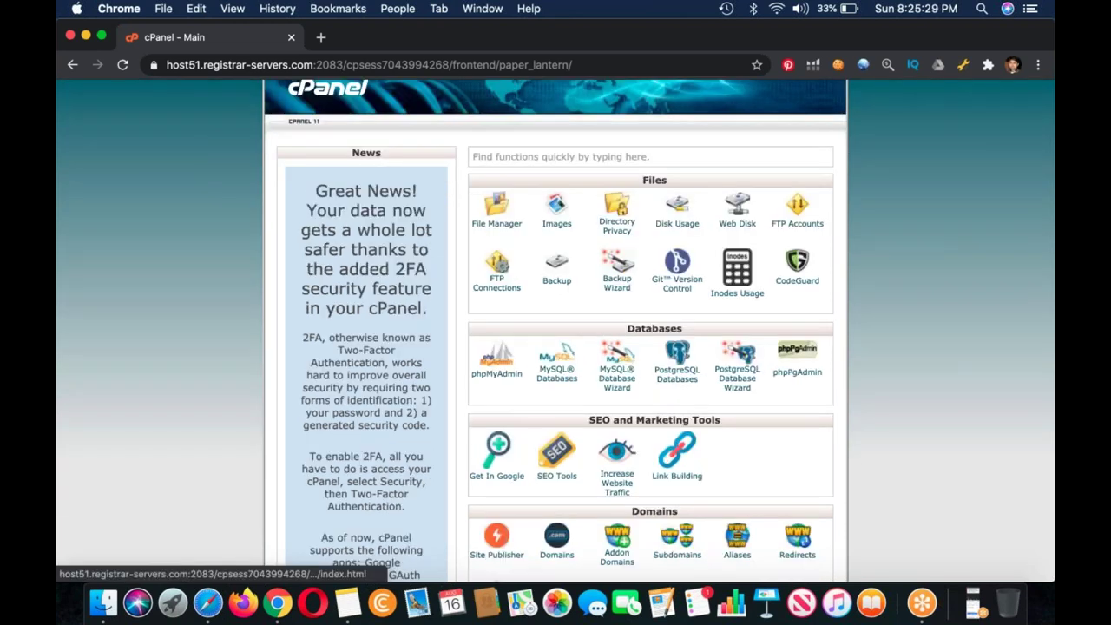
left_click(797, 217)
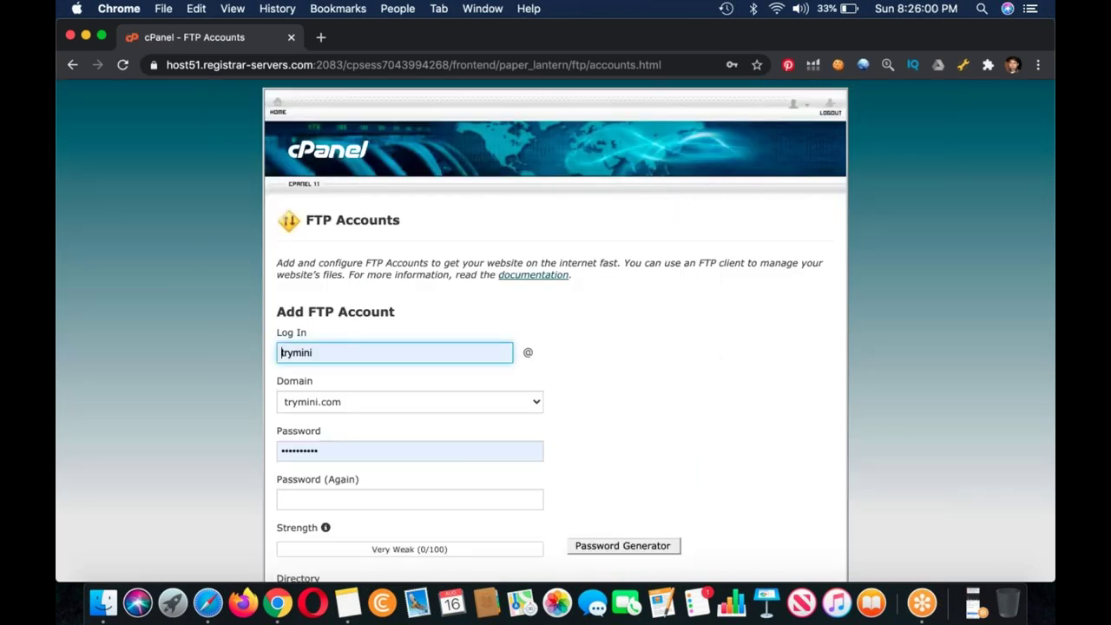
- Scroll through the FTP Accounts page, then go back to cPanel Home
scroll(555, 330, "down", 5)
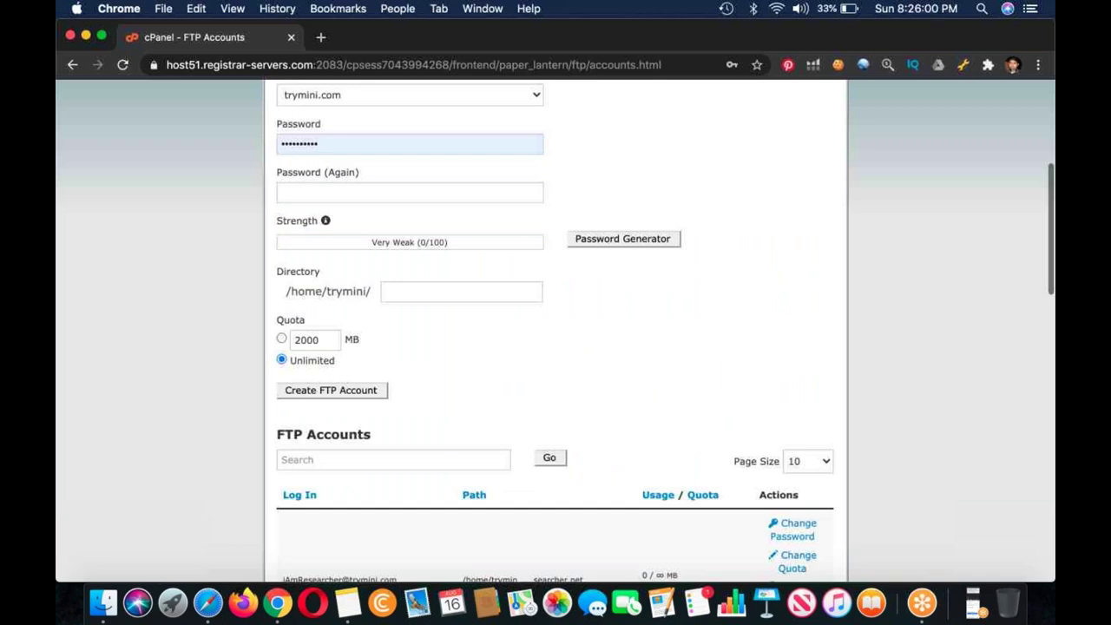
scroll(555, 330, "down", 10)
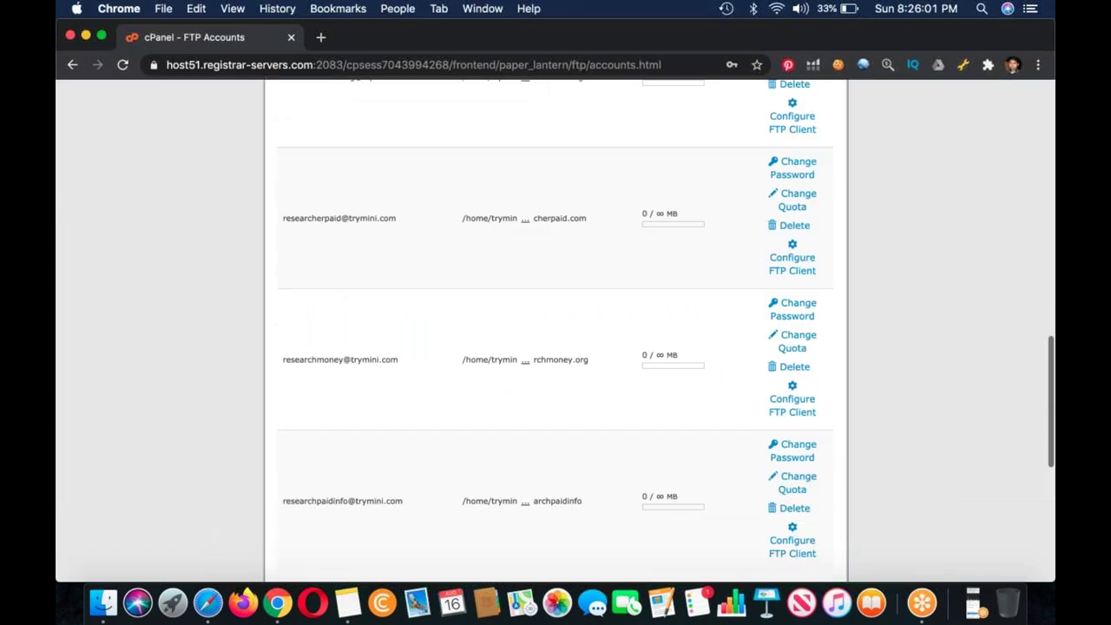
scroll(555, 330, "down", 10)
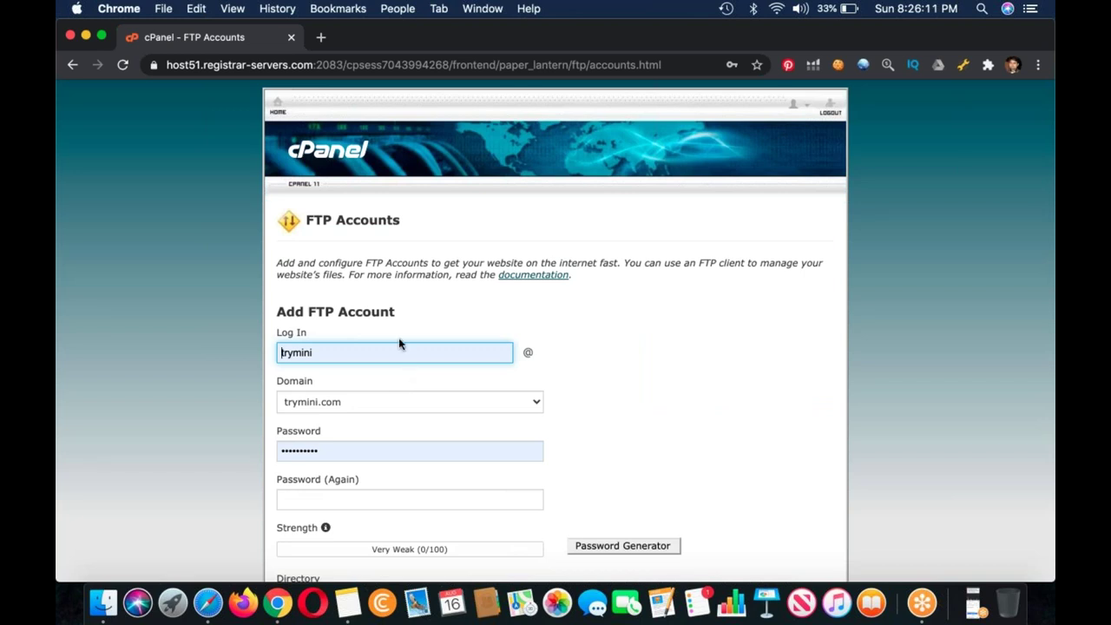
left_click(273, 106)
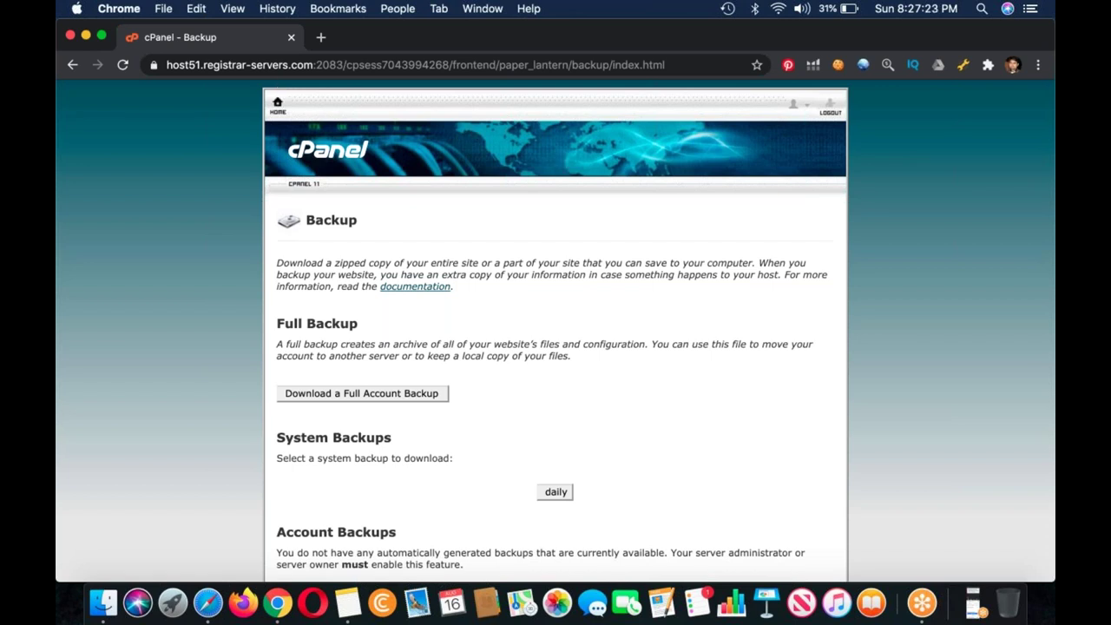
- Reload cPanel Home, open the Backup Wizard and scroll through its steps
key("super+r")
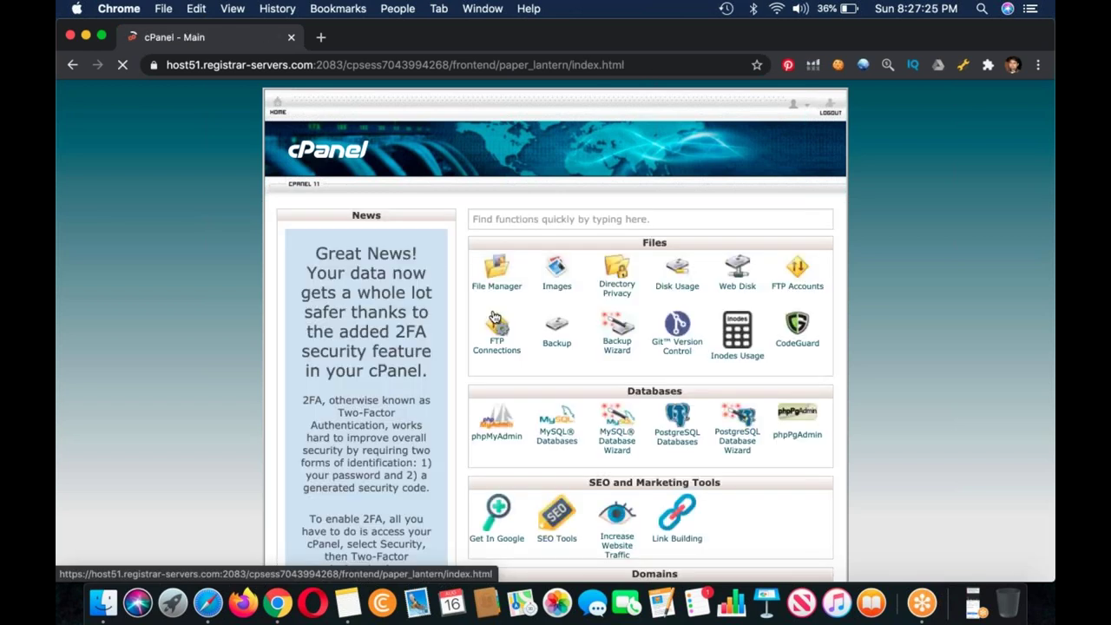
left_click(617, 335)
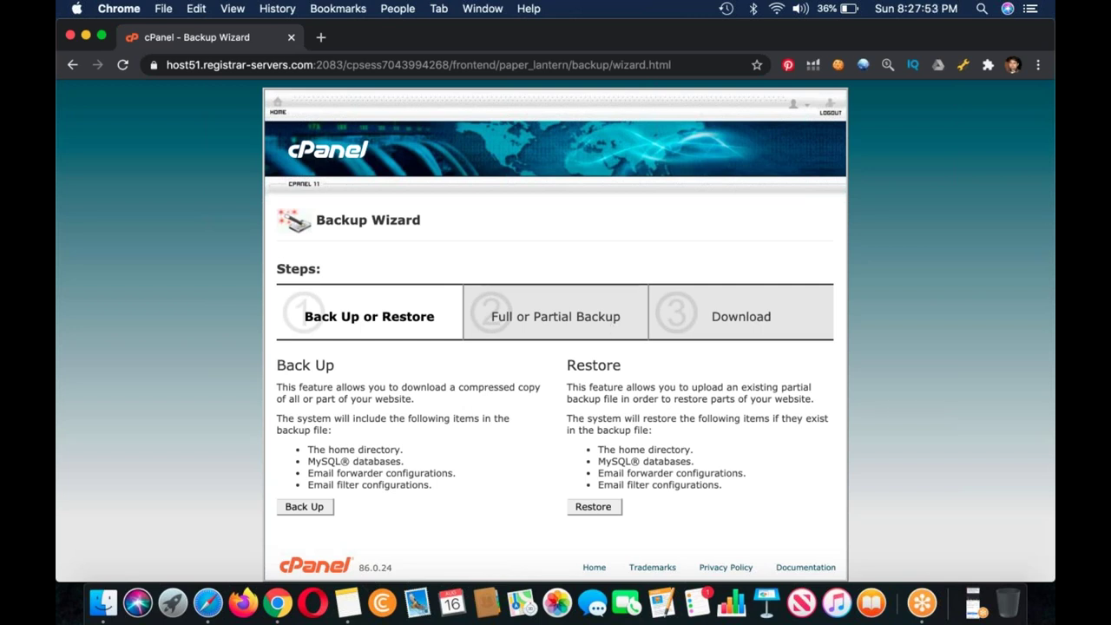
scroll(556, 330, "down", 3)
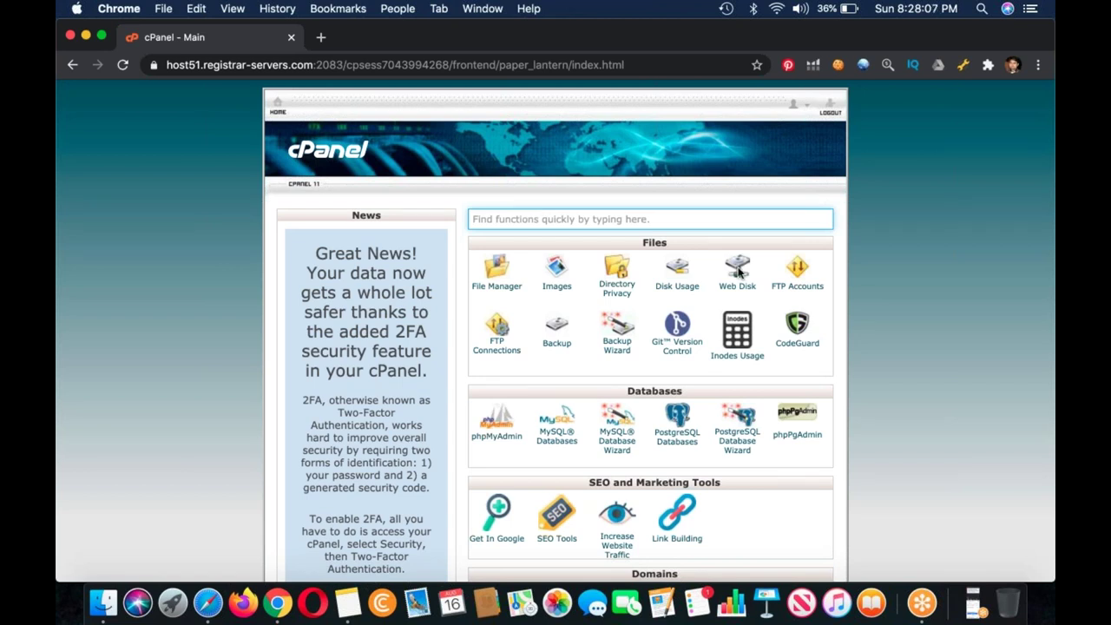
scroll(556, 330, "down", 5)
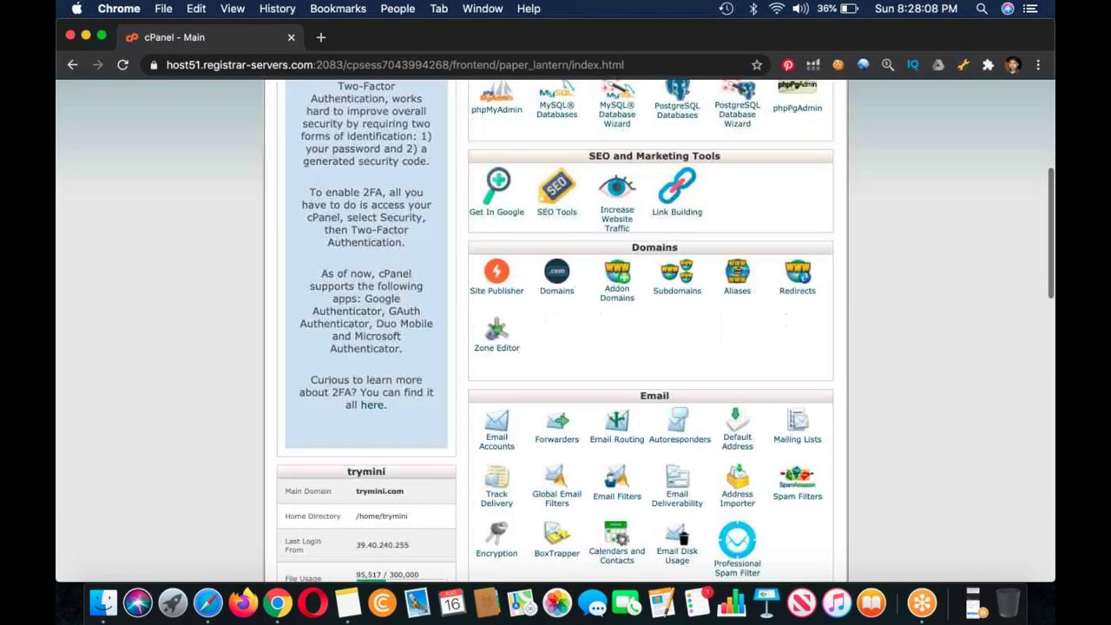
scroll(556, 330, "up", 2)
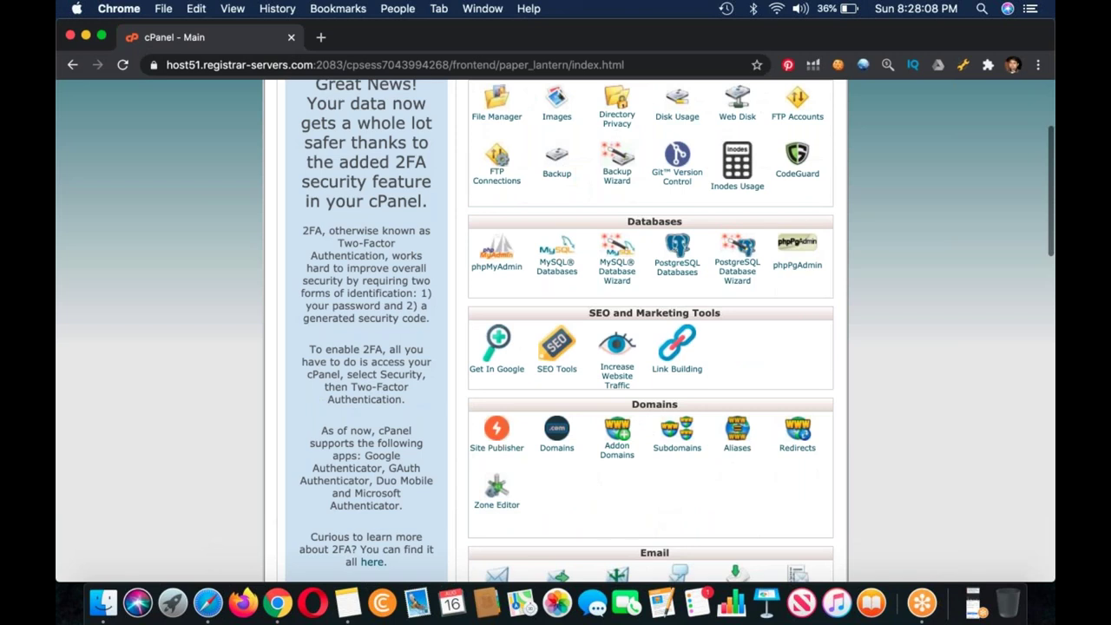
scroll(651, 330, "up", 1)
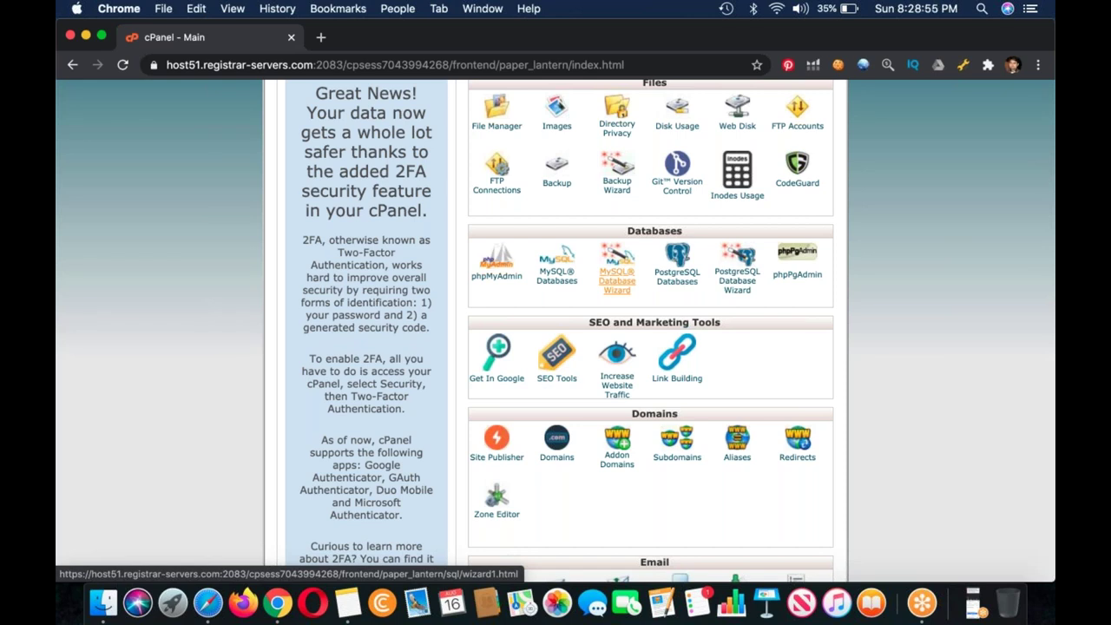
scroll(617, 276, "down", 2)
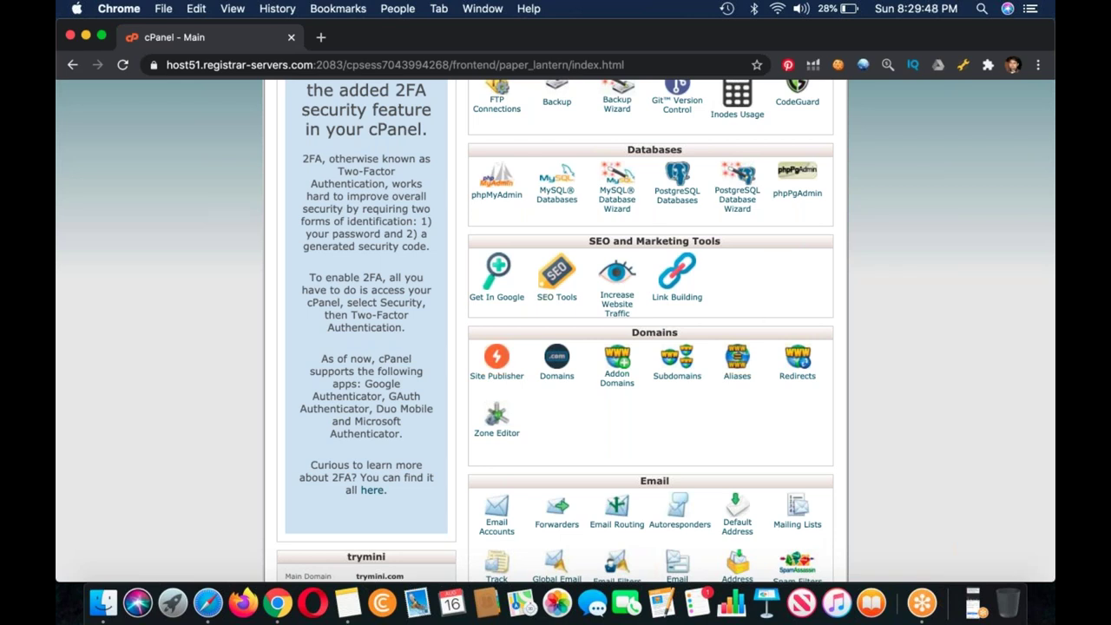
scroll(556, 329, "down", 1)
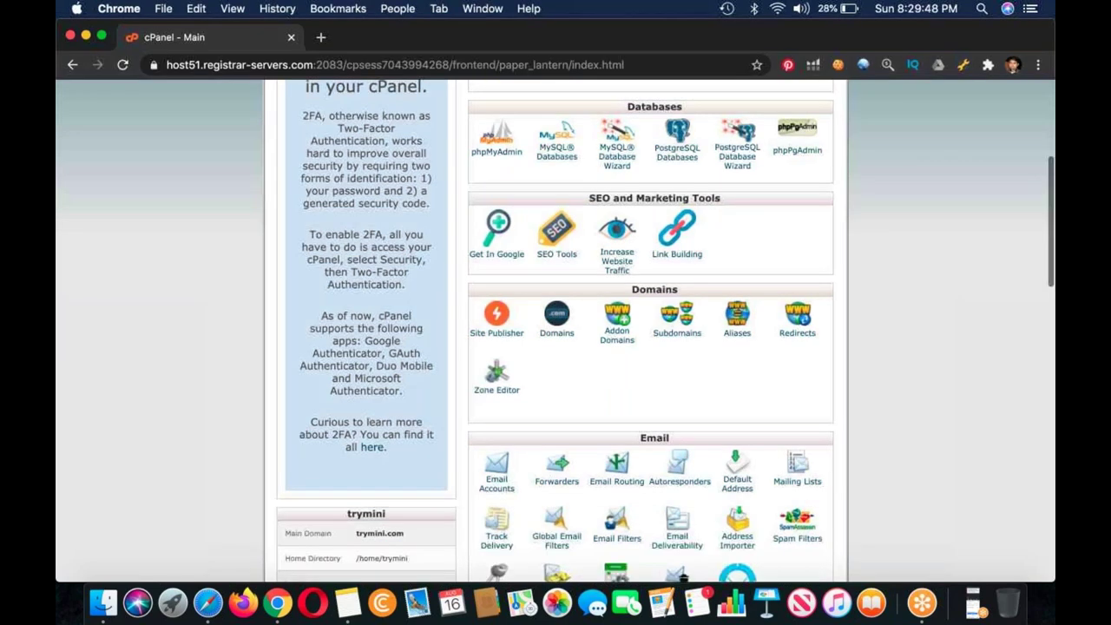
scroll(634, 328, "down", 1)
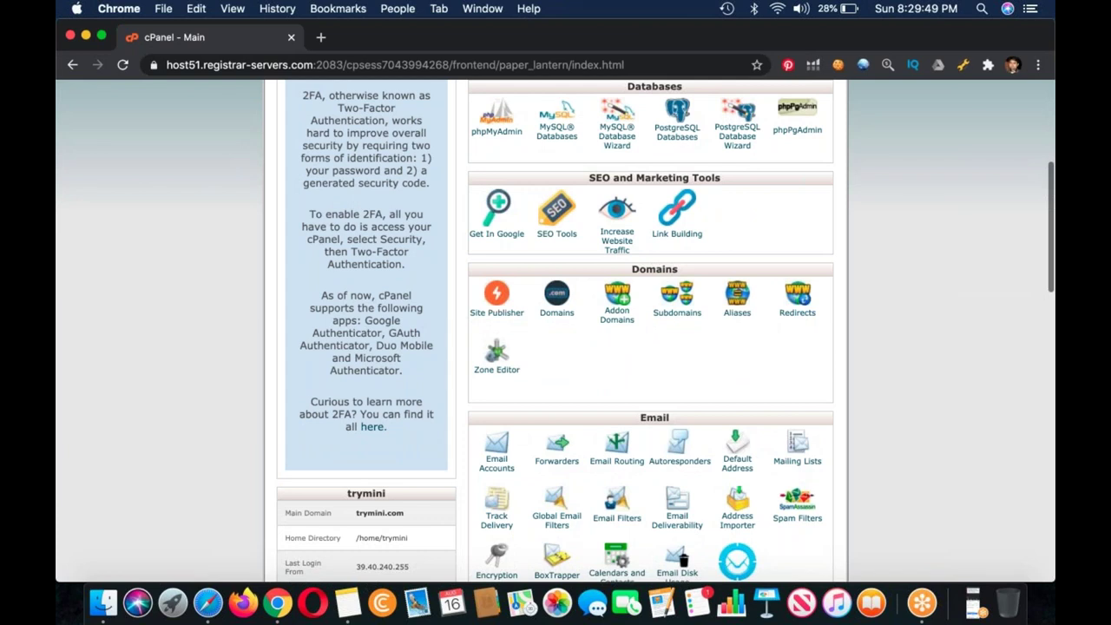
left_click(631, 315, "super")
- Open Subdomains and Redirects in new tabs, return to Addon Domains, and bring Notes forward
right_click(674, 304)
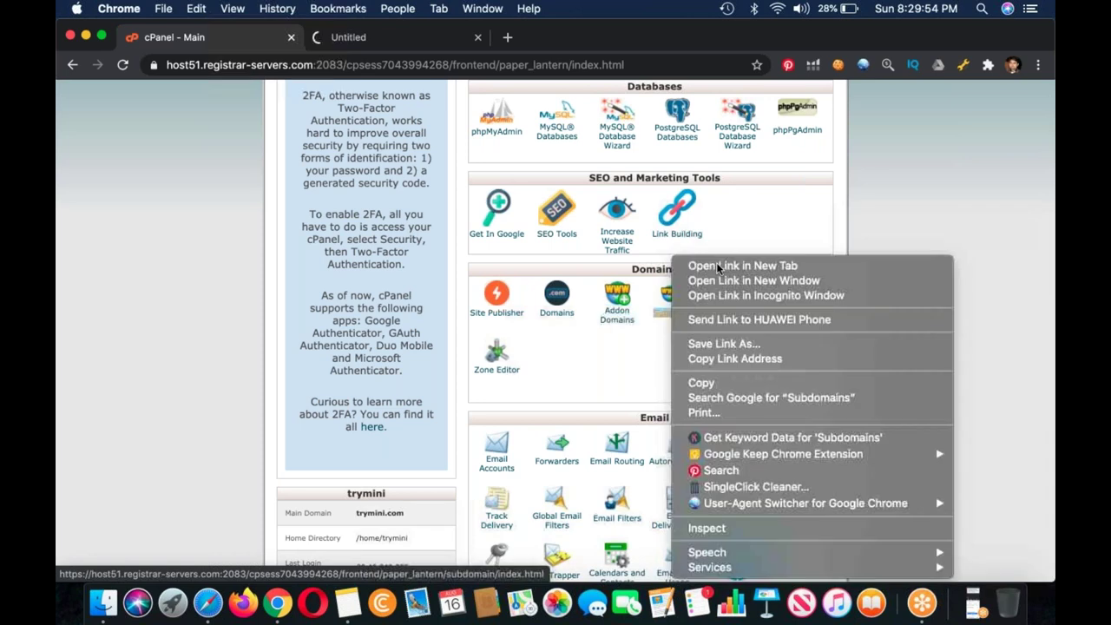
left_click(716, 264)
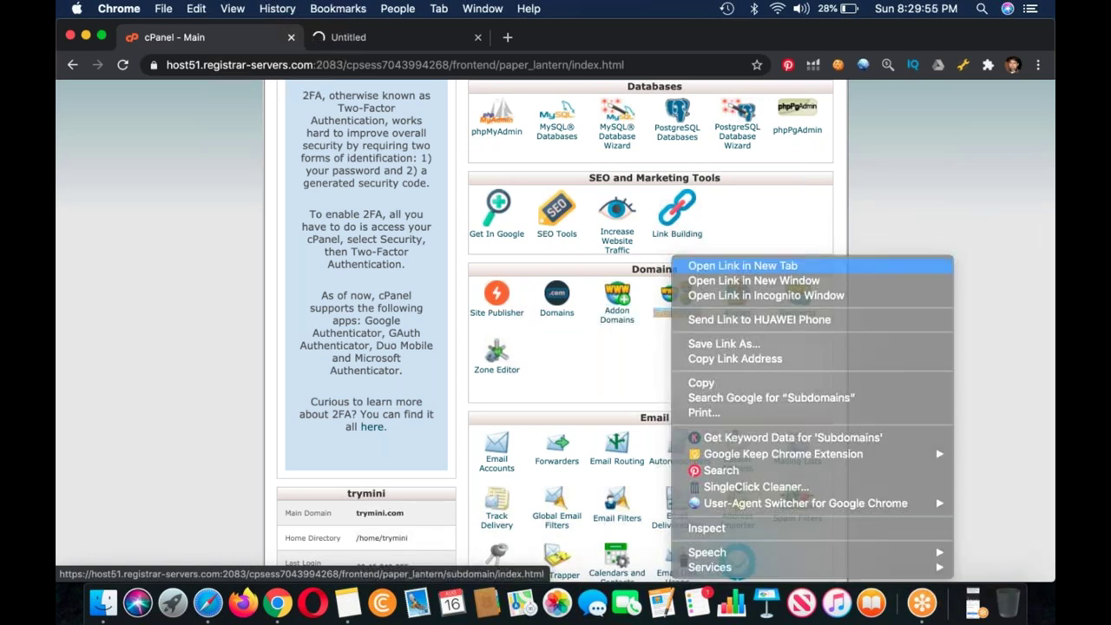
left_click(797, 302, "super")
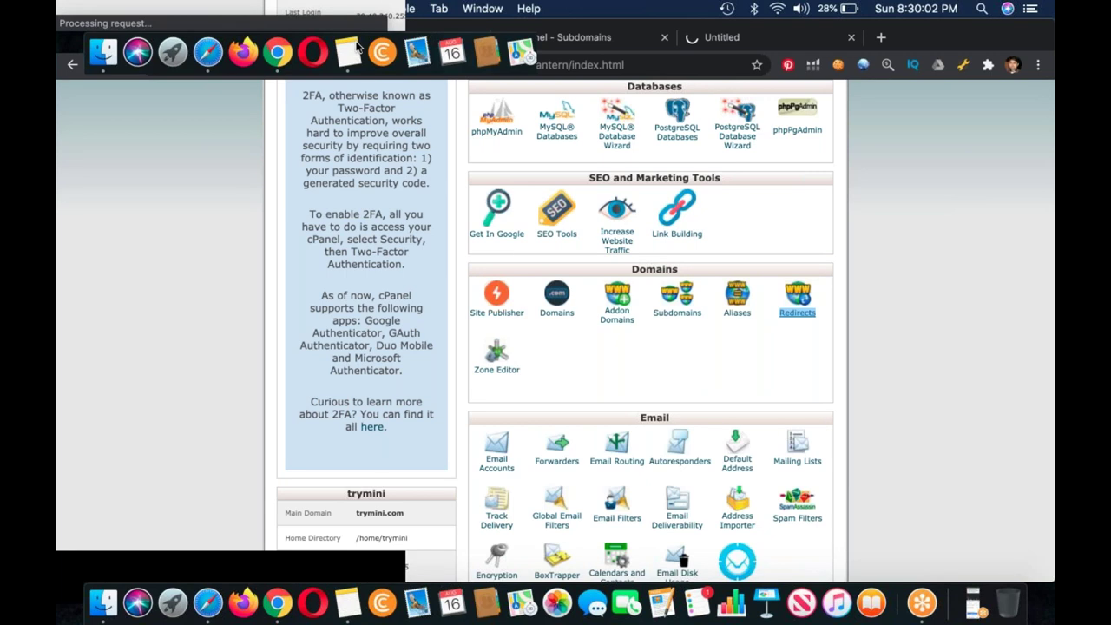
left_click(357, 39)
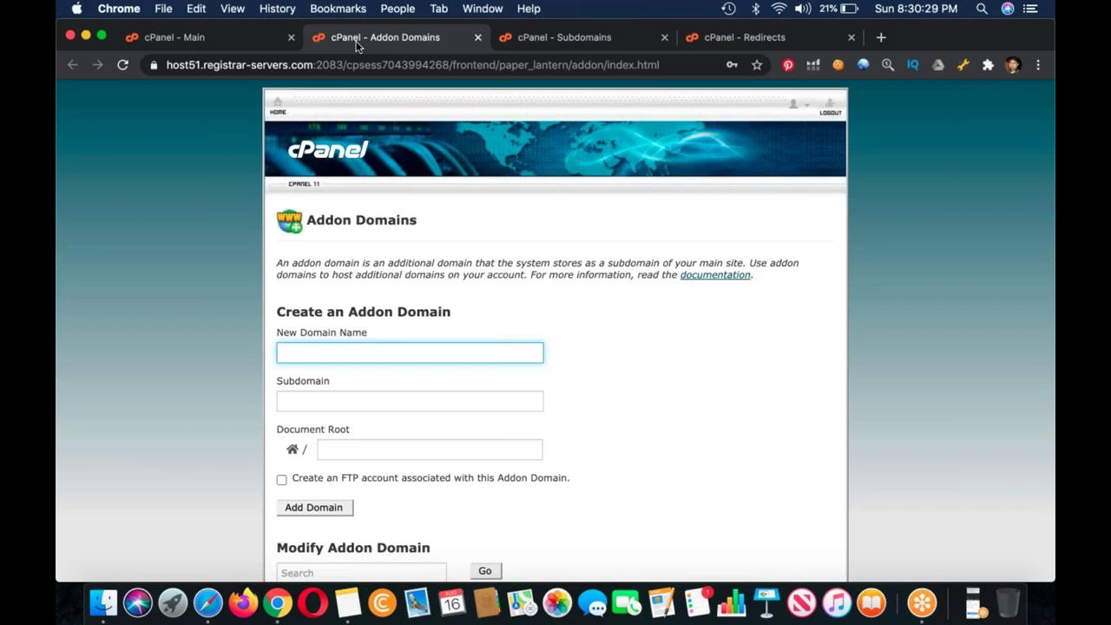
left_click(347, 603)
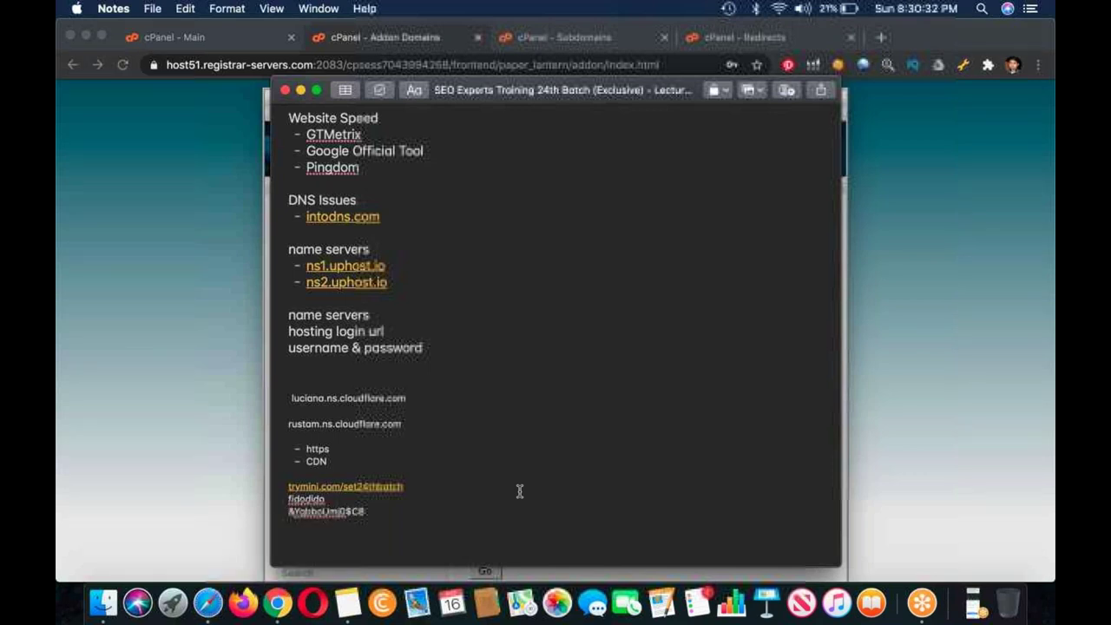
- Note nameservers ns1.uphost.io and ns2.uphostio on separate lines, then return to Chrome
type("ns1.uphost.io")
key("Return")
type("ns2.uphostio")
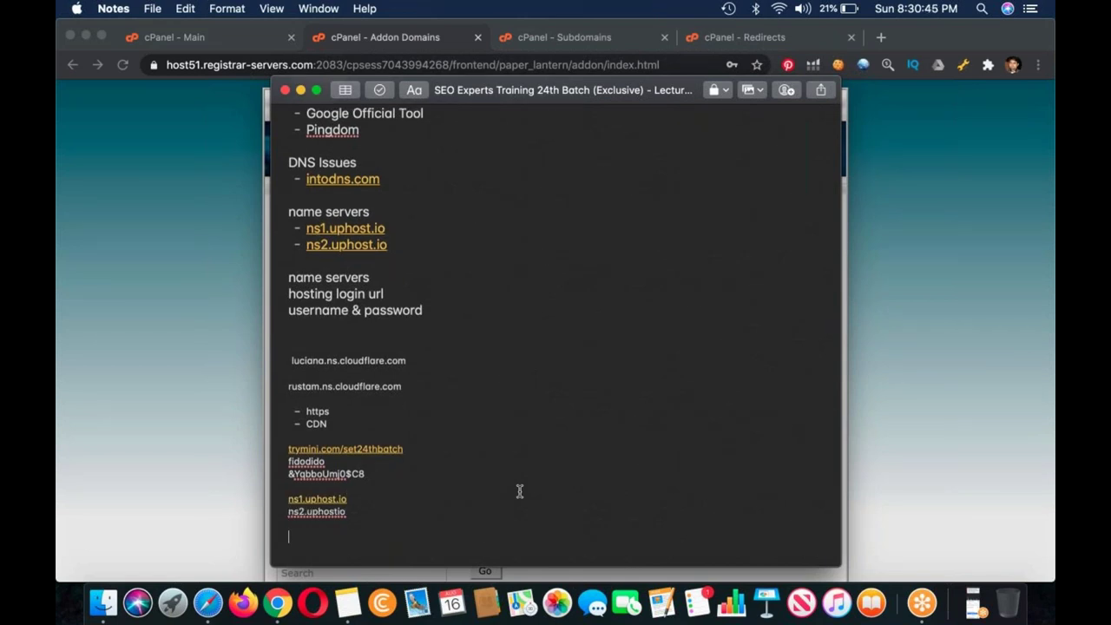
key("Return")
key("super+Tab")
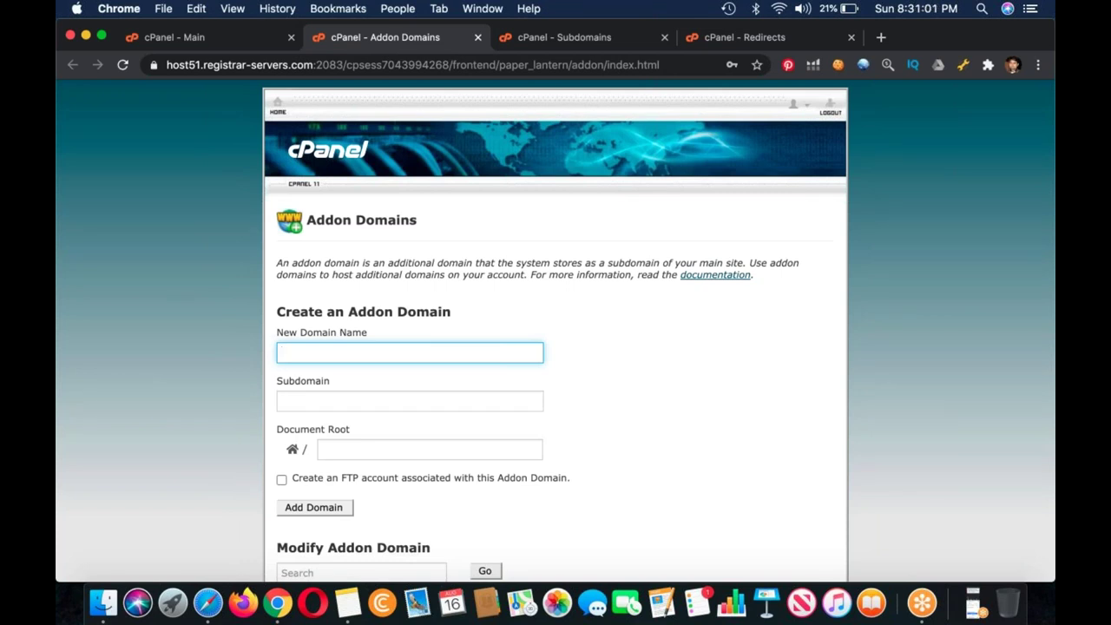
- Enter faizanpk.com as the addon domain so subdomain faizanpk and document root auto-fill
type("faizanpk")
type("om")
left_click(335, 387)
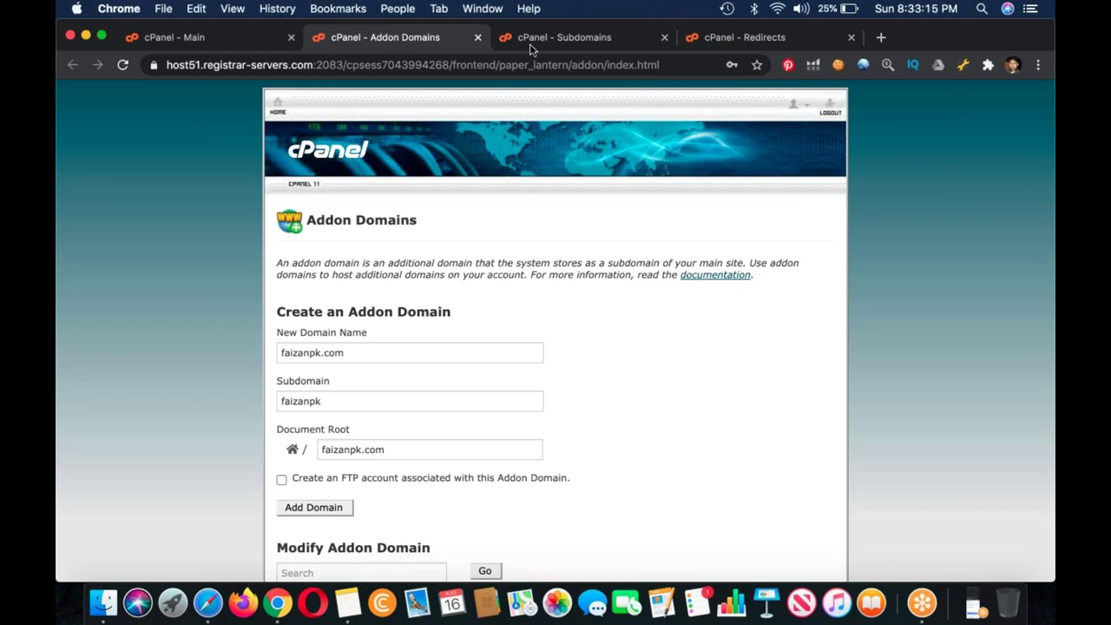
- Close Addon Domains and try creating the subdomain health on trymini.com
left_click(478, 37)
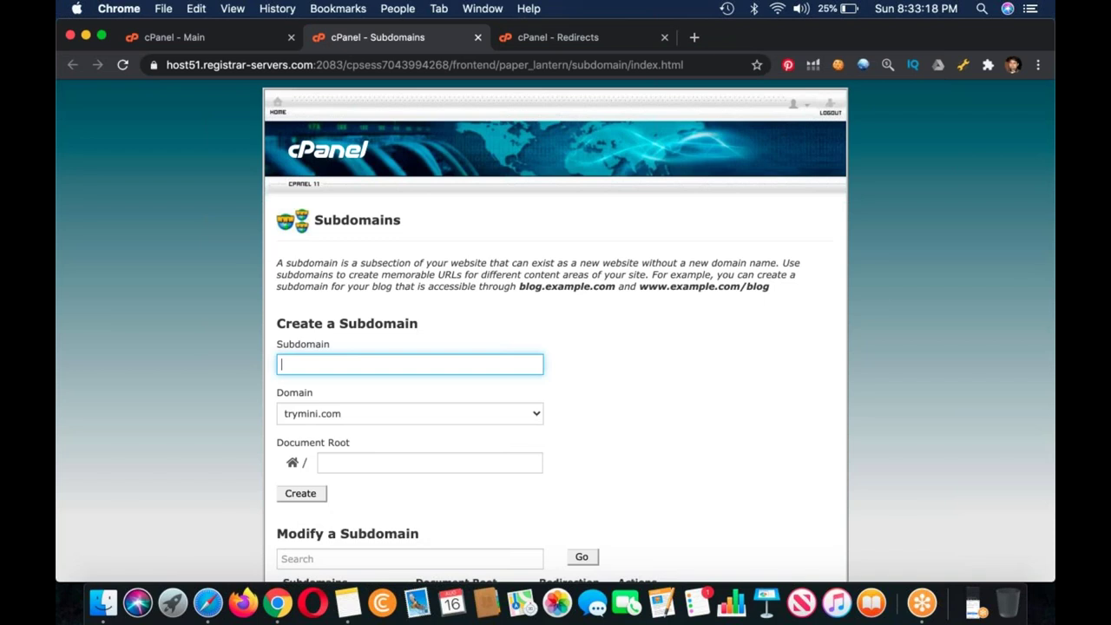
scroll(555, 330, "down", 5)
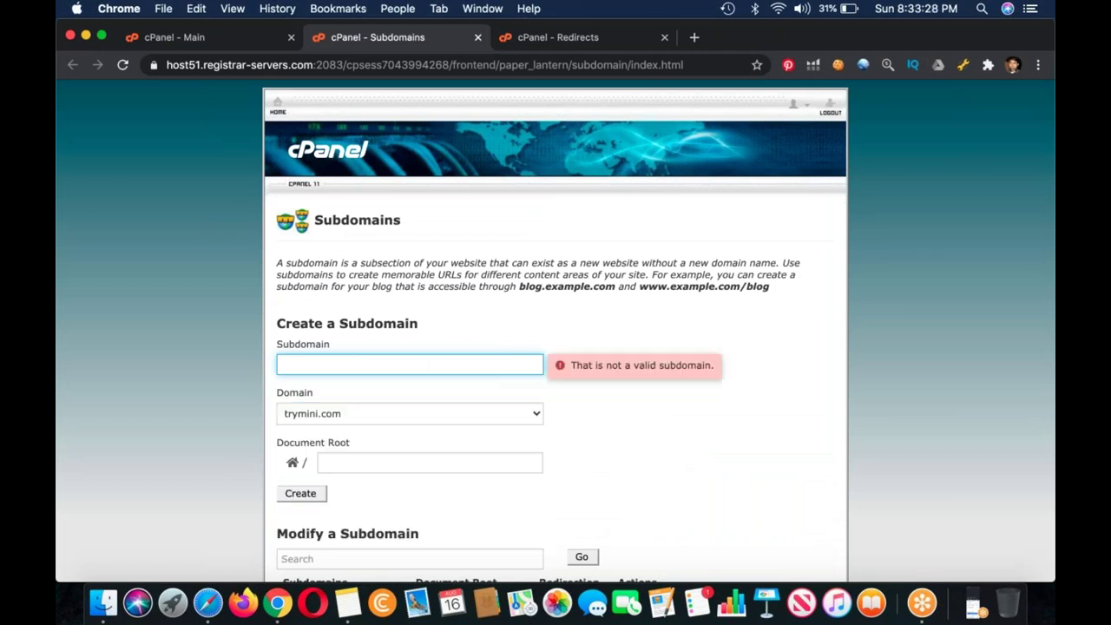
type("health")
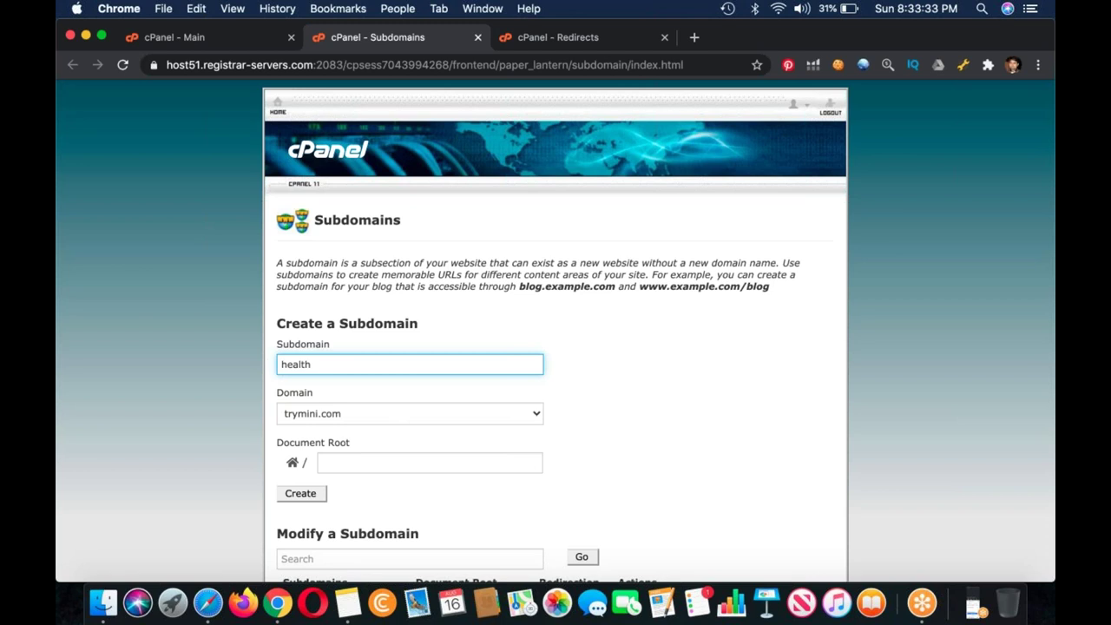
key("Return")
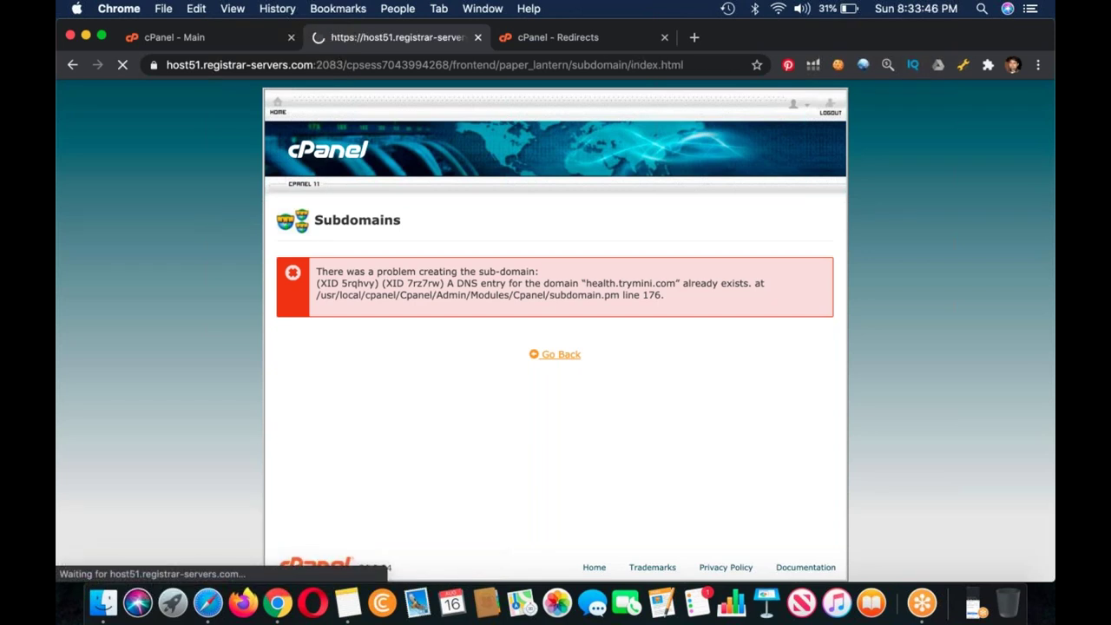
left_click(690, 42)
type("h")
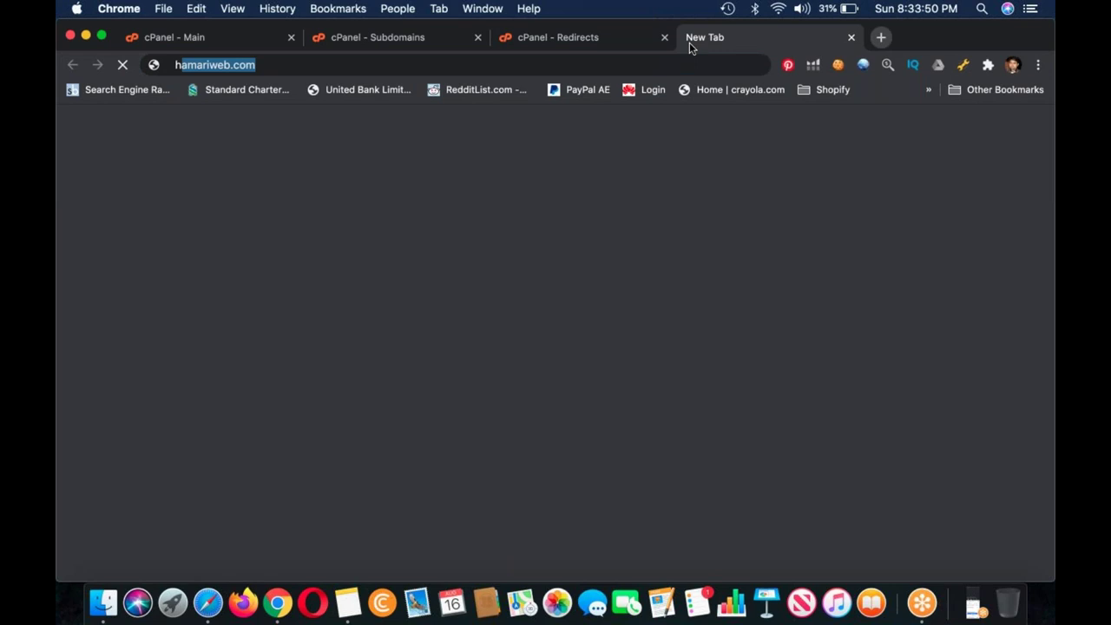
type("ealth")
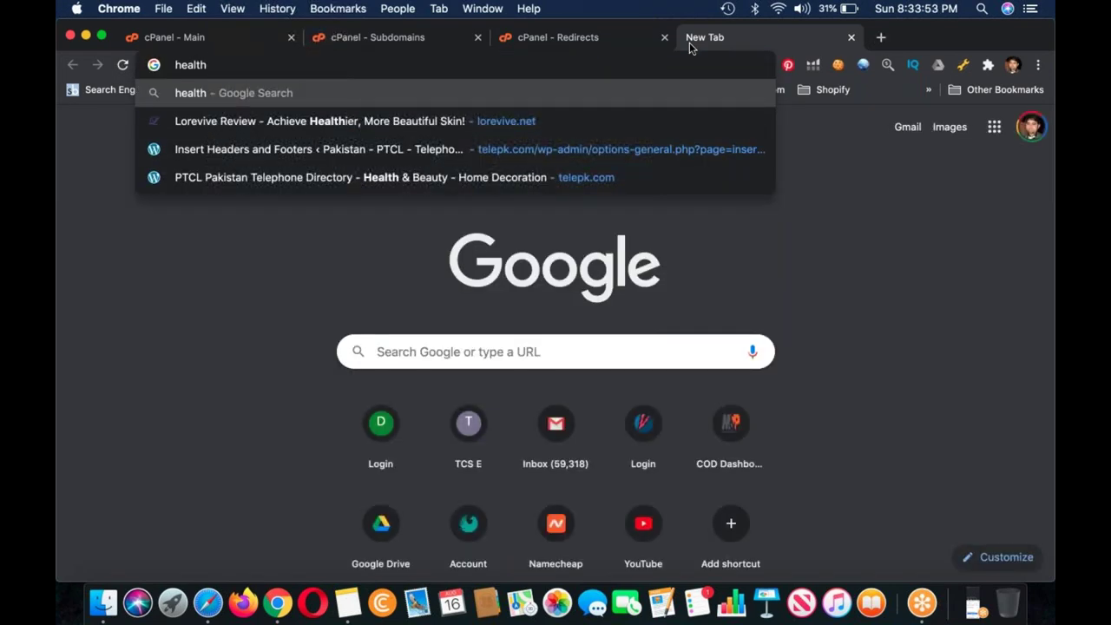
type(".t")
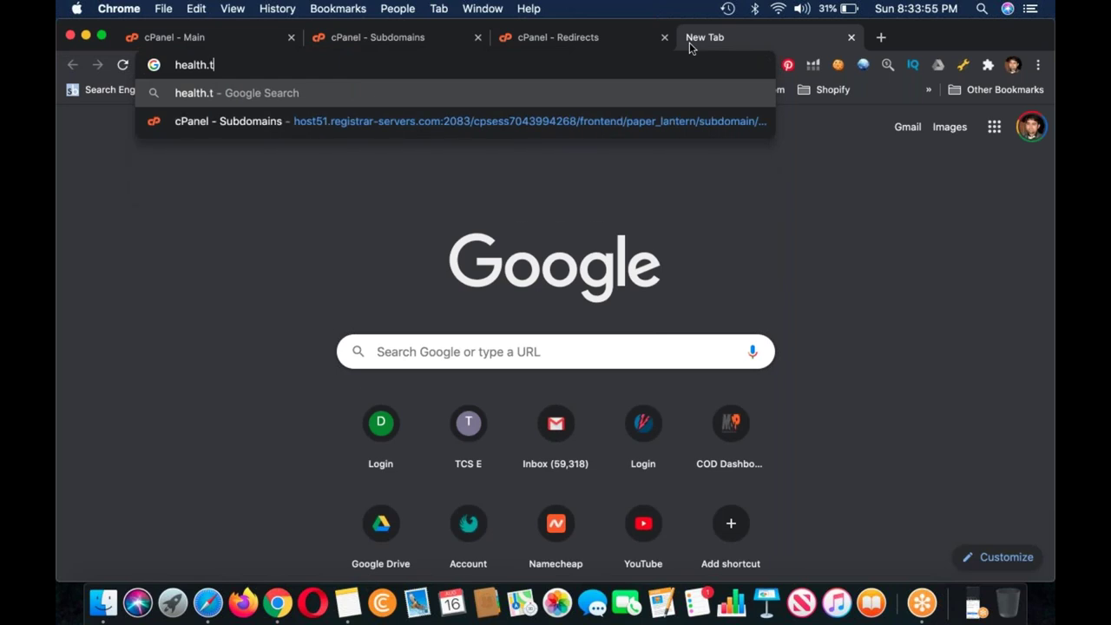
type("r")
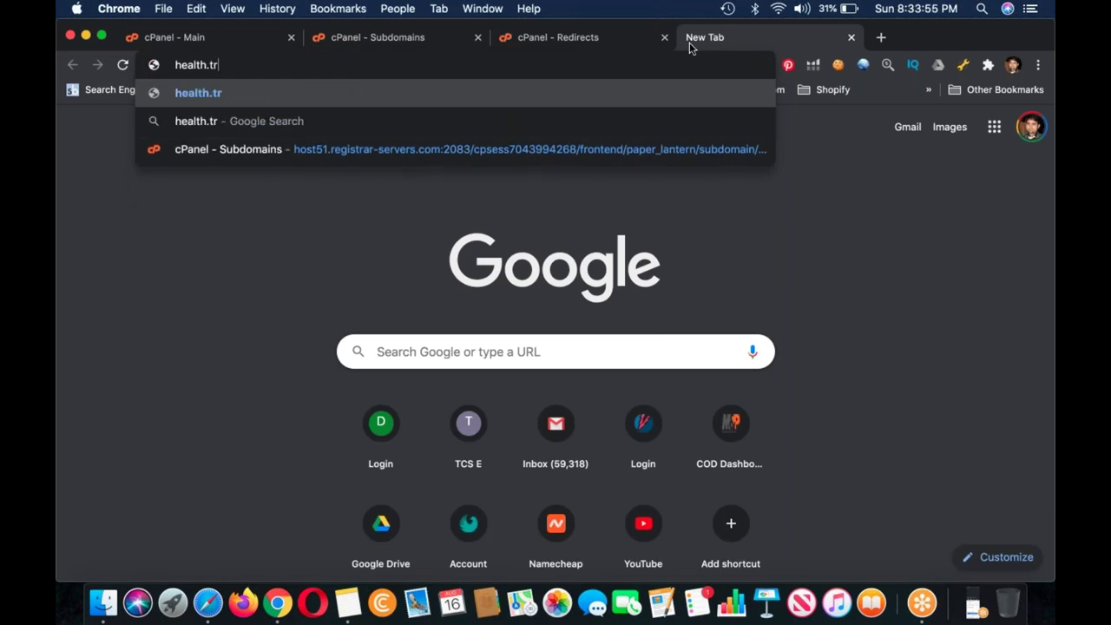
type("y")
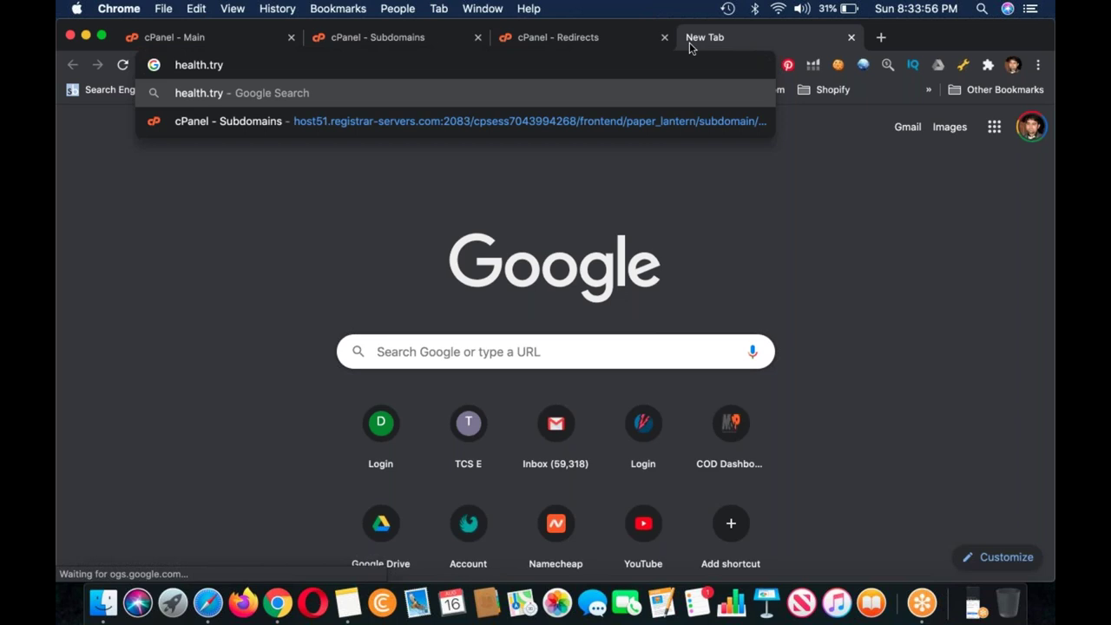
type("mini.co")
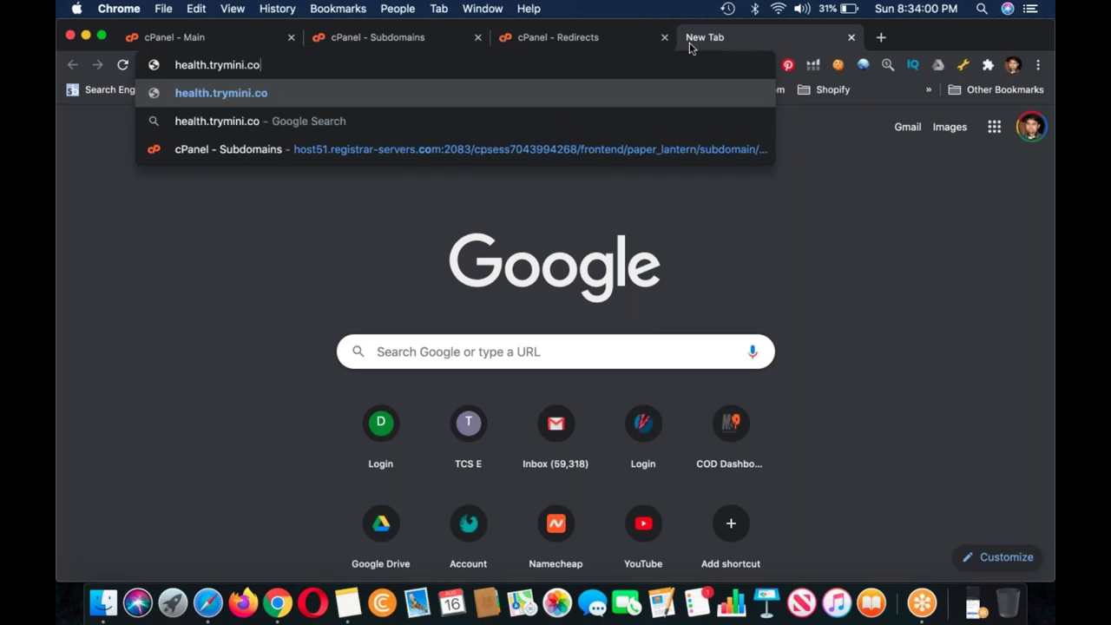
type("m")
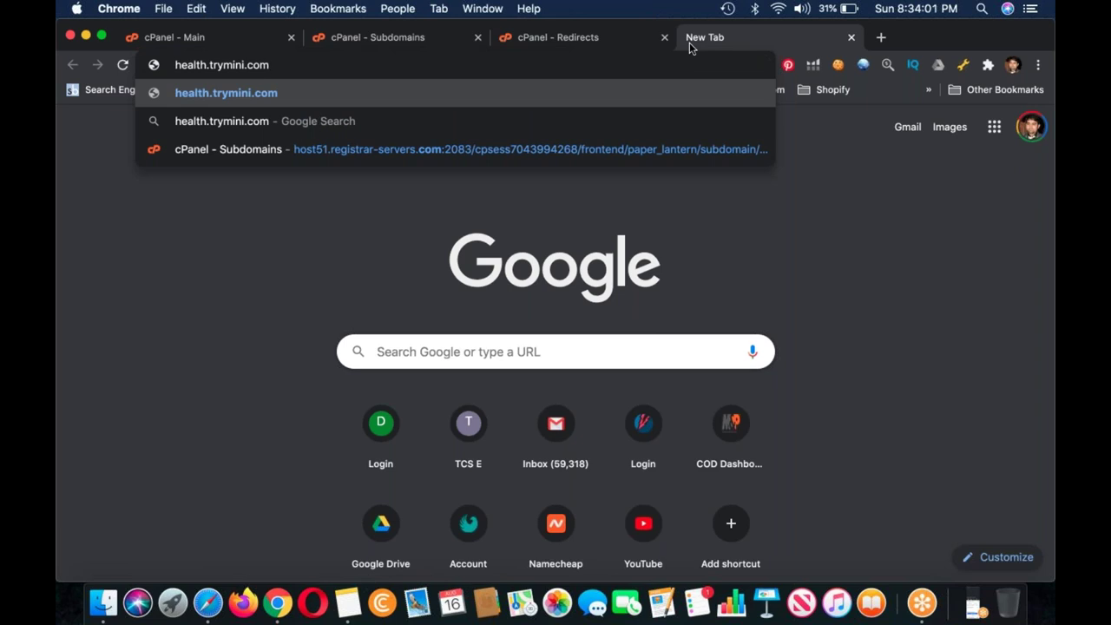
key("Return")
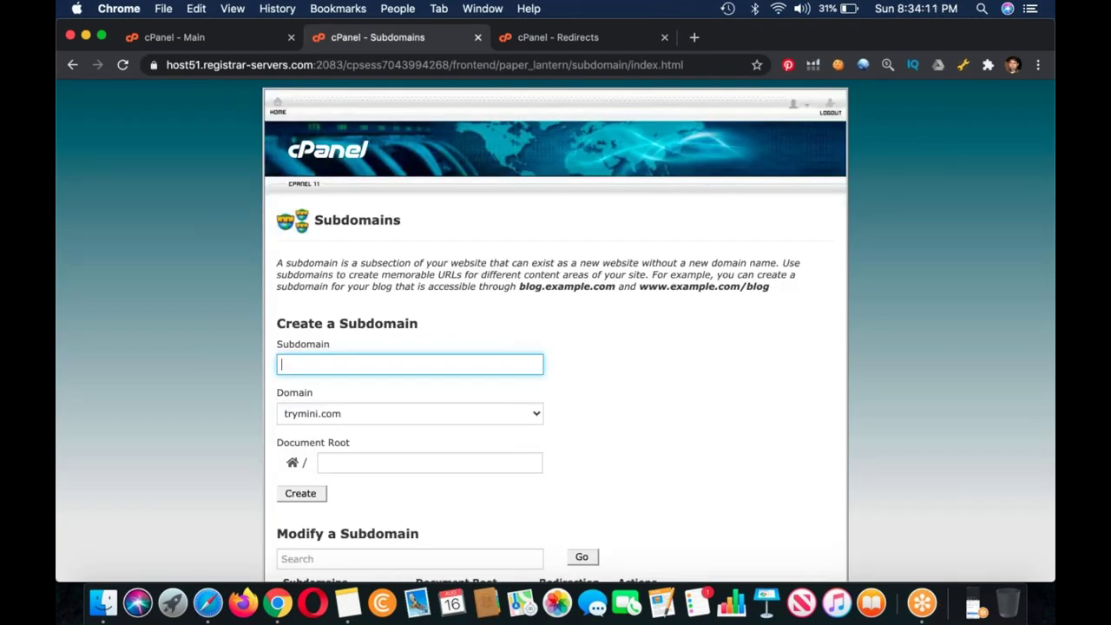
- Close the cPanel Subdomains tab, leaving the Redirects page in view
left_click(482, 39)
left_click(477, 38)
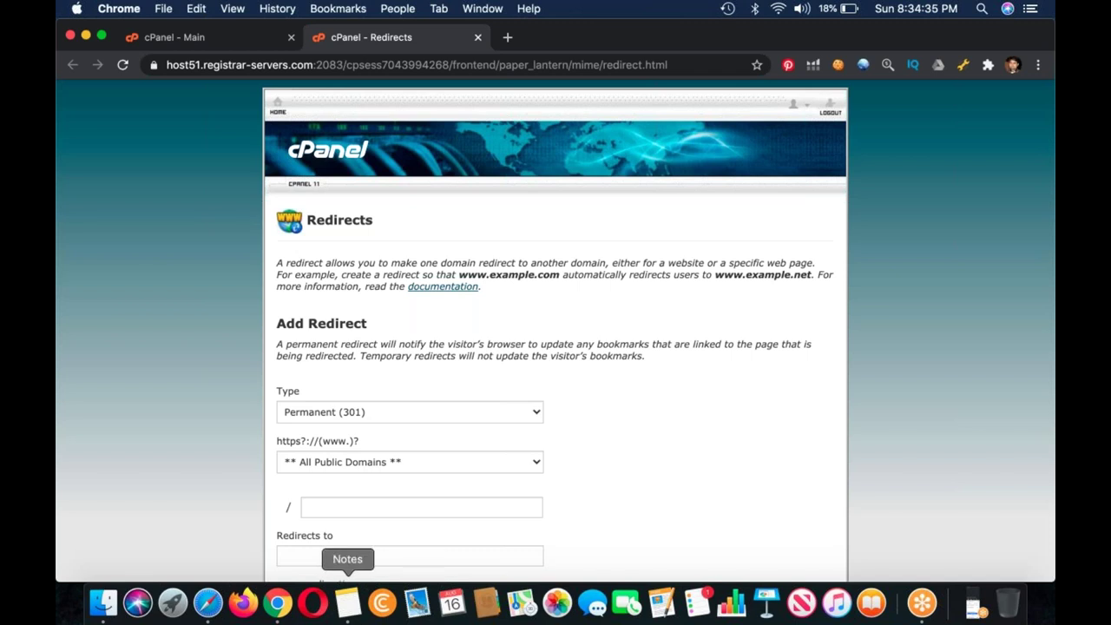
- Add two example website domains on separate lines at the end of the note
left_click(347, 602)
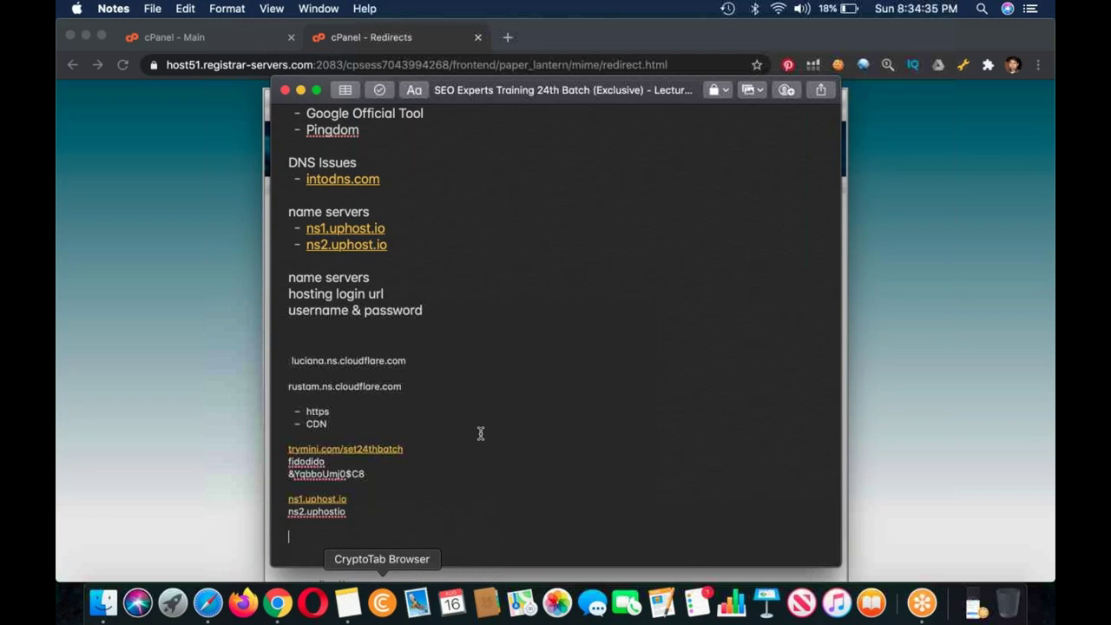
type("io")
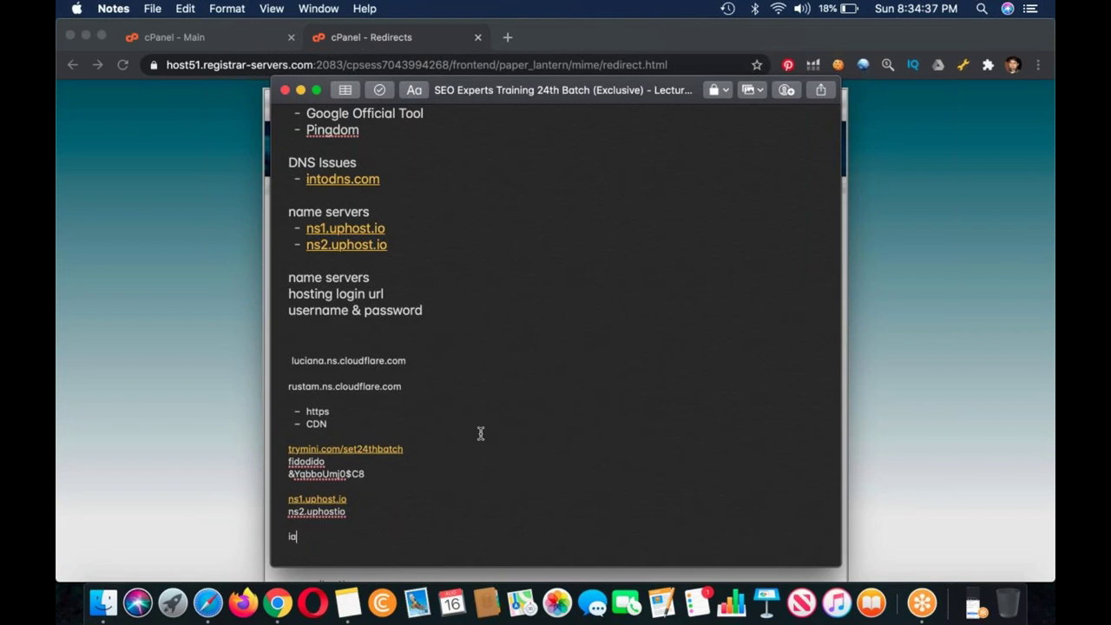
type("mfaiz")
type("an.com")
key("Return")
type("faiz")
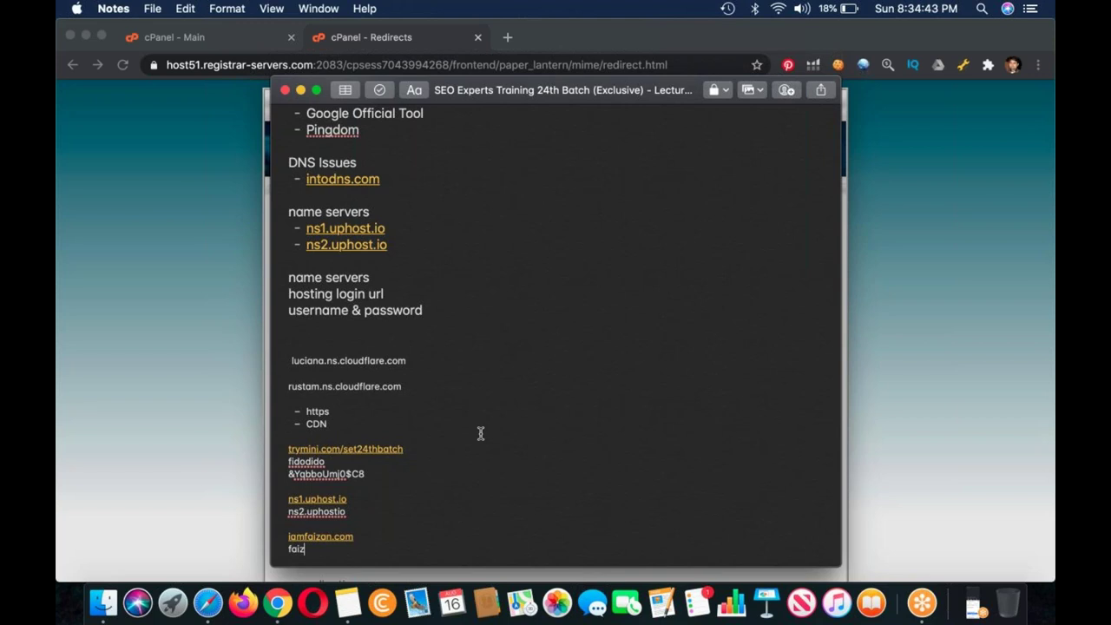
type("an.com")
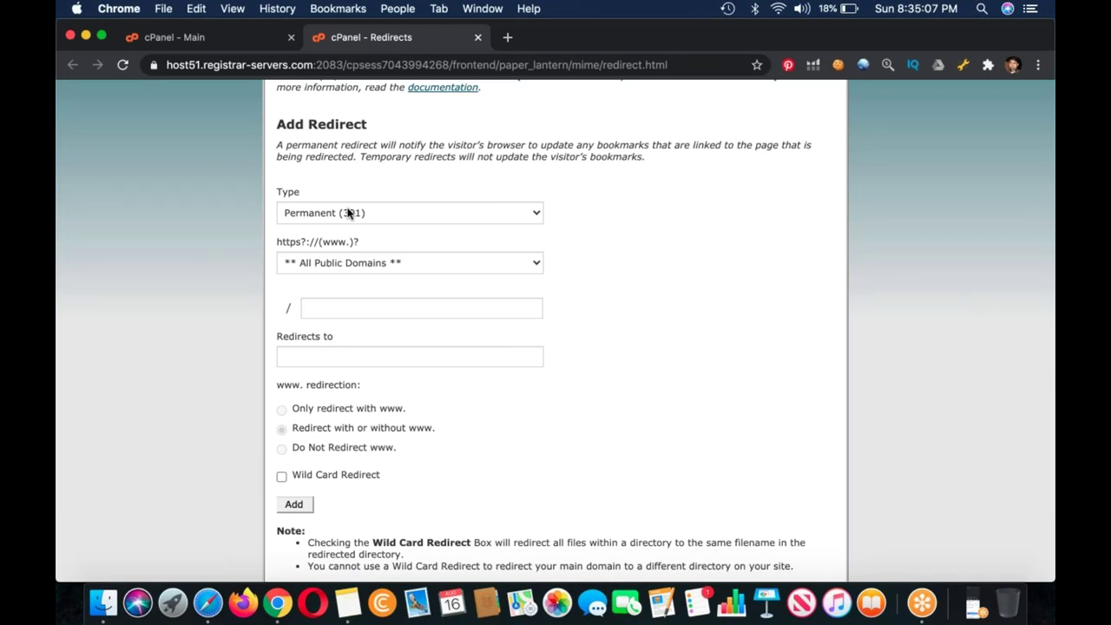
- Keep the redirect type Permanent (301) and choose trymini.com as the redirected domain
left_click(348, 214)
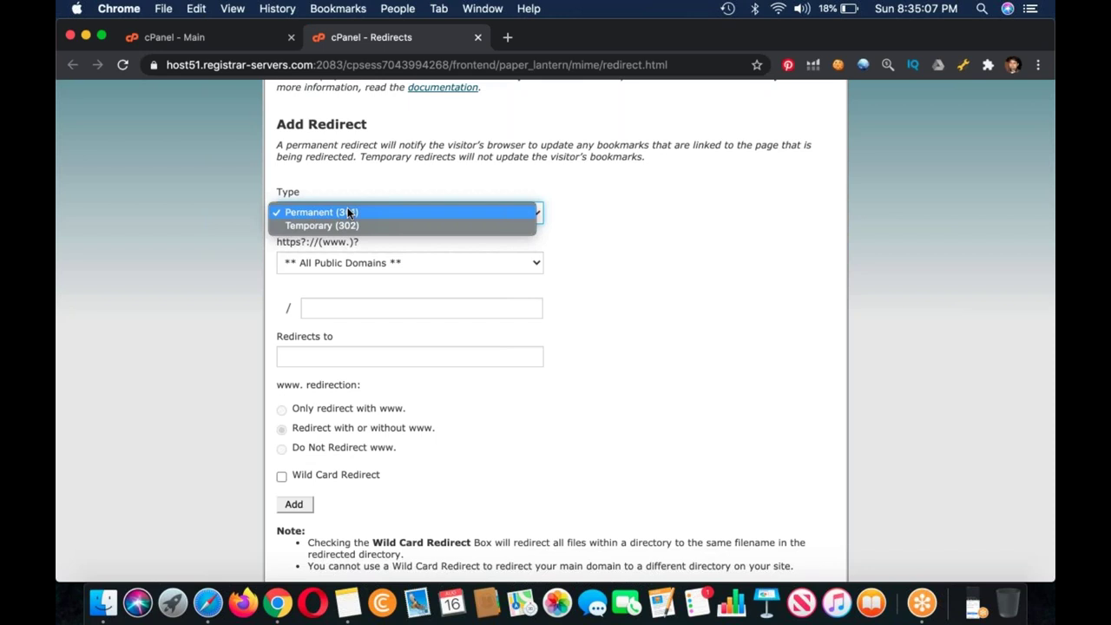
left_click(348, 214)
left_click(351, 263)
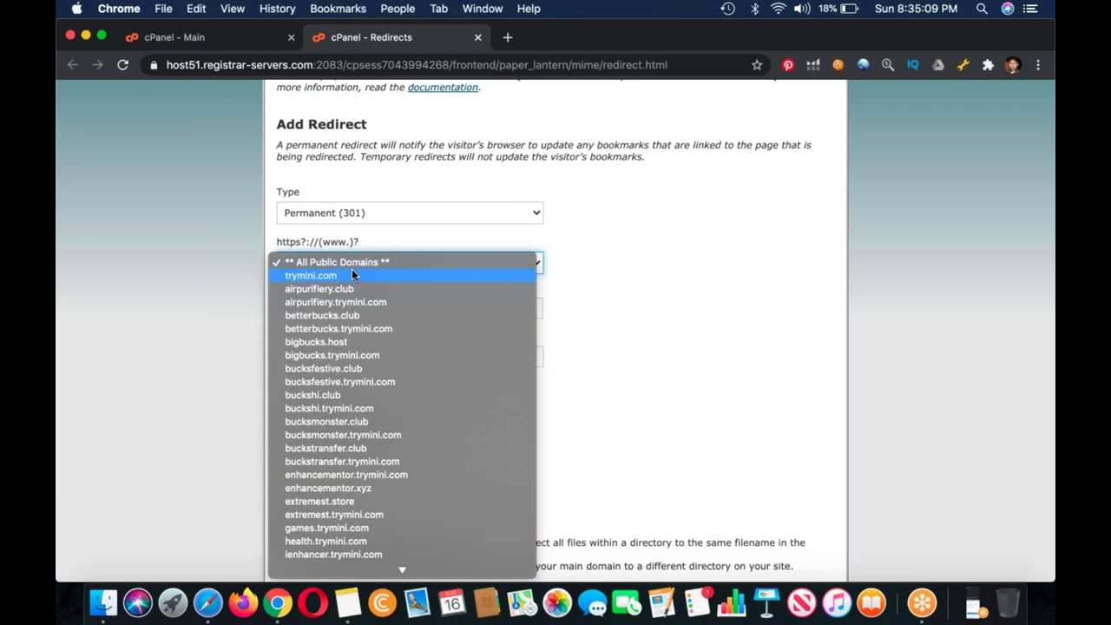
left_click(352, 275)
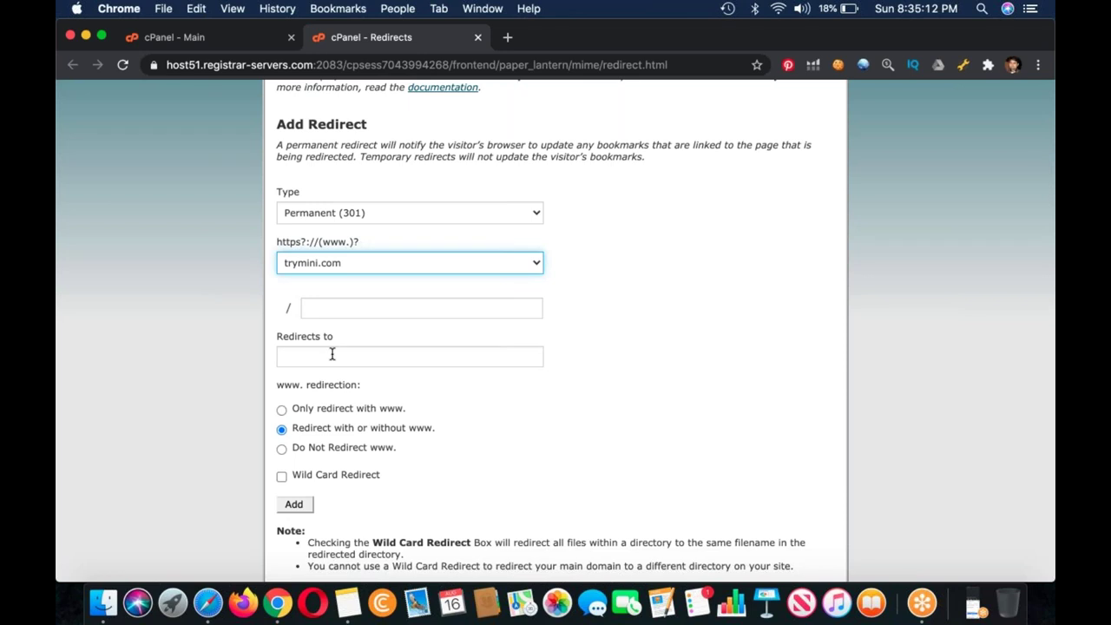
left_click(332, 354)
type("https://yahoo.com/")
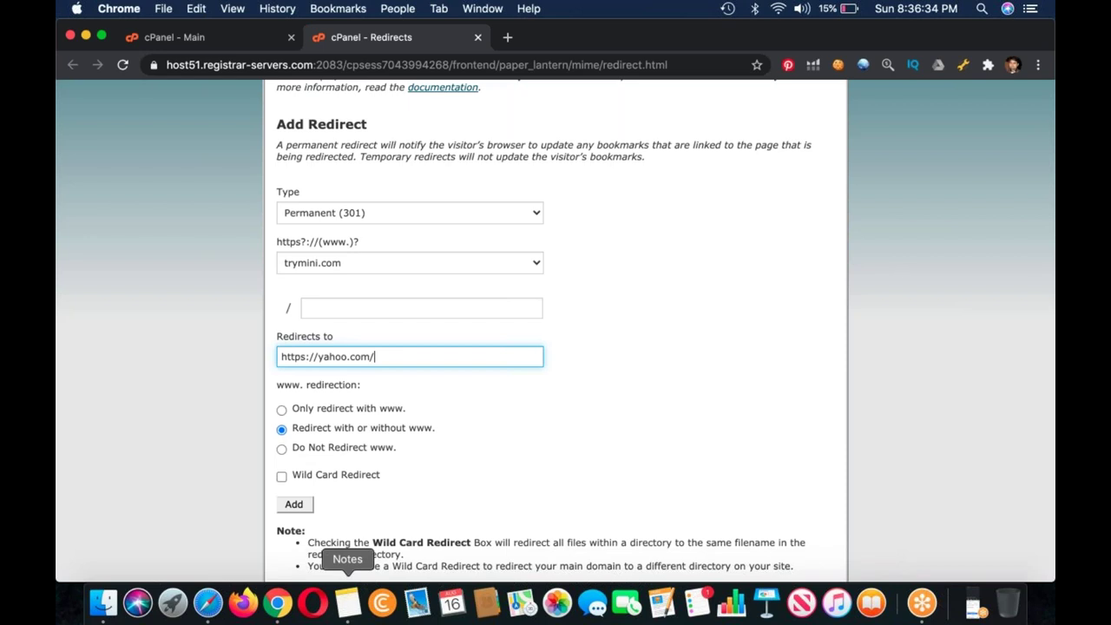
left_click(347, 602)
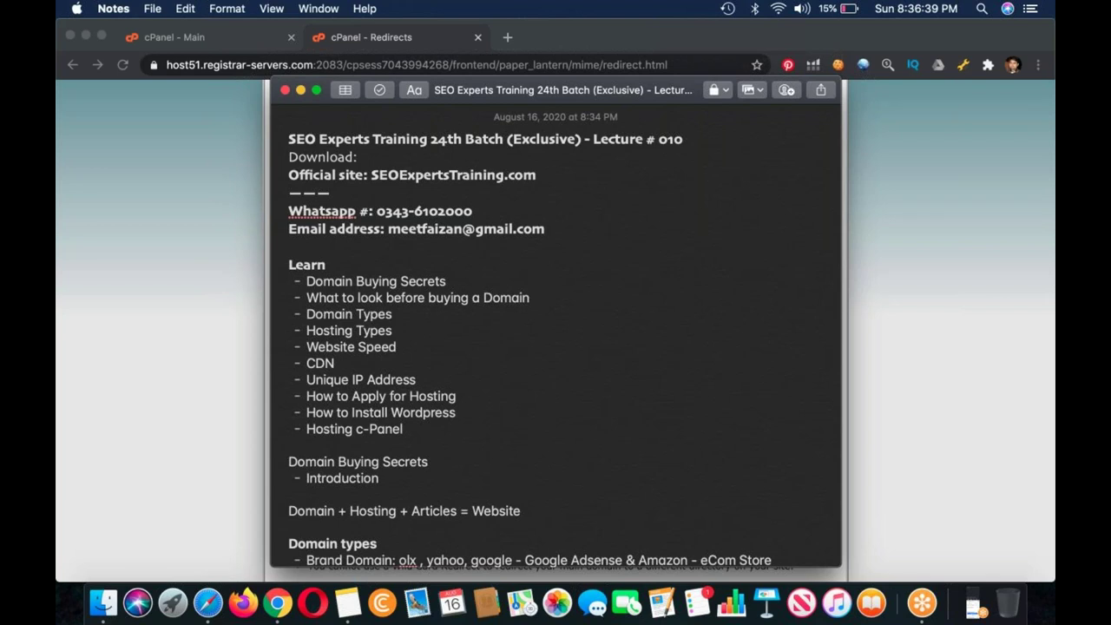
- Return to the cPanel - Main tab and bring Chrome in front of Notes
left_click(251, 34)
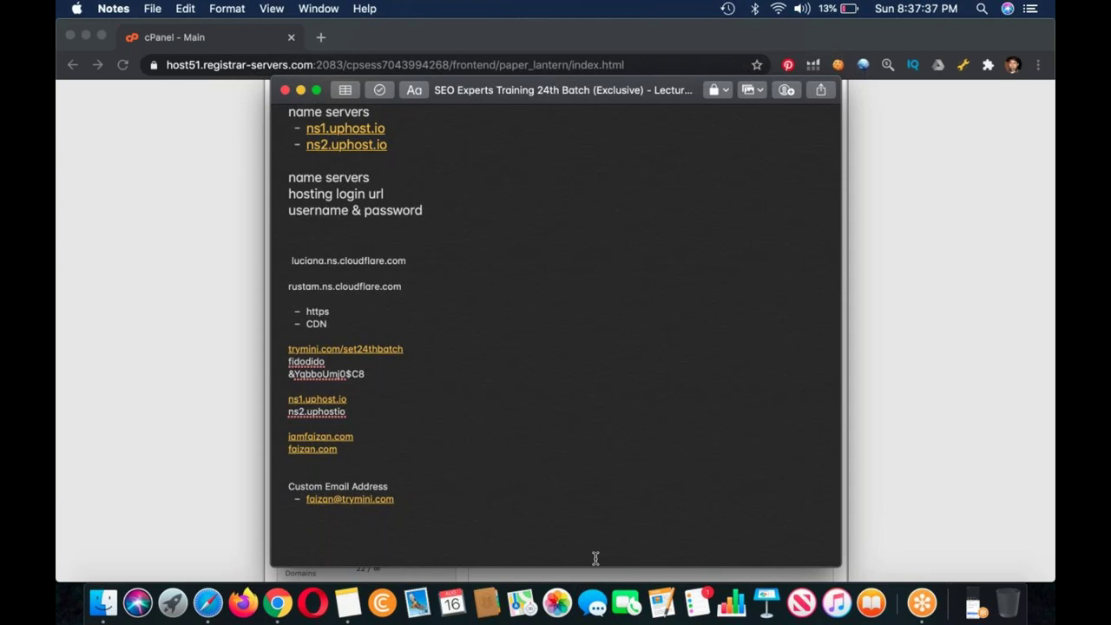
left_click(219, 409)
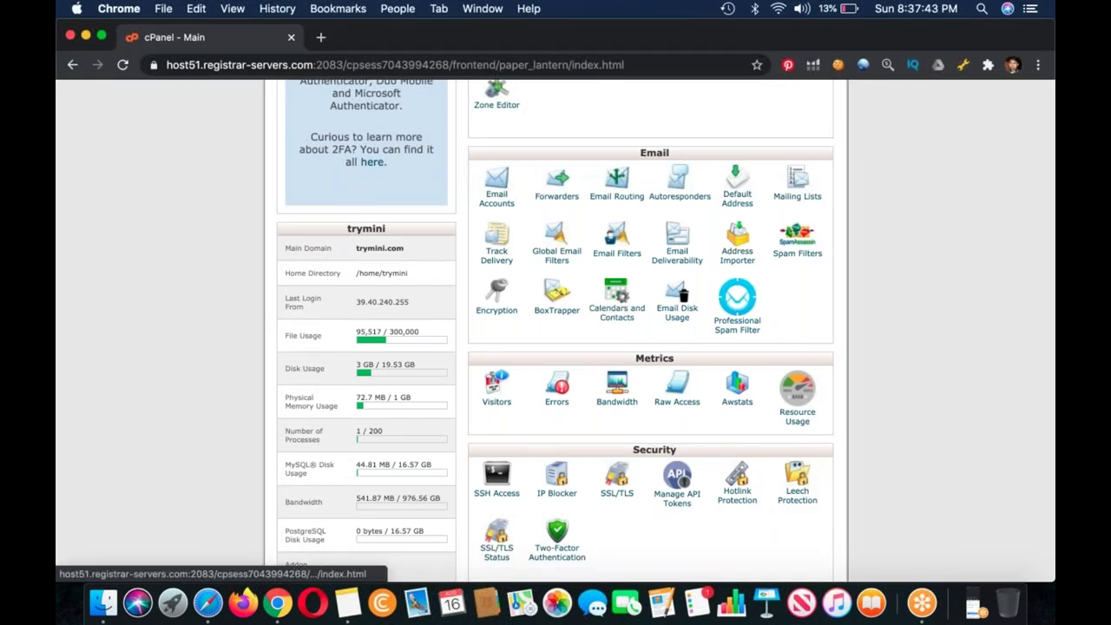
- Open Forwarders in a new tab and Email Accounts in the current one
right_click(568, 198)
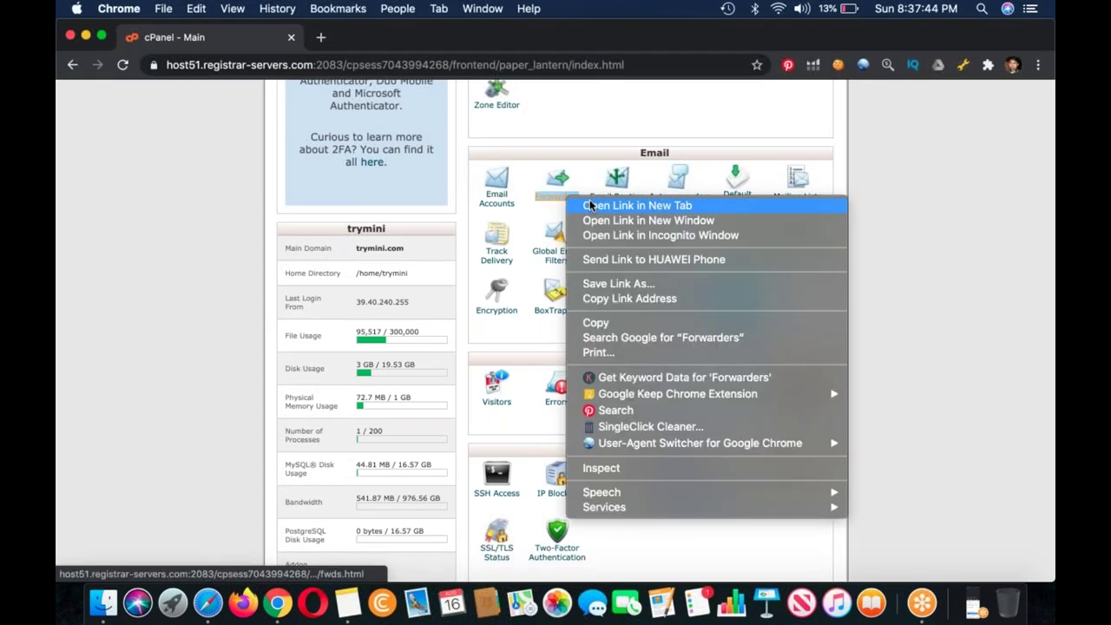
left_click(590, 205)
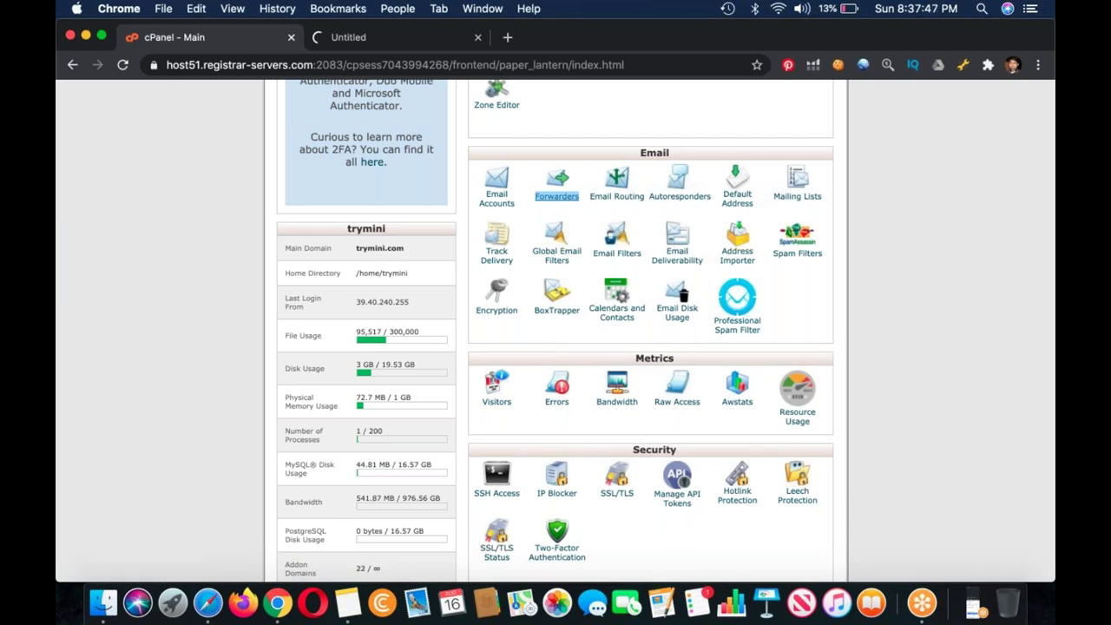
left_click(492, 201)
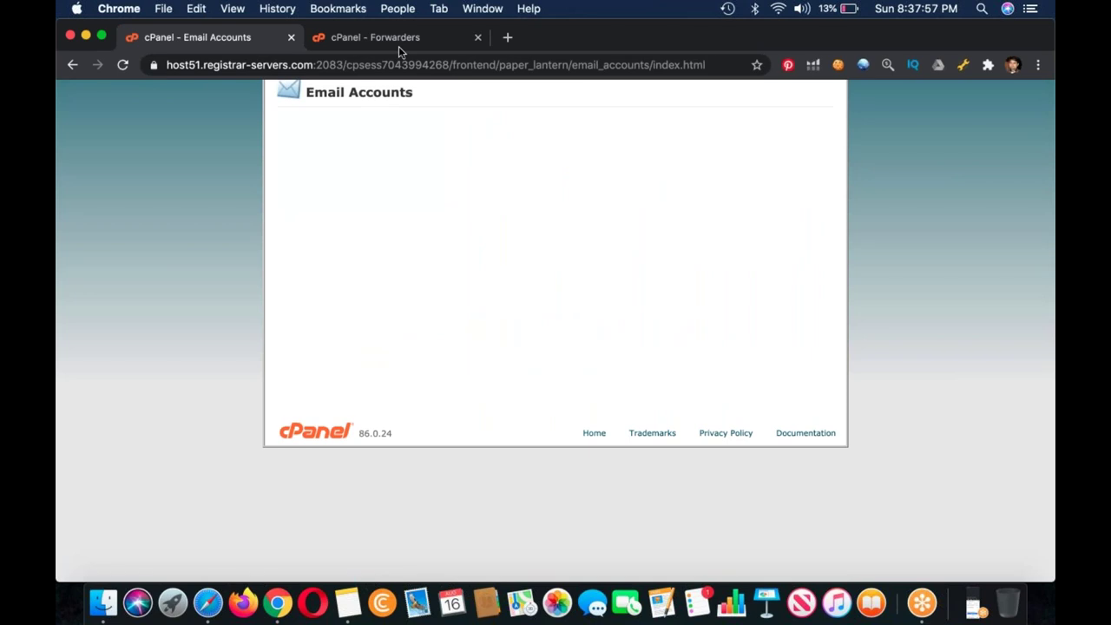
left_click(398, 46)
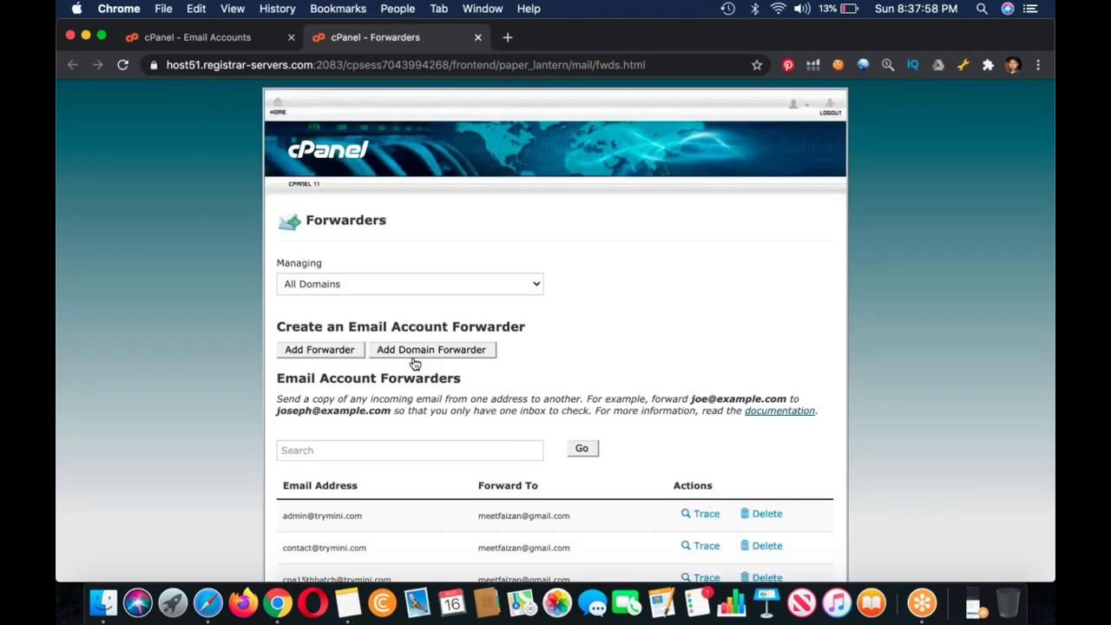
- Add a forwarder from a trymini.com address to the suggested external Gmail address
left_click(384, 356)
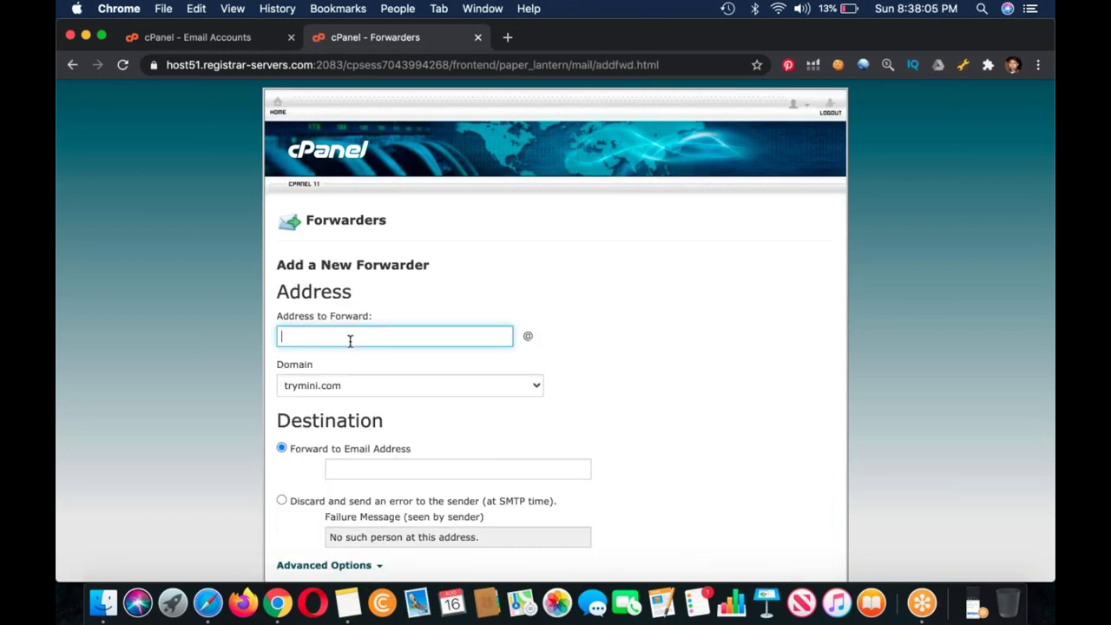
left_click(458, 469)
type("mee")
key("Down")
left_click(368, 510)
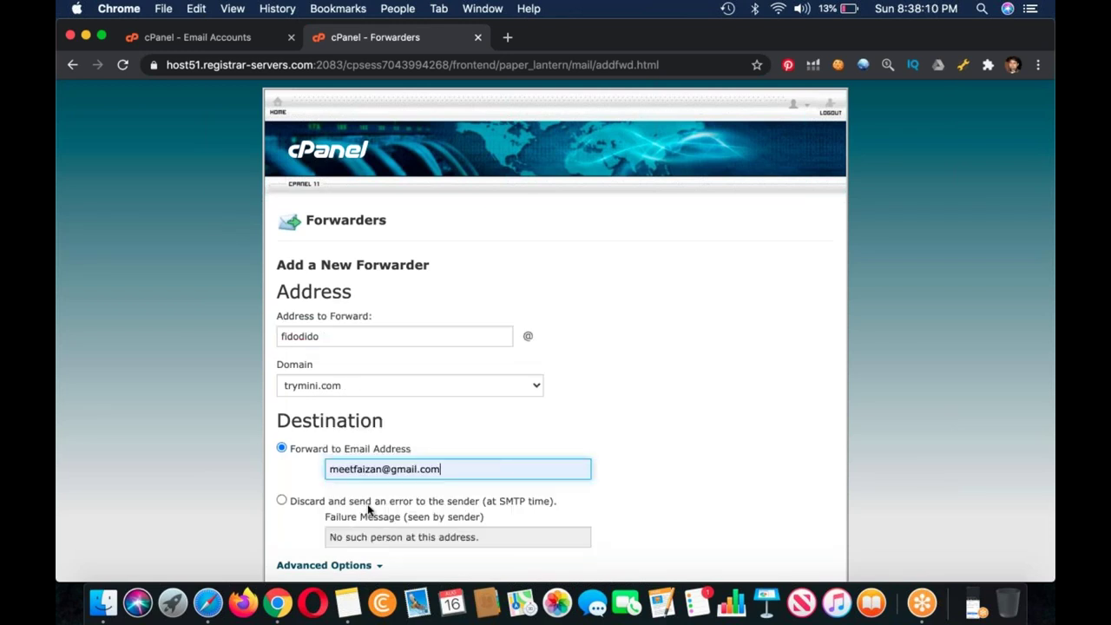
scroll(367, 503, "down", 3)
left_click(322, 429)
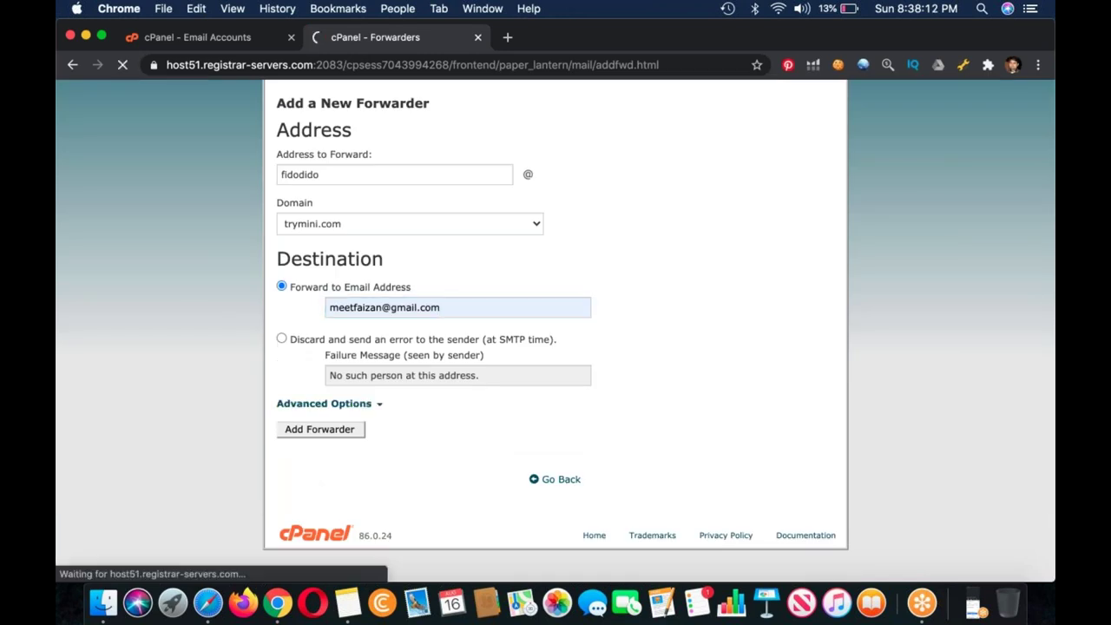
- Highlight the forwarded and destination addresses in the confirmation message
left_click_drag(396, 270, 498, 272)
left_click(497, 271)
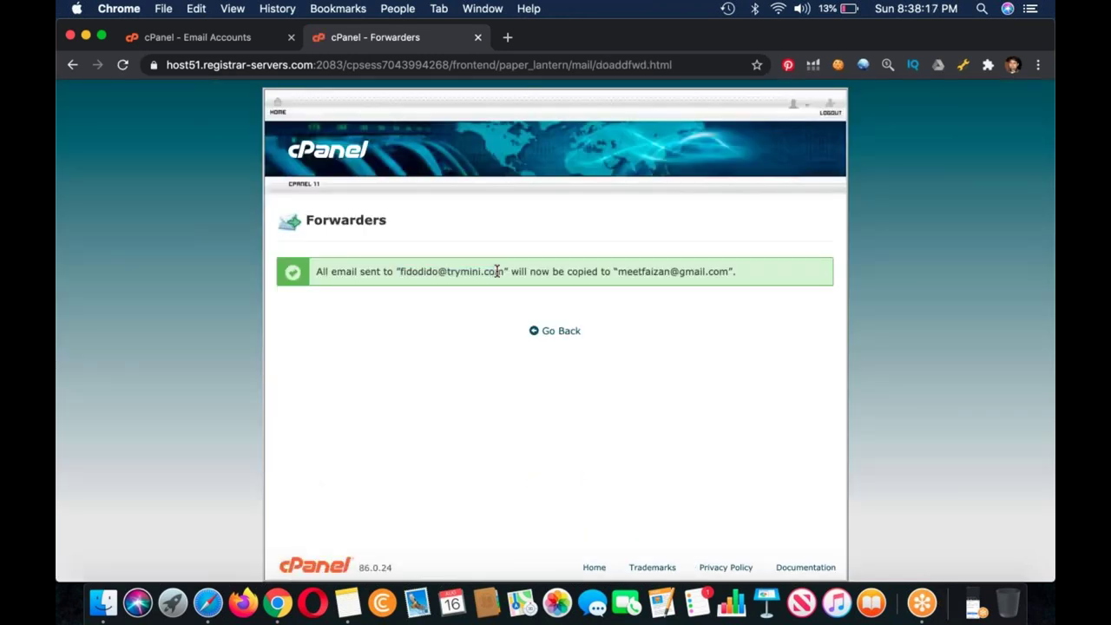
left_click_drag(615, 271, 737, 272)
left_click(736, 271)
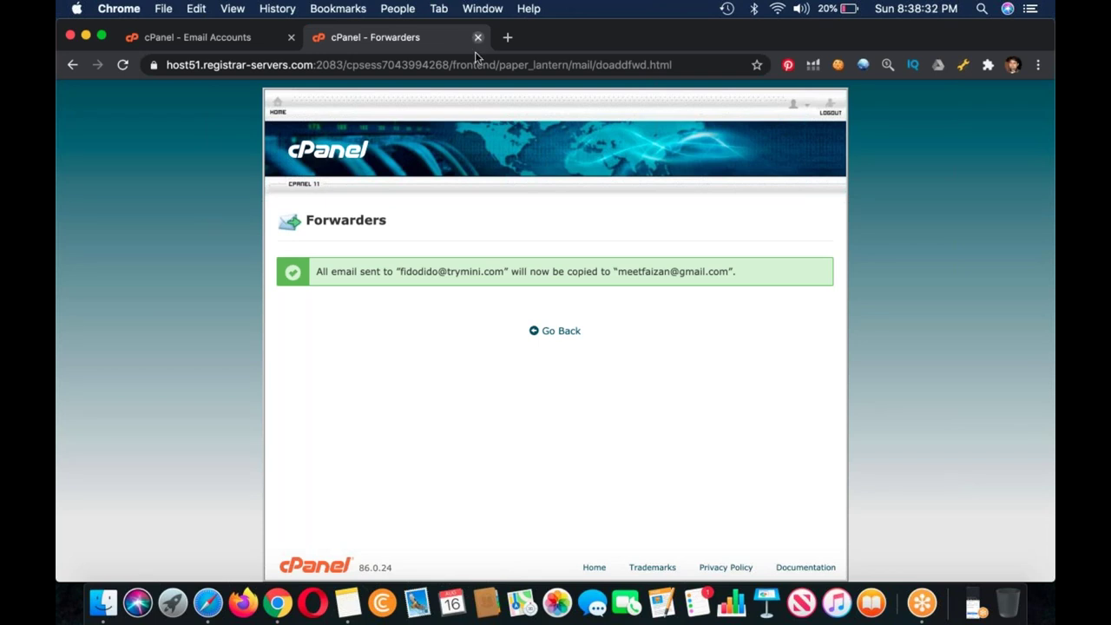
- Close the Forwarders tab and enter a username for the new trymini.com email account
key("super+w")
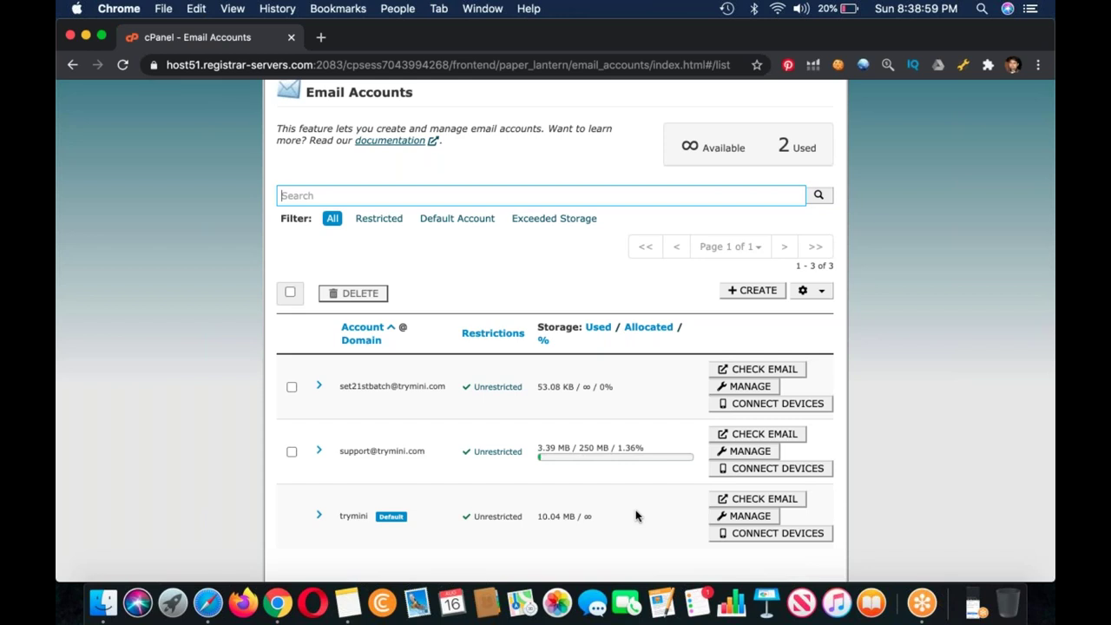
scroll(636, 516, "up", 3)
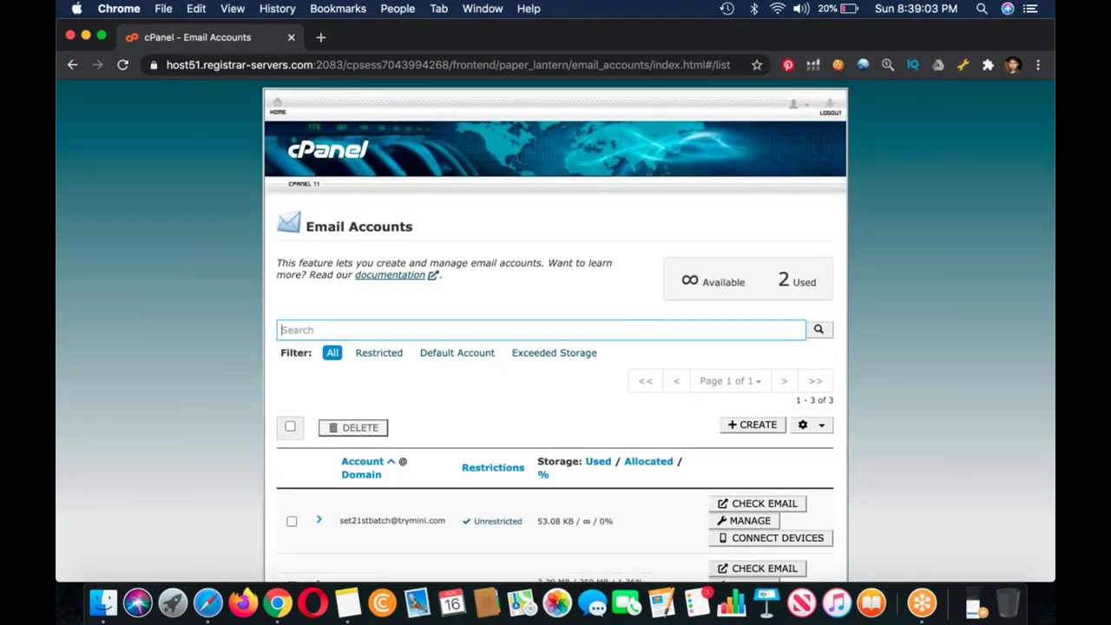
scroll(556, 347, "down", 1)
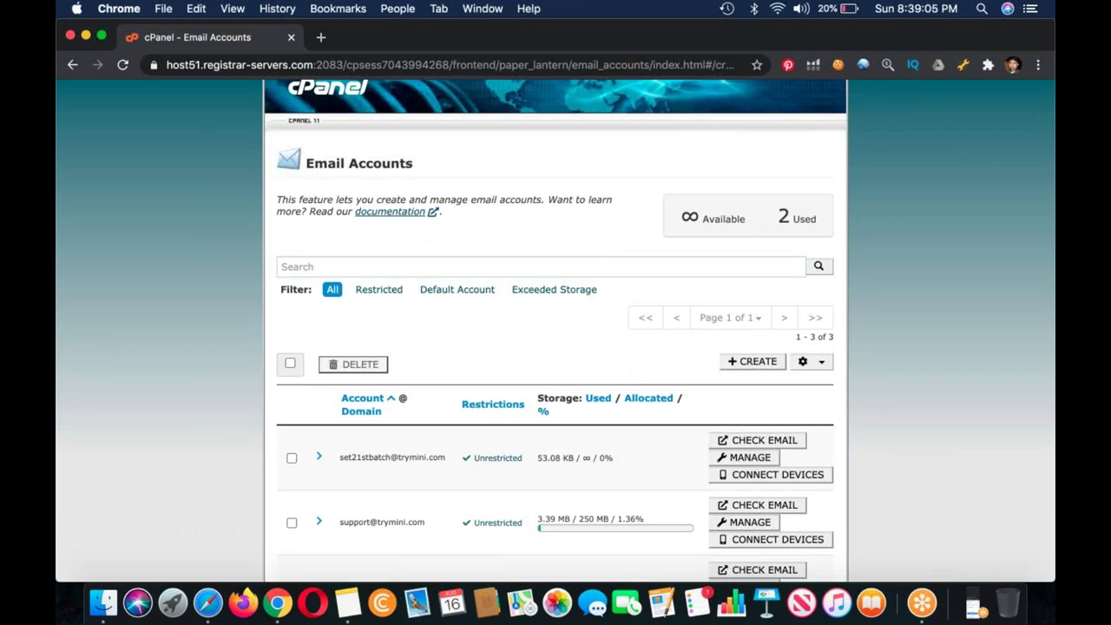
left_click(378, 401)
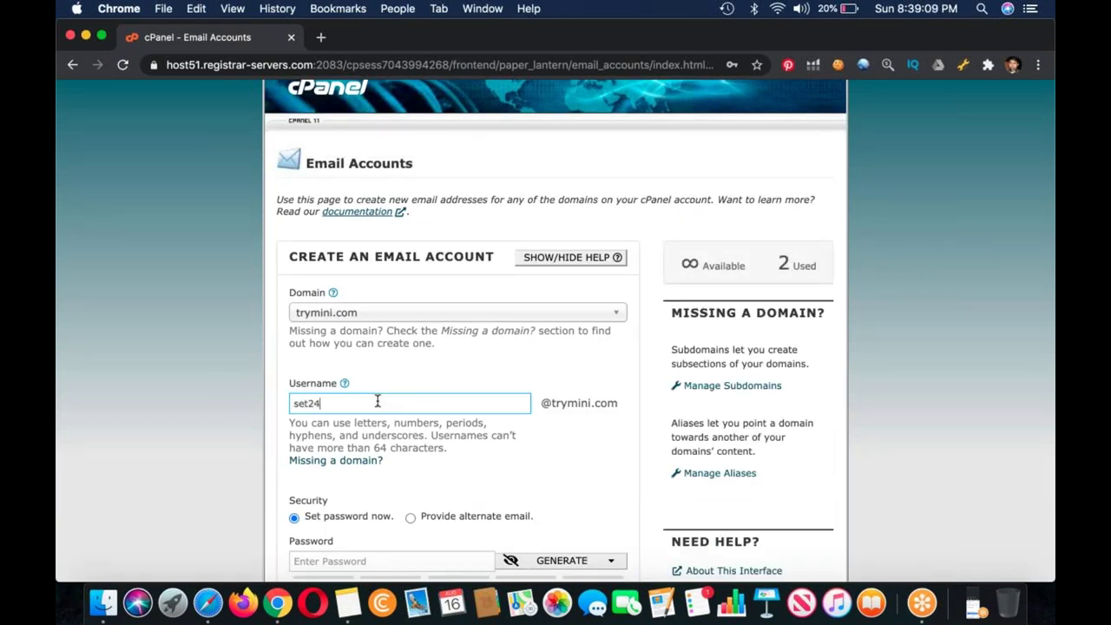
- Generate a strong password, choose Unlimited storage, and create the mailbox
scroll(437, 355, "down", 3)
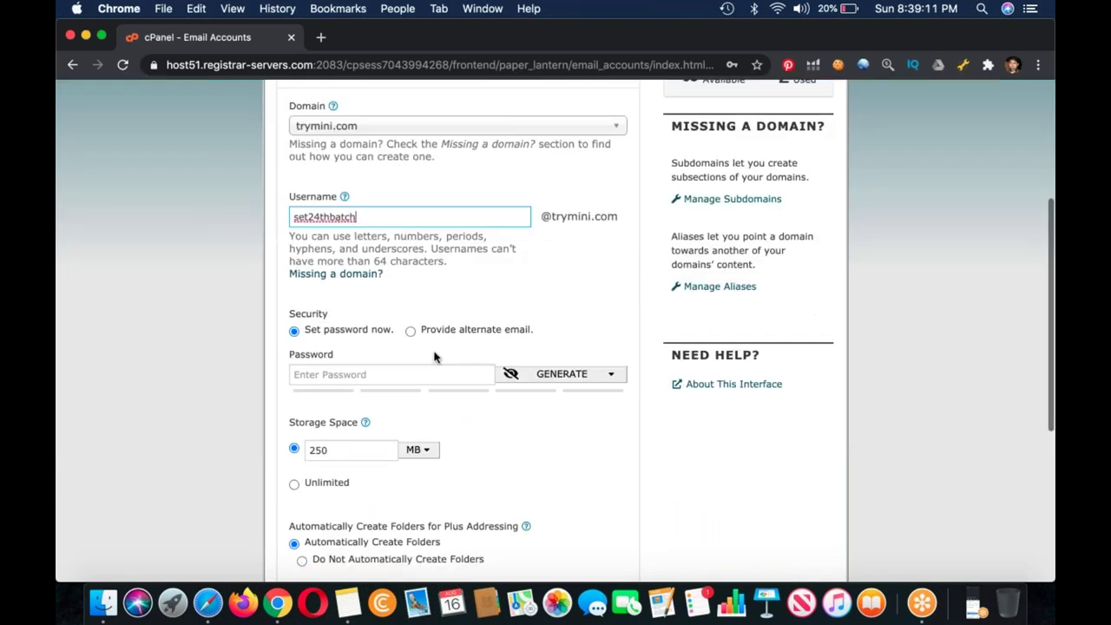
left_click(547, 302)
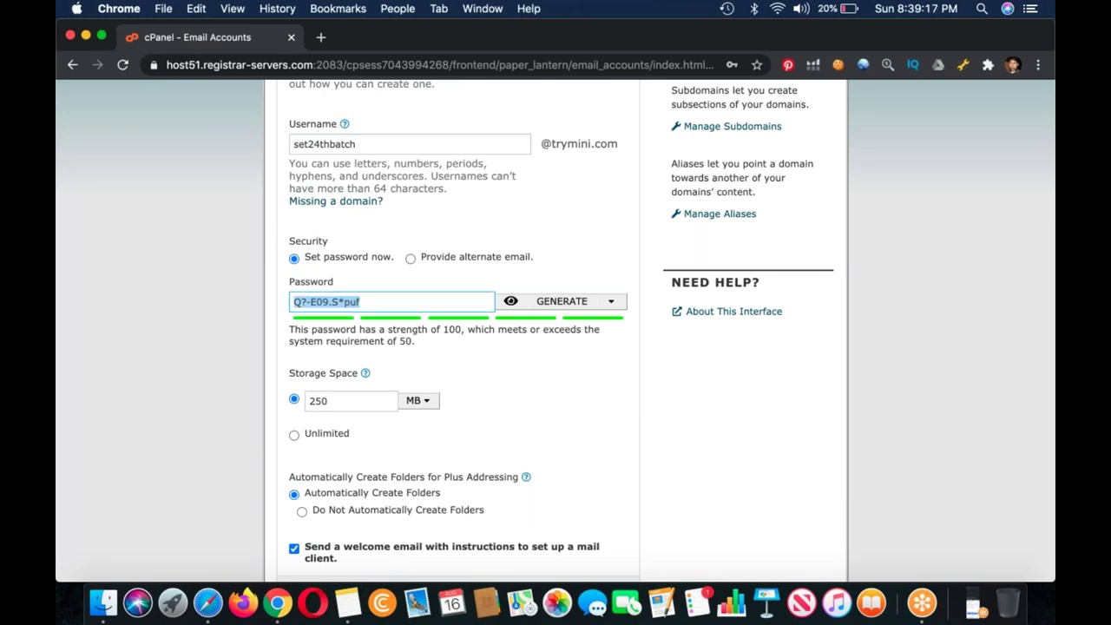
left_click(294, 434)
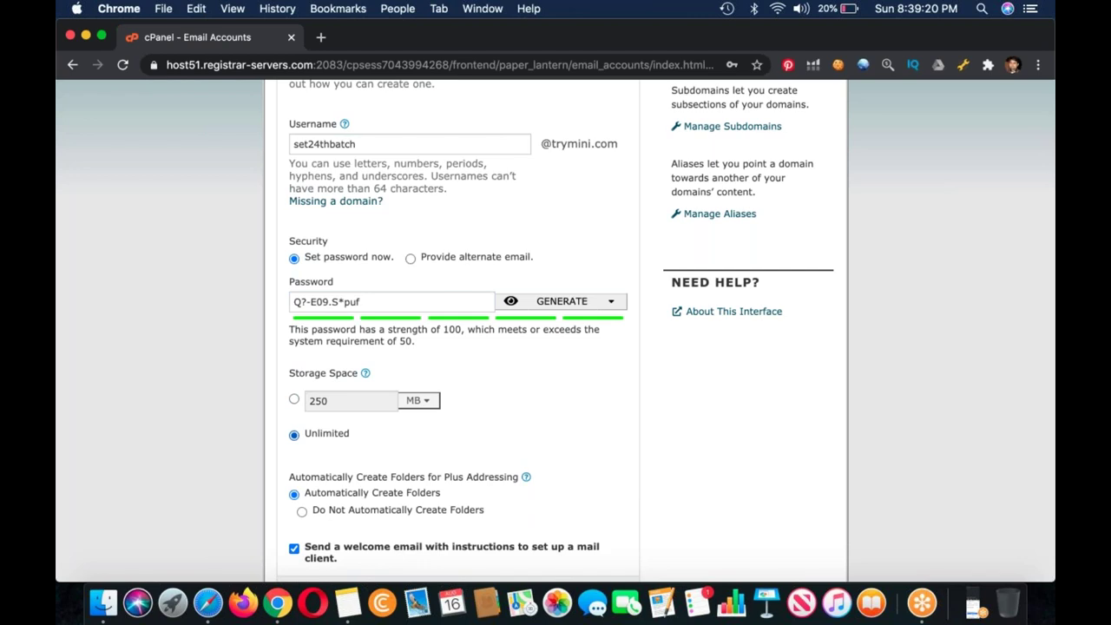
scroll(293, 434, "down", 5)
left_click(328, 357)
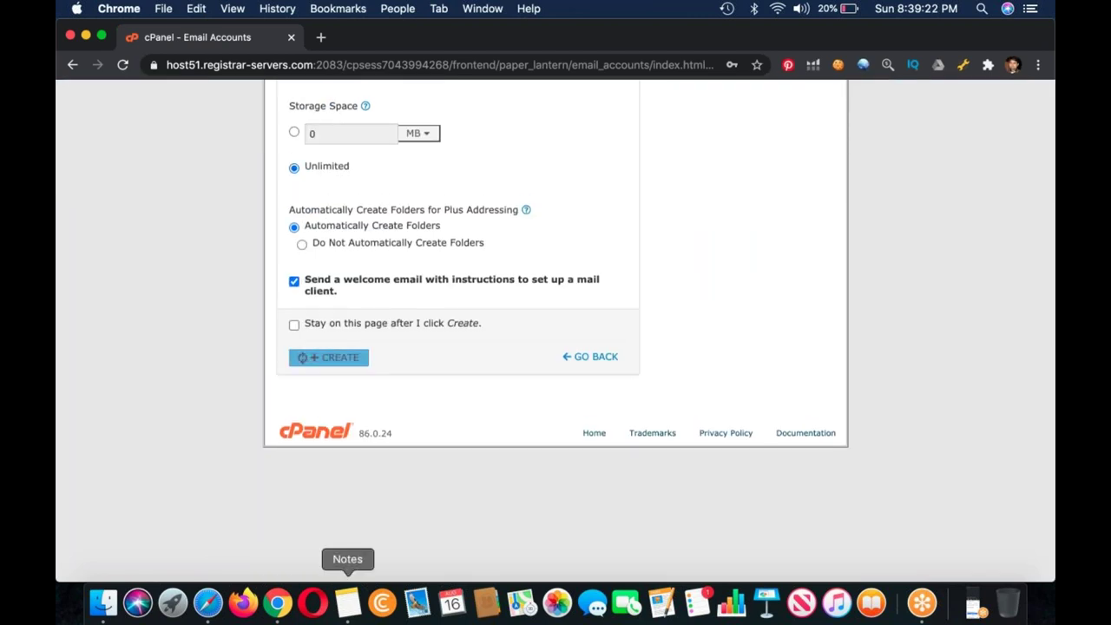
left_click(347, 602)
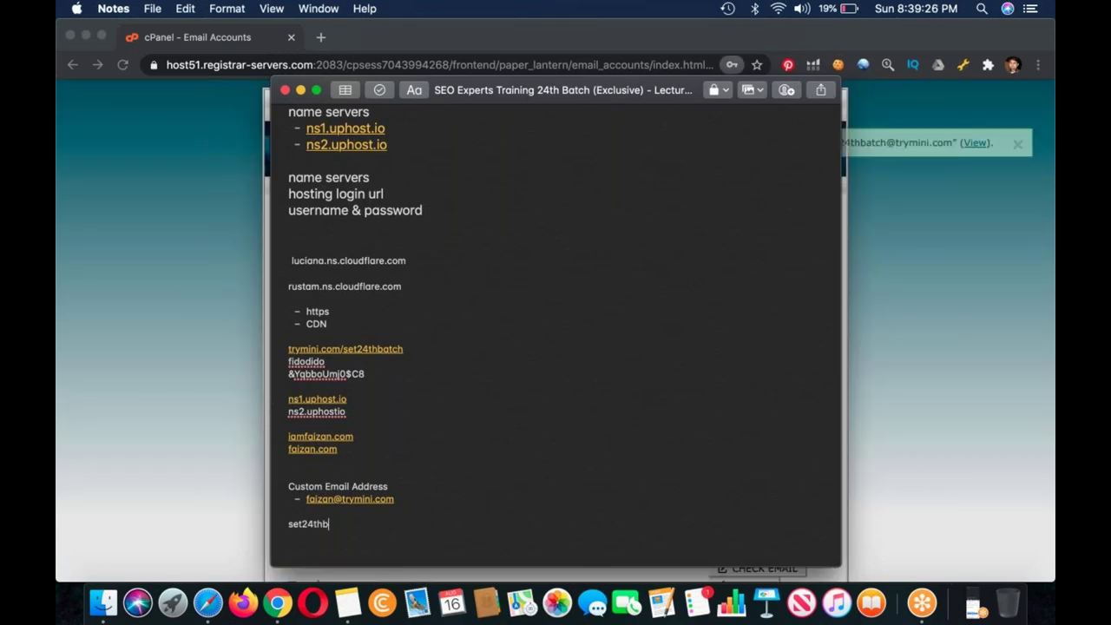
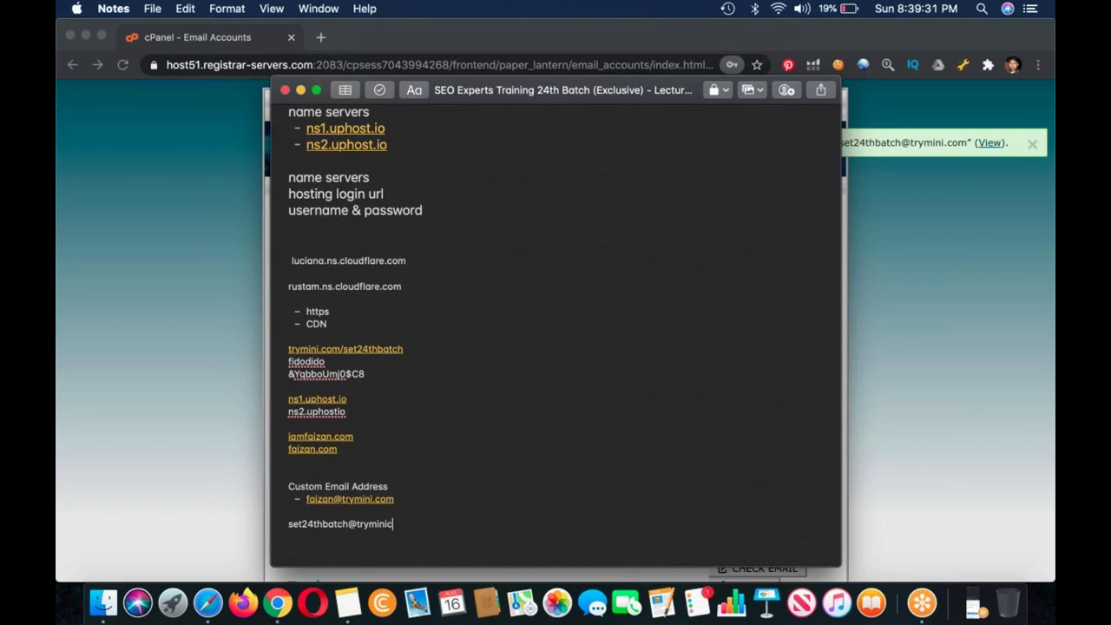
- Record the new mailbox's full address and its password on the next line
key("Return")
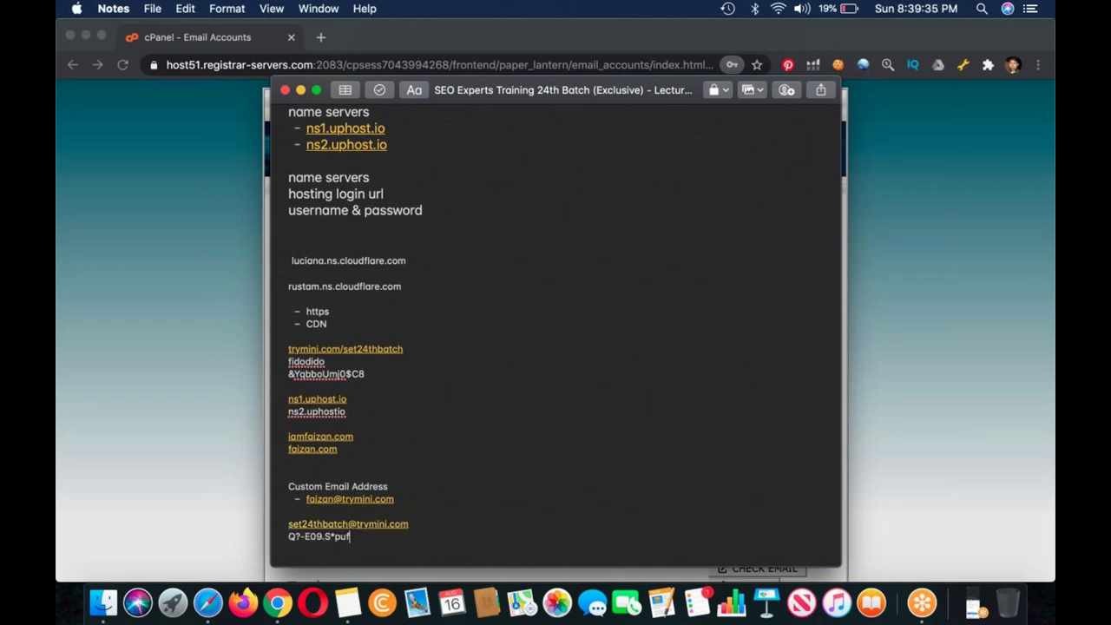
- Add the webmail link trymini.com/mail below the password
left_click(416, 524)
key("Return")
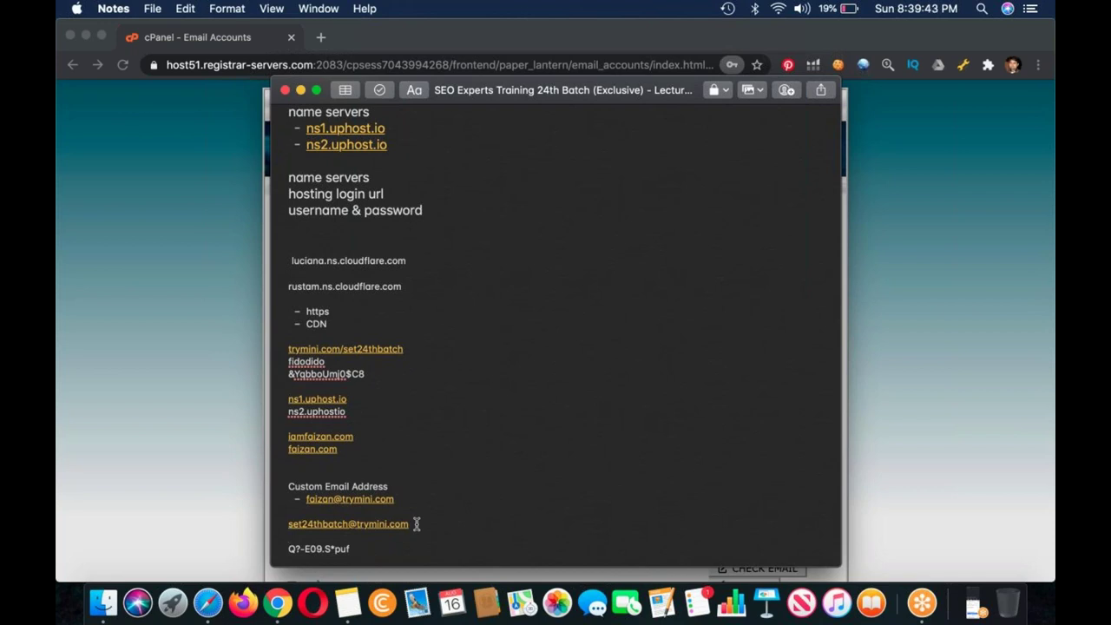
key("BackSpace")
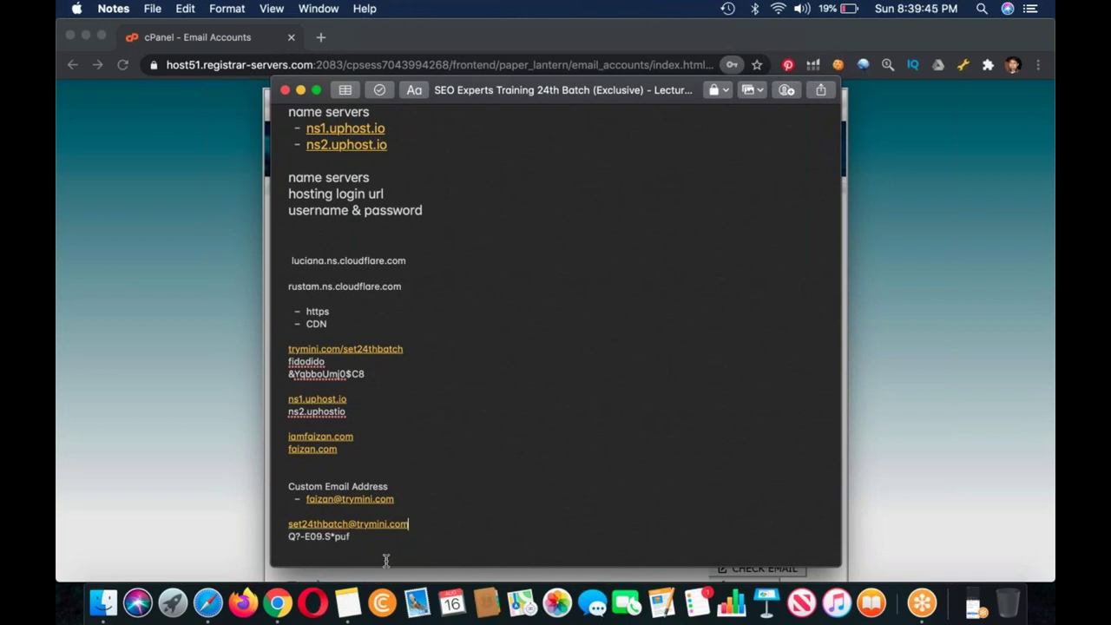
left_click(429, 545)
type("trymini.com/mail")
key("Return")
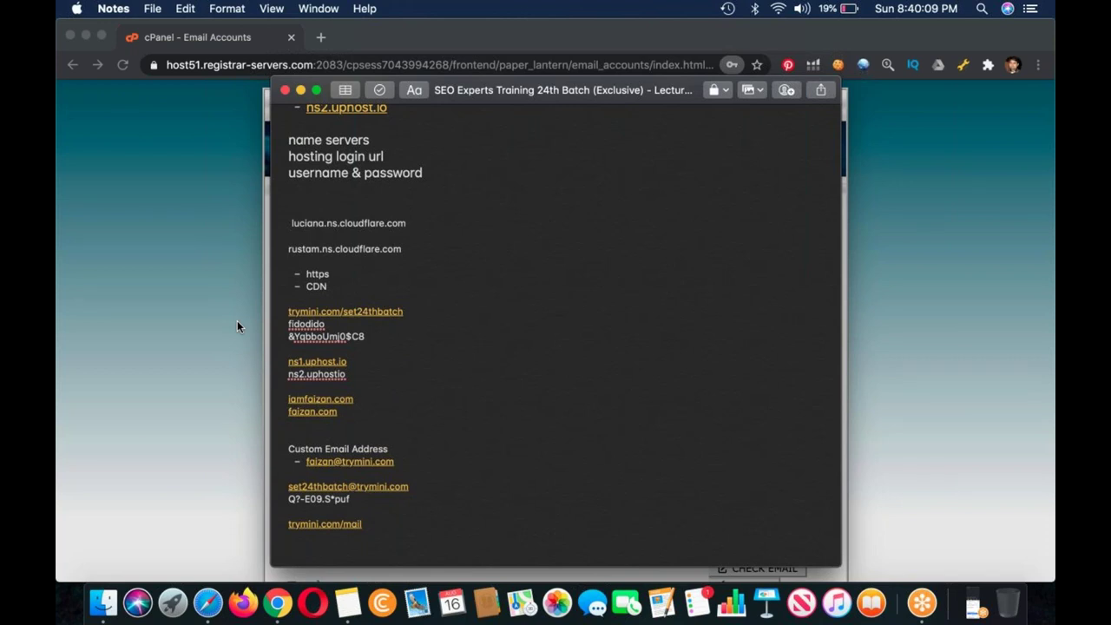
- Dismiss Chrome's save-password offer and open the new email account's Manage page
left_click(237, 321)
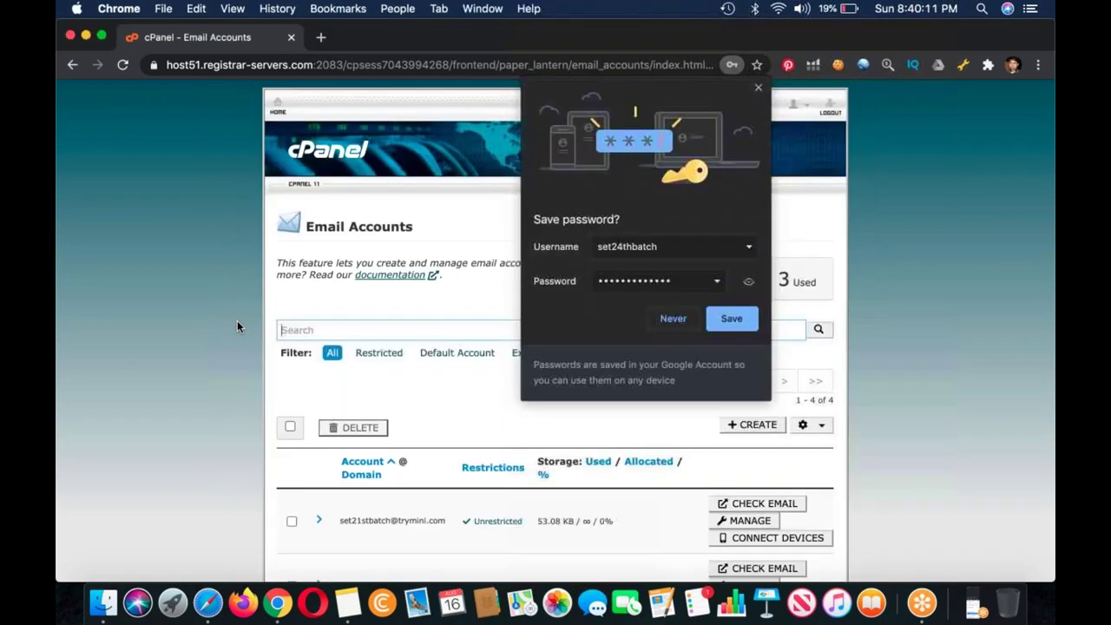
scroll(416, 340, "down", 1)
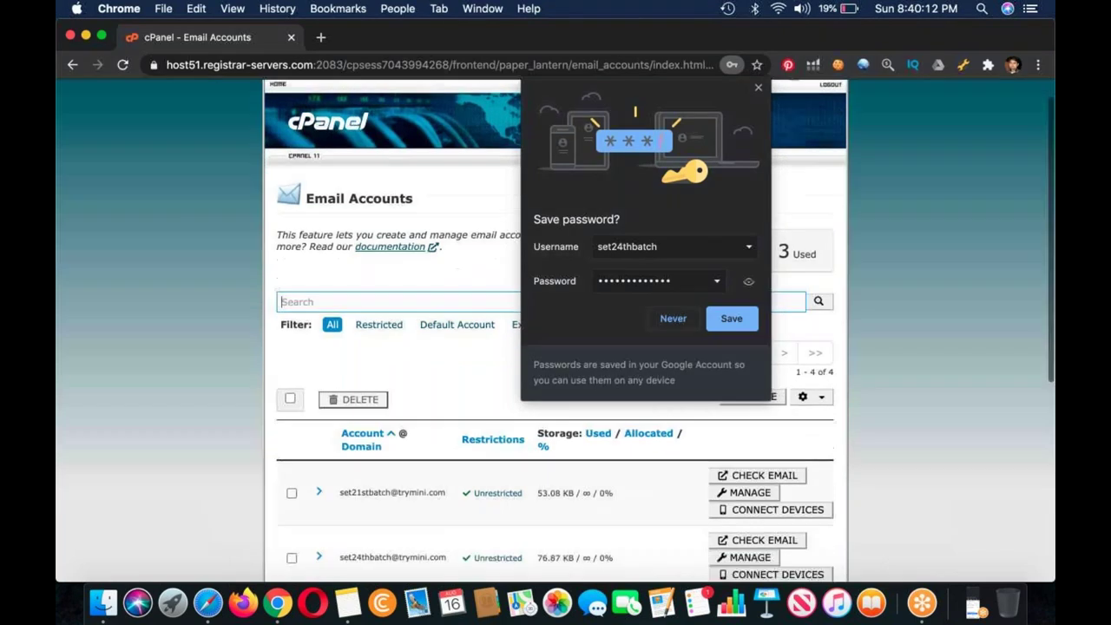
scroll(417, 338, "down", 5)
left_click(758, 87)
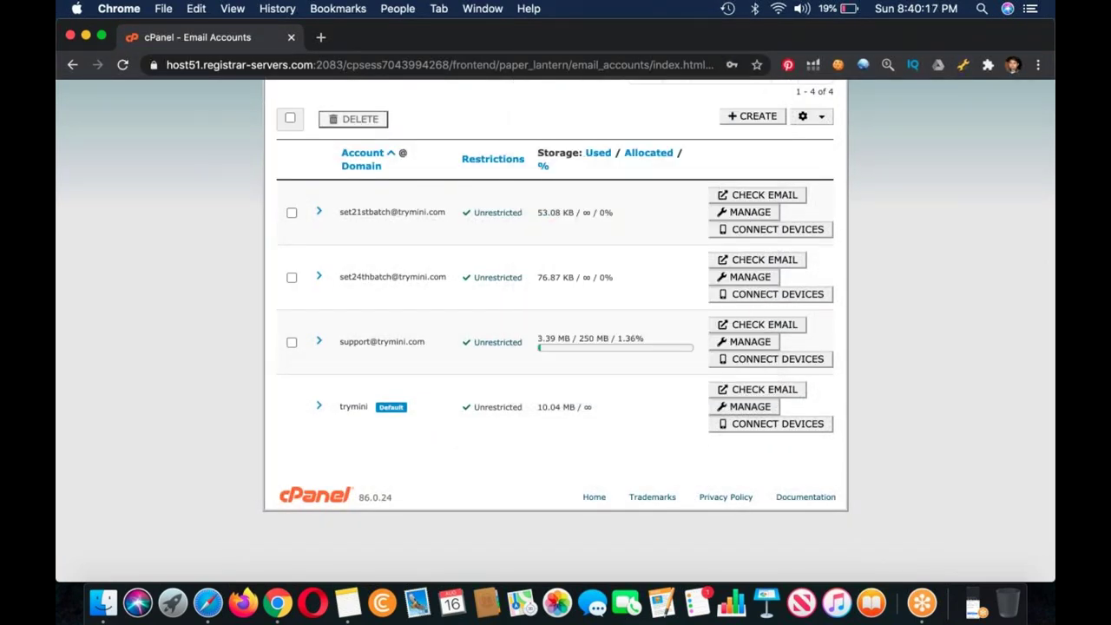
left_click(743, 278)
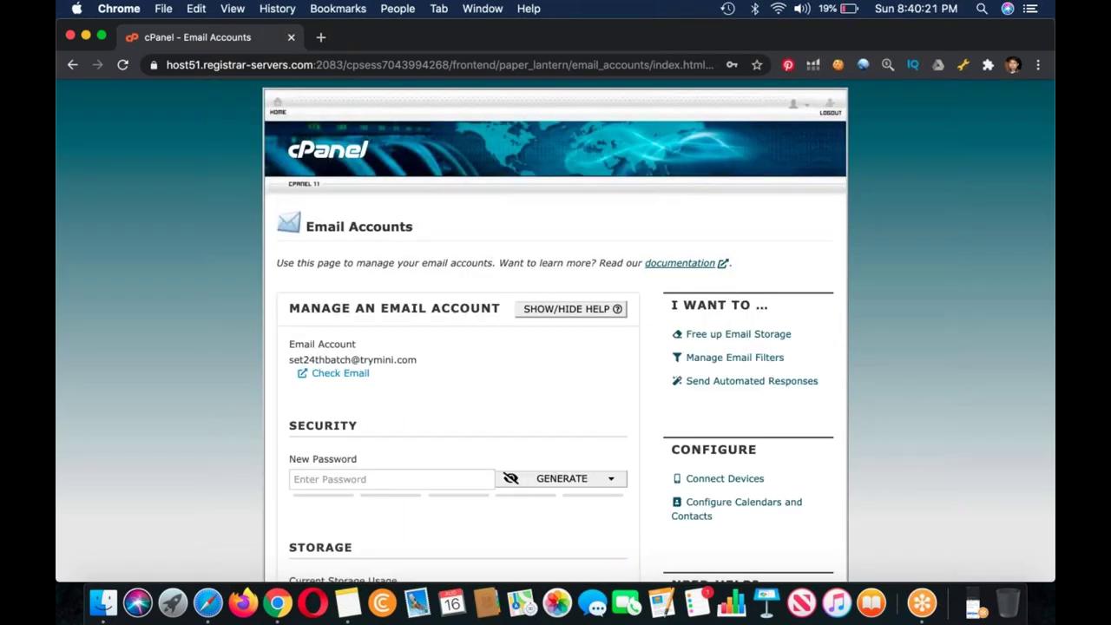
- Generate and copy a new strong password, then delete the email account
scroll(556, 330, "down", 4)
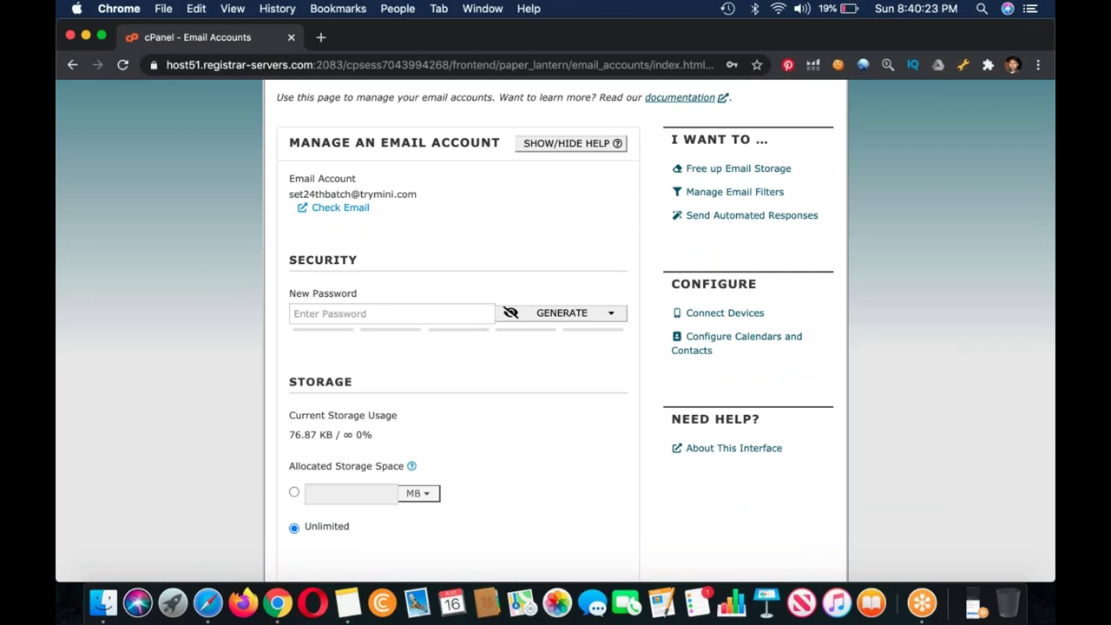
scroll(555, 329, "down", 1)
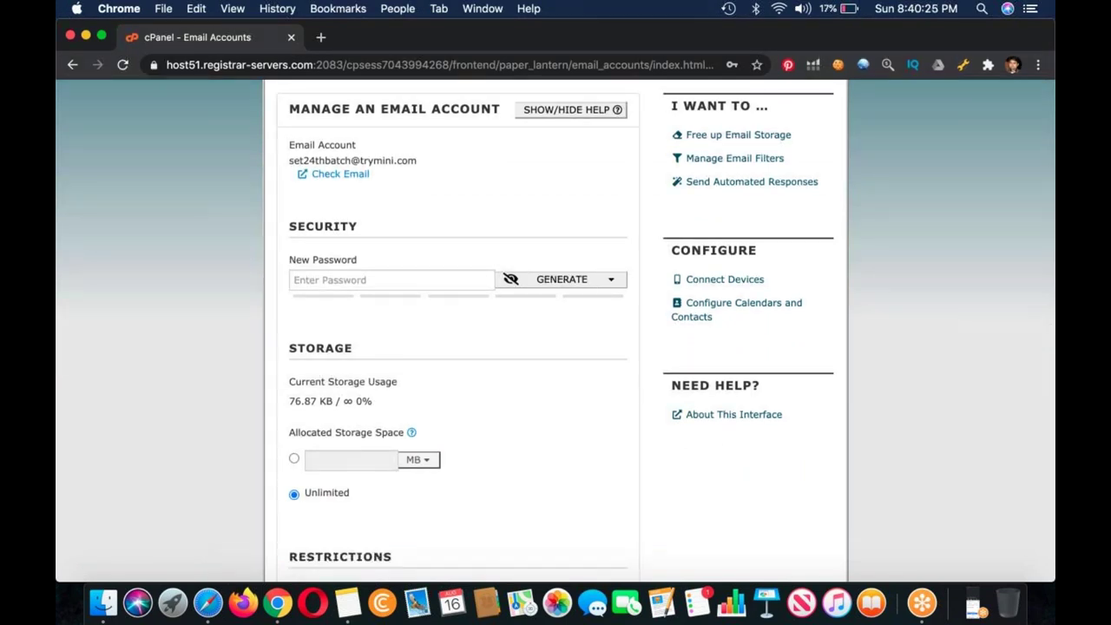
left_click(540, 283)
key("super+c")
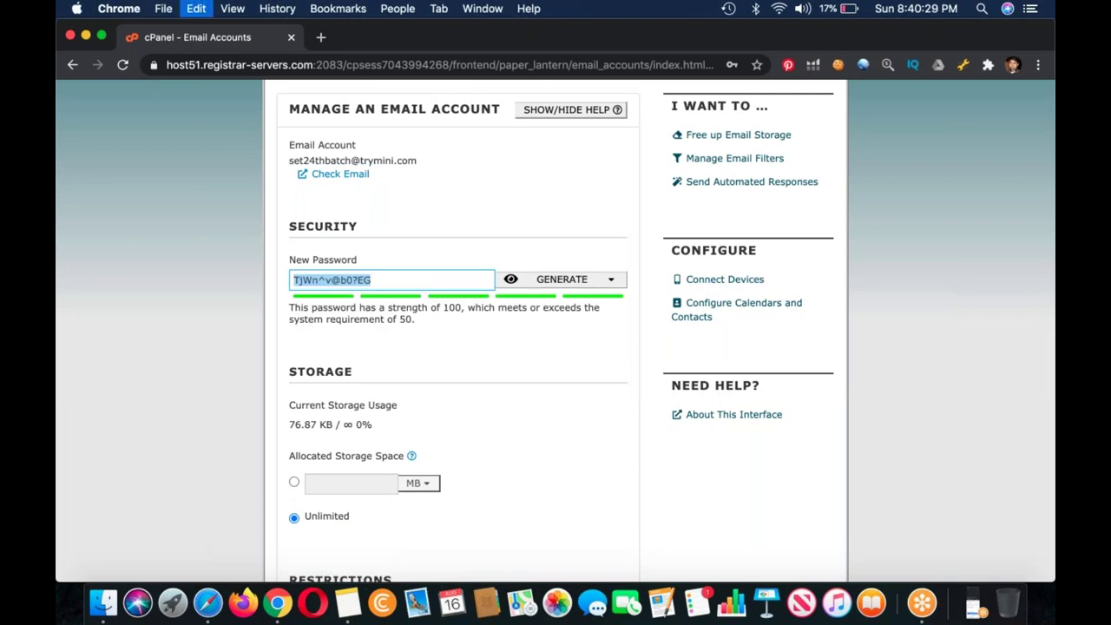
scroll(555, 329, "down", 15)
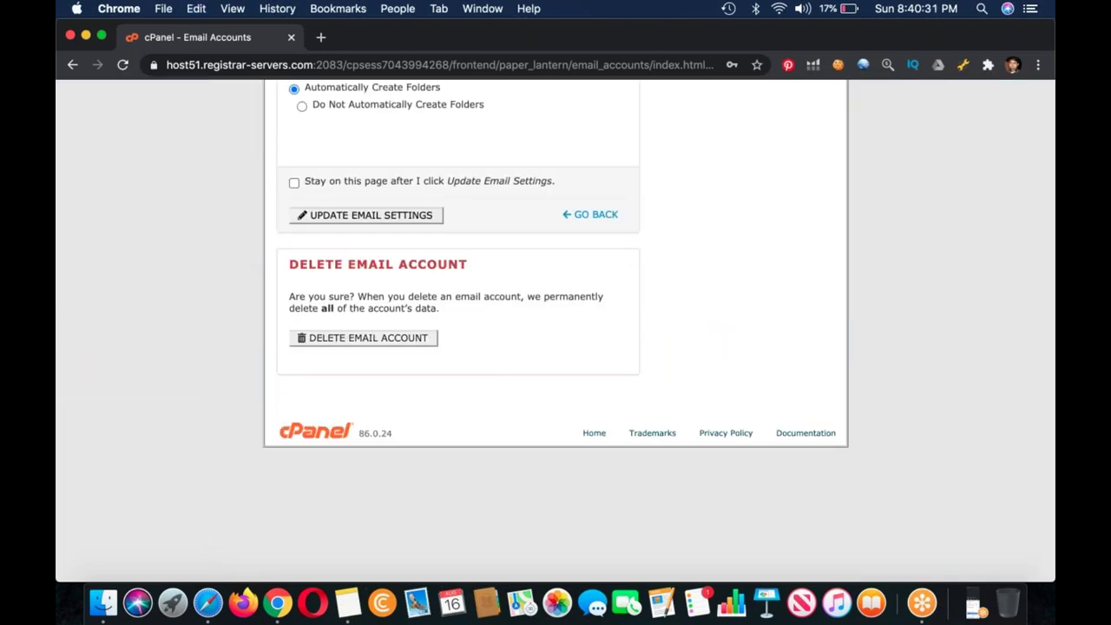
left_click(363, 338)
left_click(370, 453)
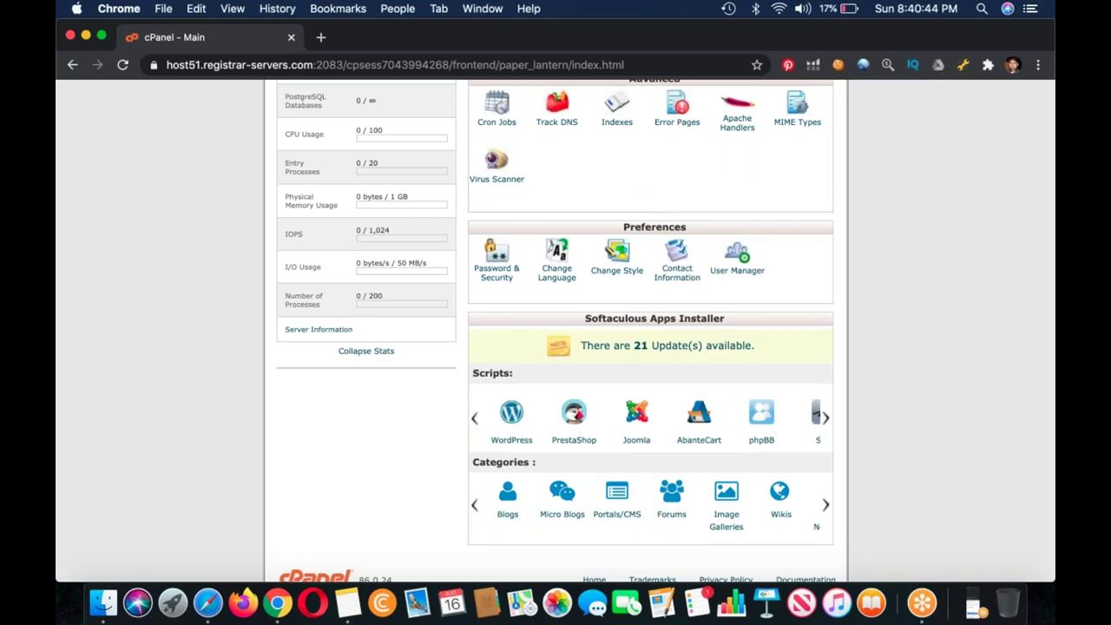
- Open Select PHP Version from the cPanel Software section
scroll(556, 122, "up", 3)
left_click(617, 125)
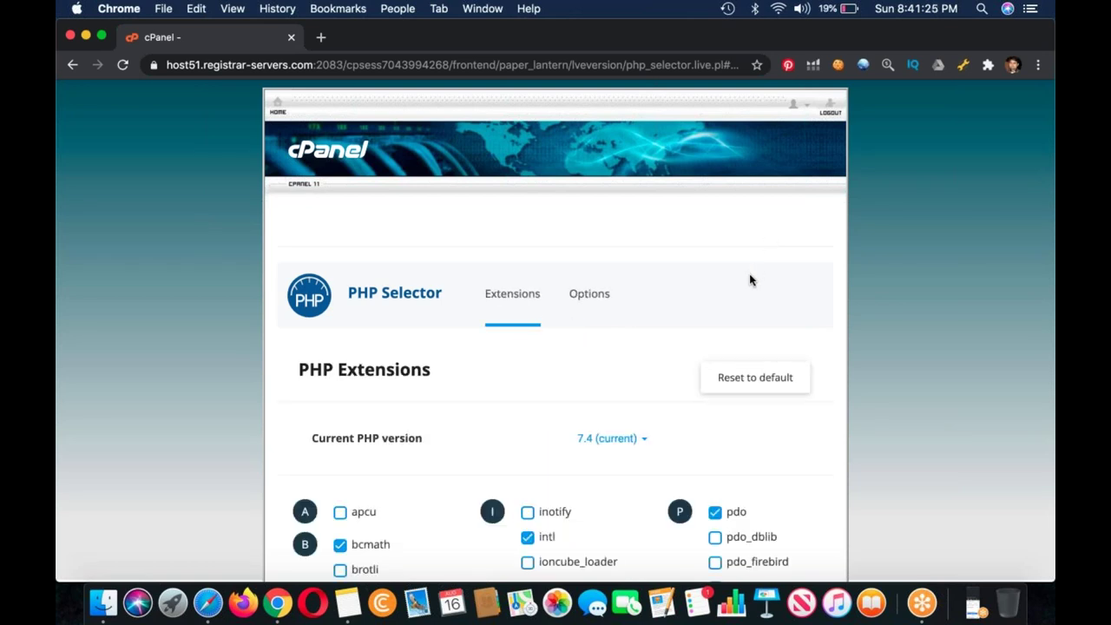
- Reopen the PHP Selector, review the version list keeping 7.4, and browse enabled extensions
scroll(556, 330, "down", 2)
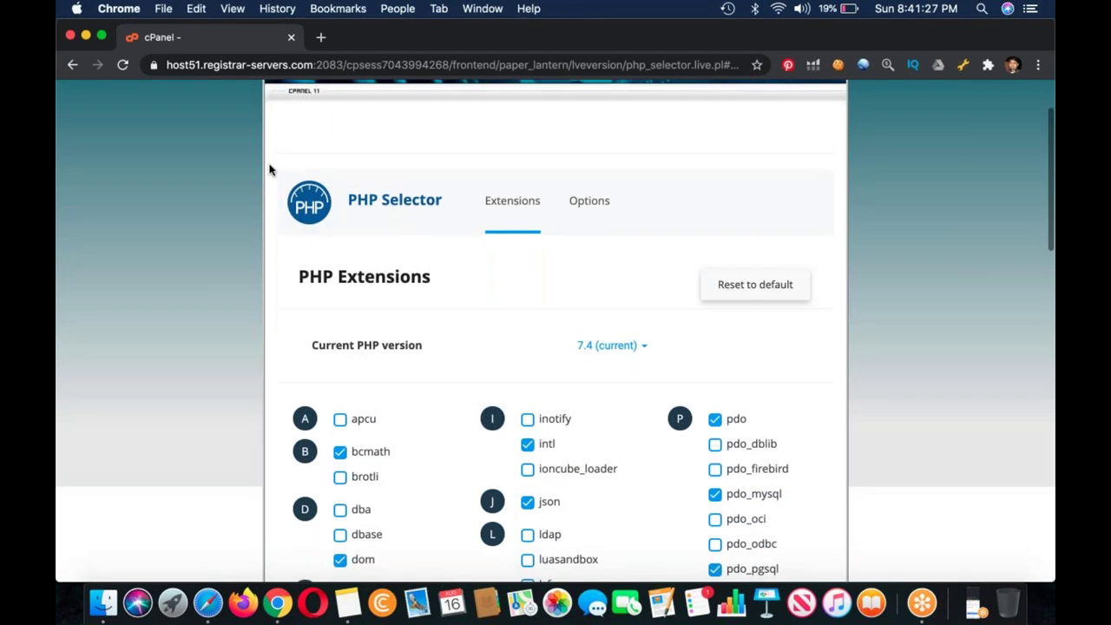
left_click(72, 65)
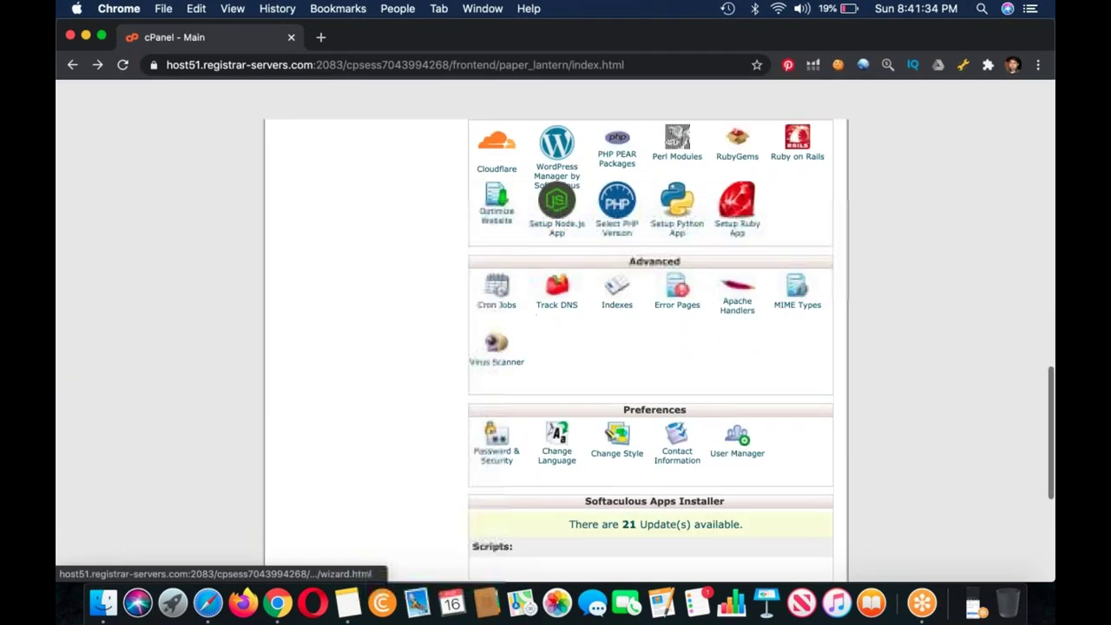
left_click(616, 226)
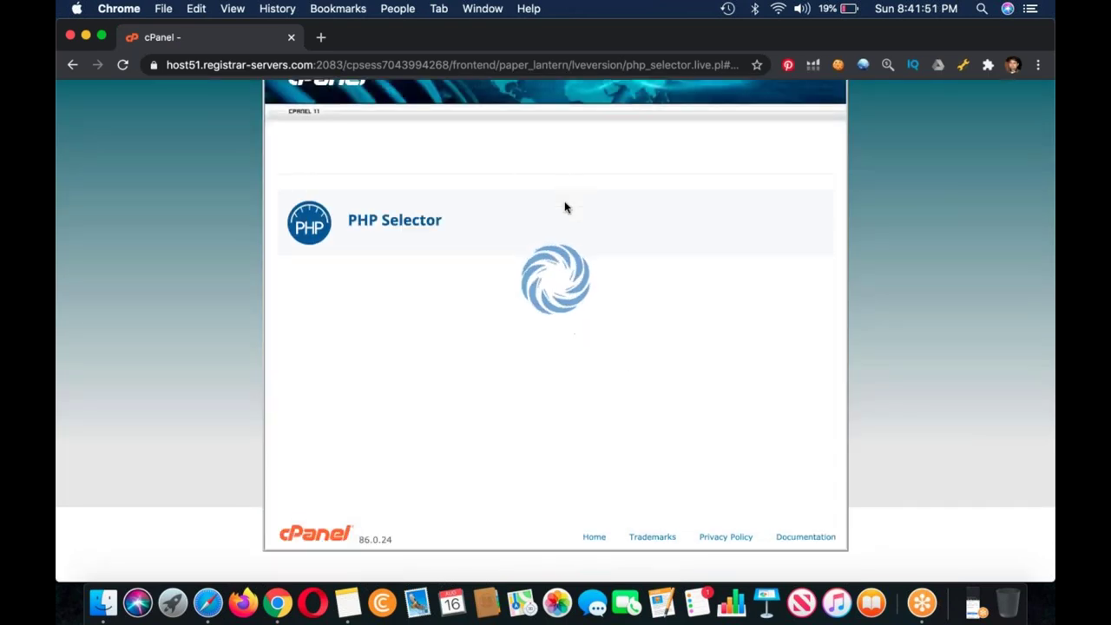
left_click(620, 368)
scroll(646, 406, "down", 10)
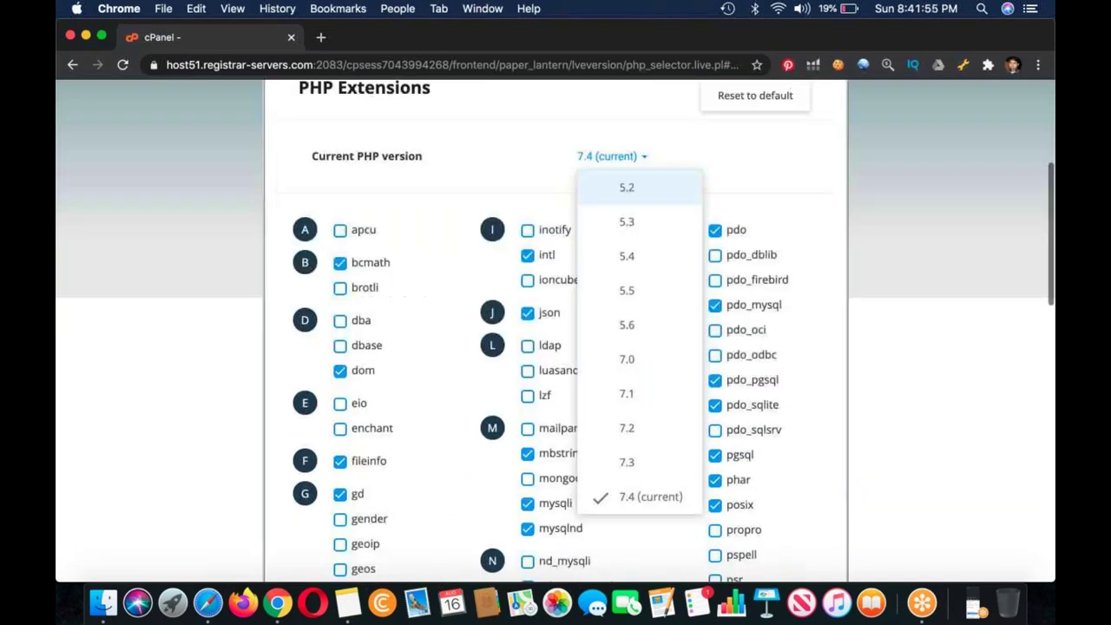
left_click(652, 293)
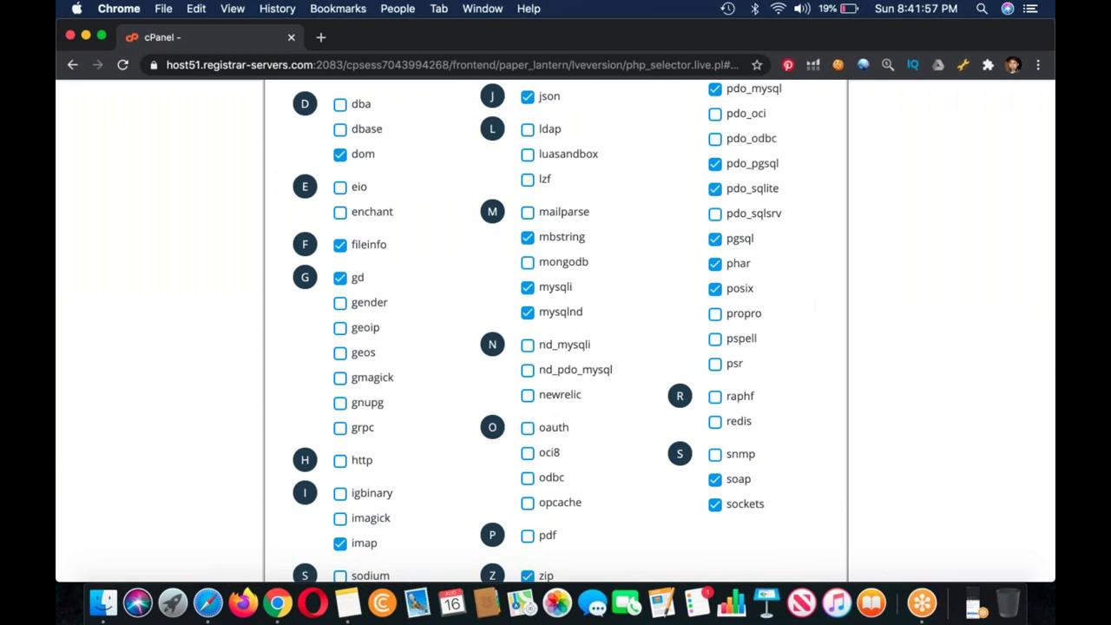
scroll(377, 384, "down", 10)
scroll(590, 387, "up", 10)
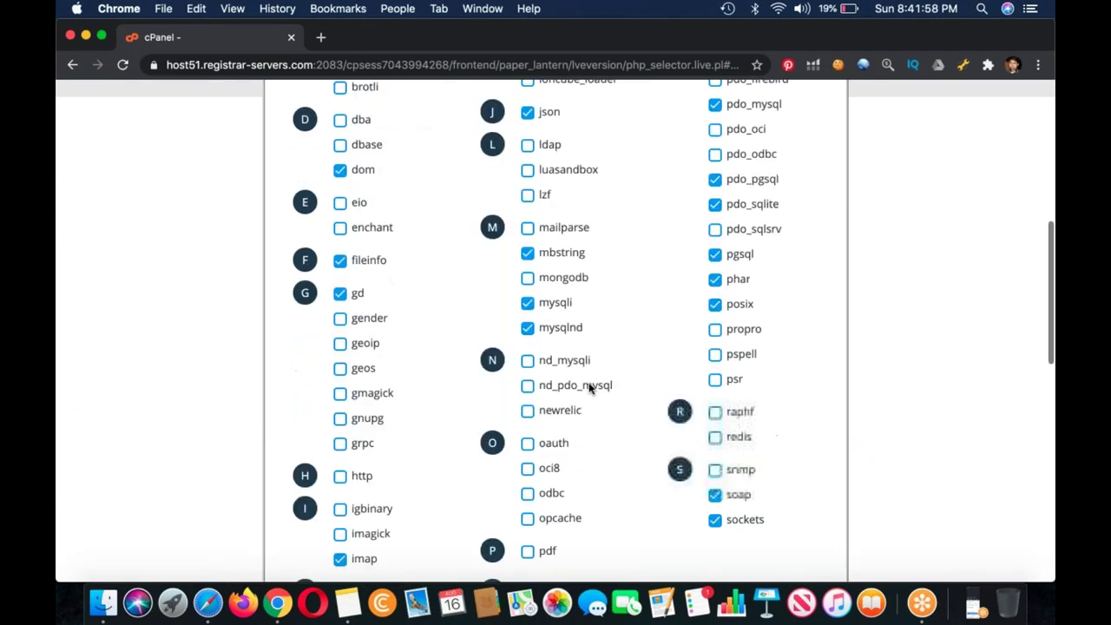